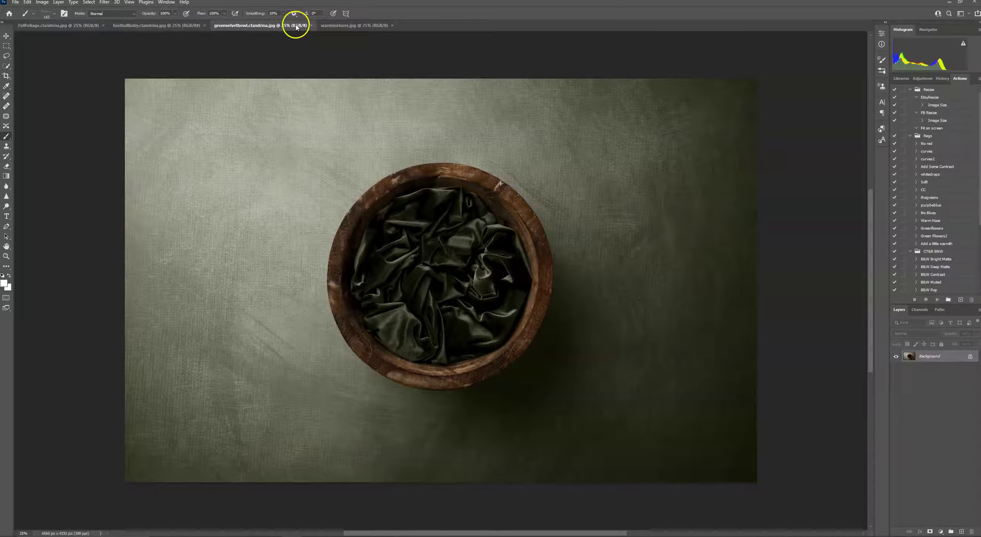
Look through the open football, fall foliage and green velvet bowl backdrops, ending on the baby photo
click(162, 26)
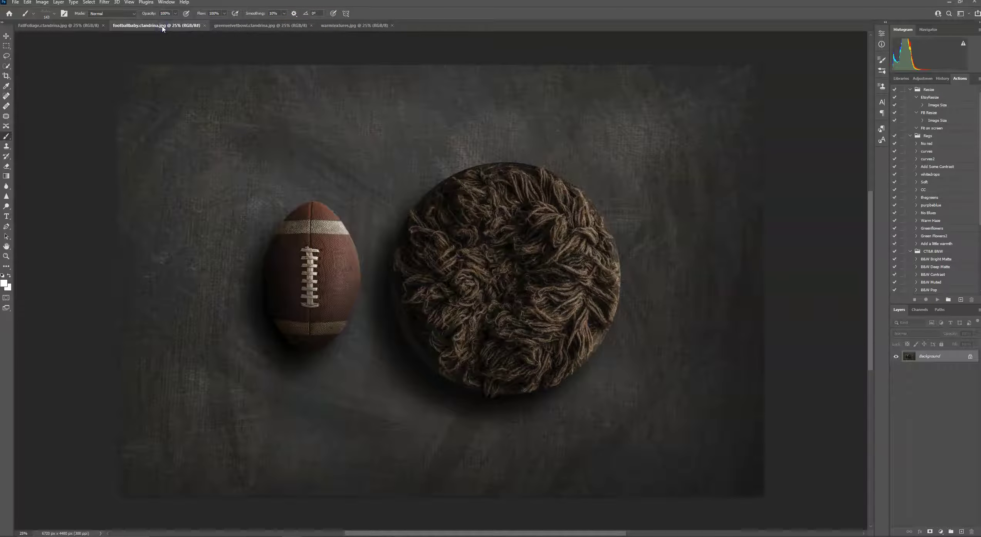
click(343, 26)
click(54, 26)
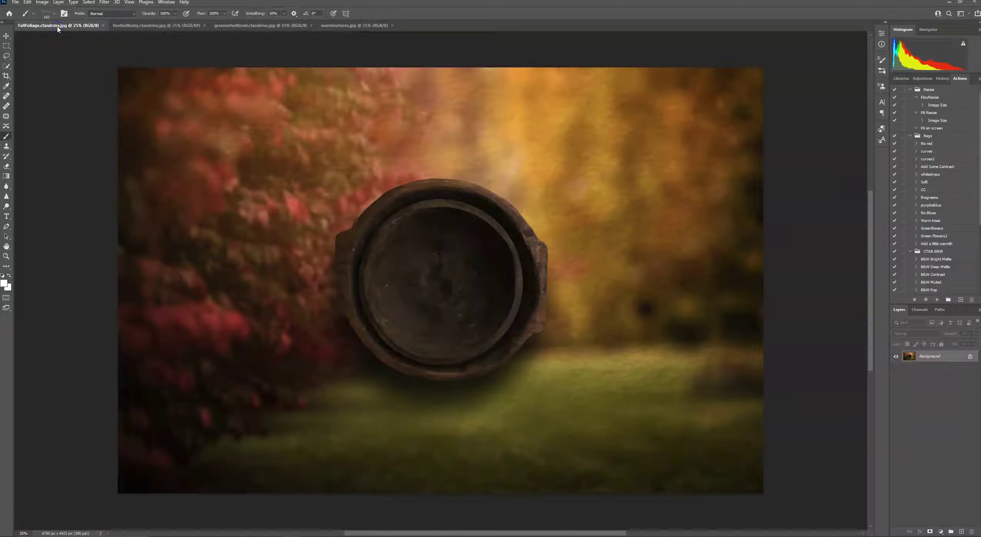
click(242, 25)
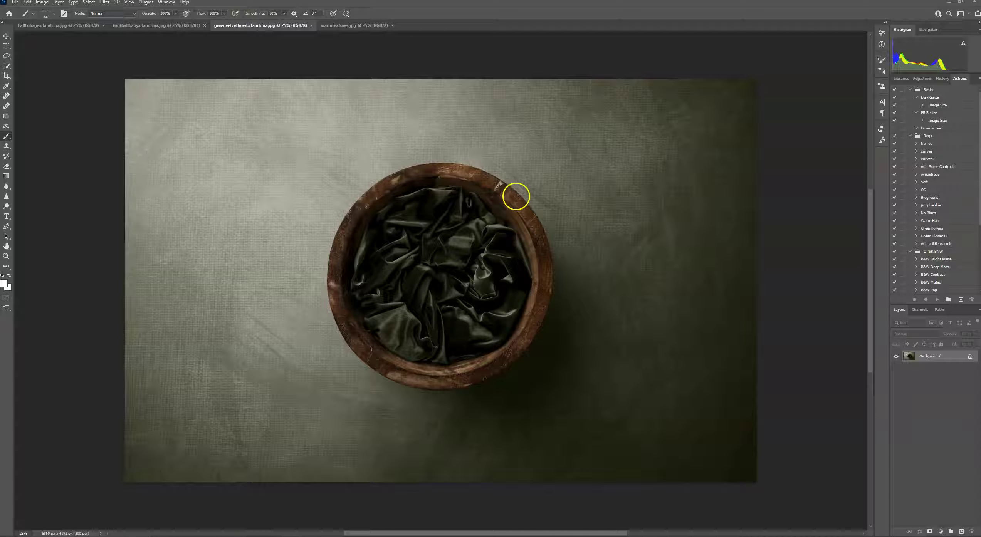
click(333, 26)
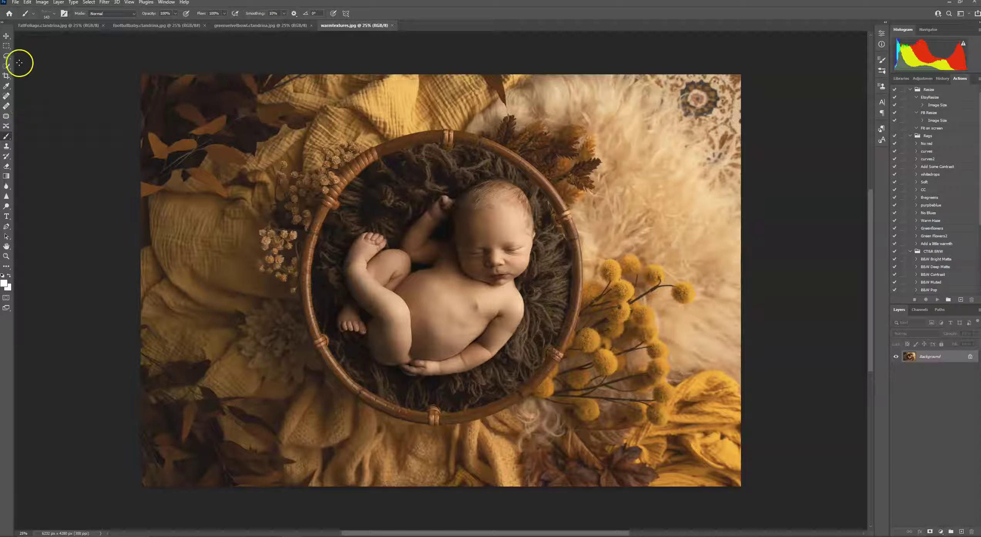
click(6, 67)
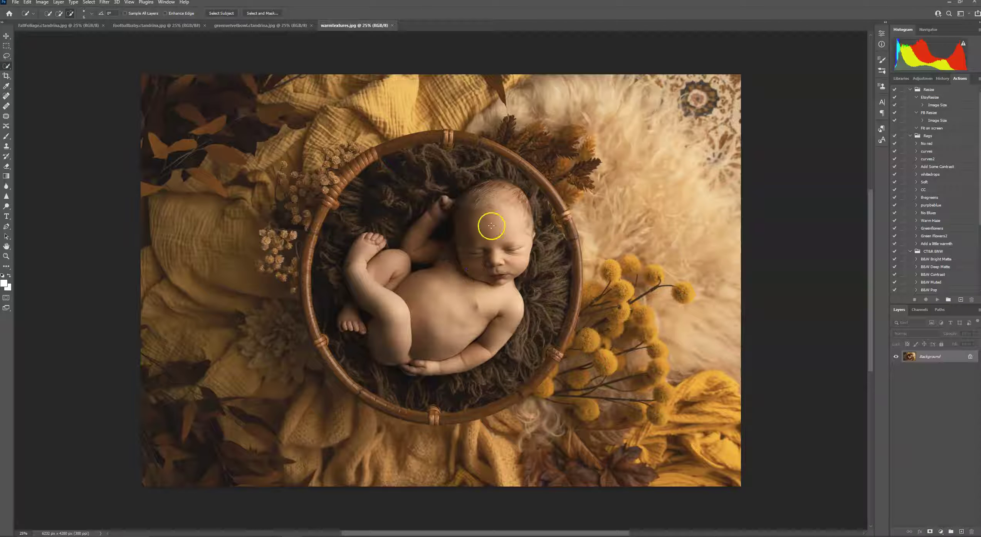
mouse_move(486, 251)
mouse_down()
mouse_move(438, 272)
mouse_move(424, 233)
mouse_up()
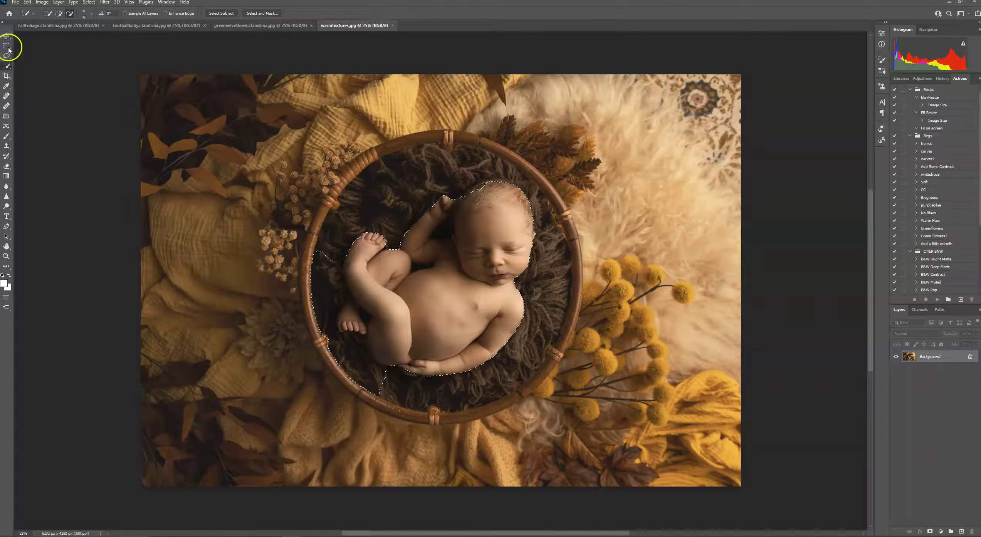
key(ctrl+d)
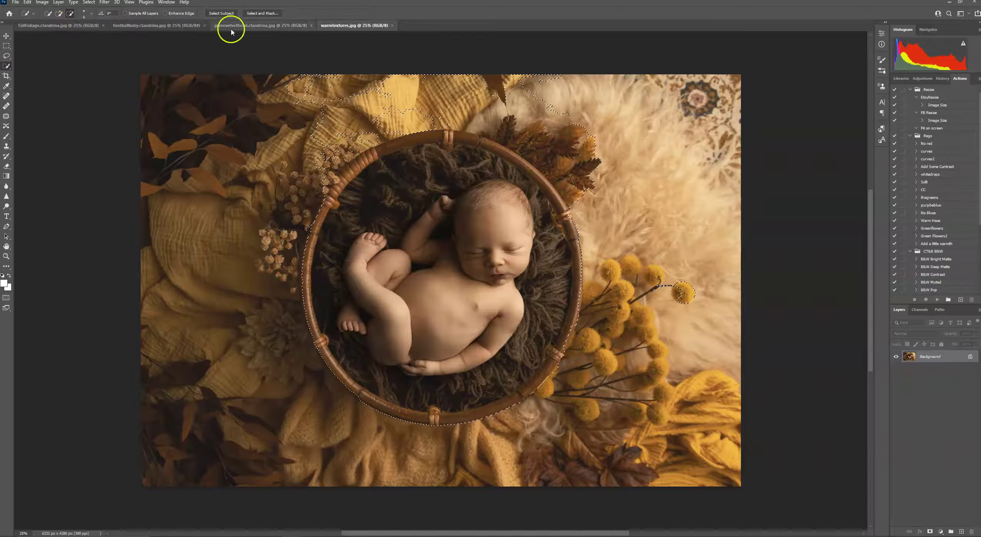
click(27, 2)
click(33, 10)
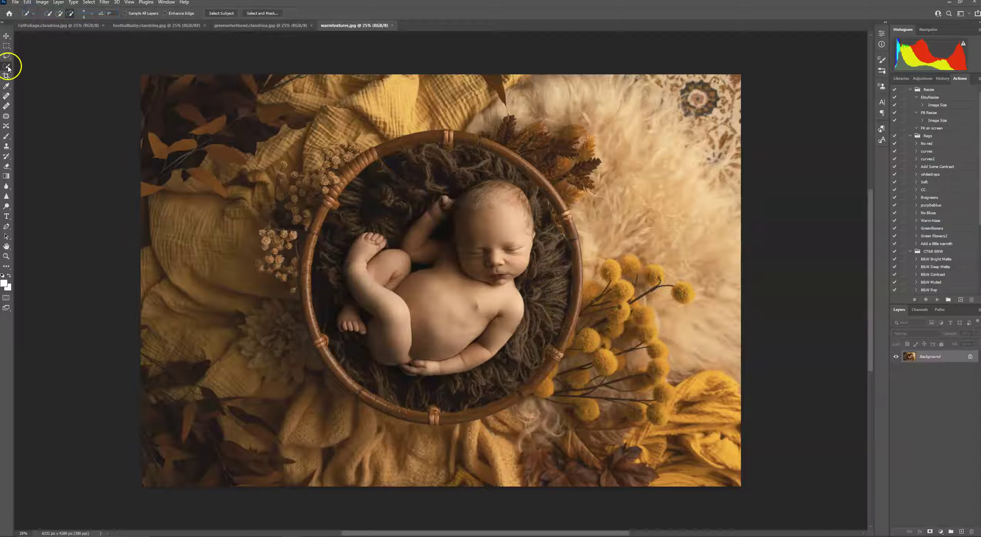
Select the baby with Quick Selection and subtract the surplus fur above the head, around the raised arm and beside the feet
mouse_move(456, 293)
mouse_down()
mouse_move(443, 316)
mouse_move(489, 252)
mouse_move(502, 204)
mouse_move(482, 187)
mouse_move(460, 195)
mouse_move(489, 182)
mouse_up()
mouse_move(470, 289)
mouse_down()
mouse_move(429, 317)
mouse_move(363, 314)
mouse_up()
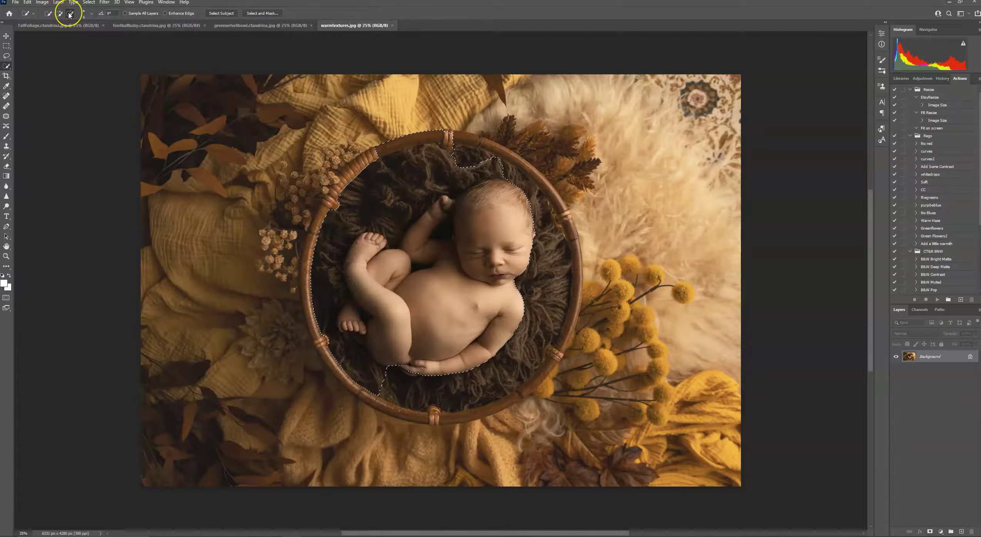
key(ctrl+plus)
key(ctrl+plus)
drag(154, 87, 194, 189)
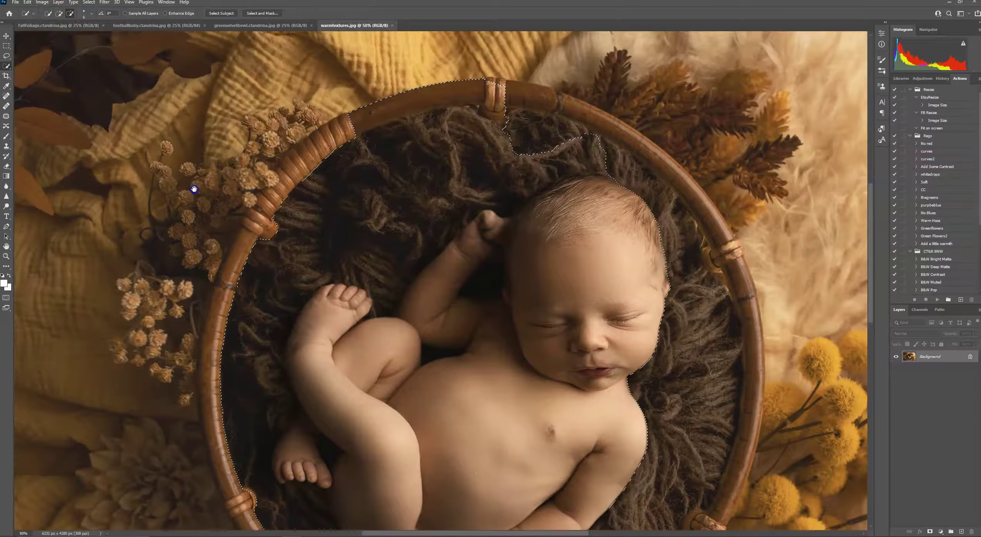
mouse_move(375, 211)
mouse_down()
mouse_move(396, 222)
mouse_move(394, 242)
mouse_move(456, 182)
mouse_up()
drag(501, 158, 523, 152)
mouse_move(585, 150)
mouse_down()
mouse_move(608, 147)
mouse_move(577, 142)
mouse_move(602, 134)
mouse_move(562, 133)
mouse_move(486, 146)
mouse_move(321, 227)
mouse_move(266, 273)
mouse_up()
mouse_move(233, 399)
mouse_down()
mouse_move(248, 377)
mouse_move(254, 389)
mouse_up()
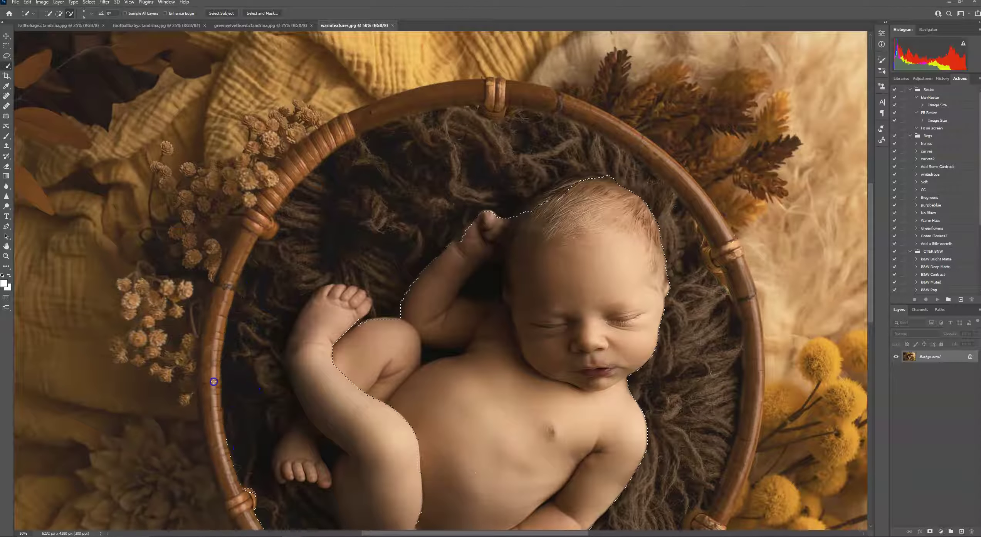
Add both feet, the lower legs and a margin of surrounding fur to the baby selection
drag(357, 438, 372, 273)
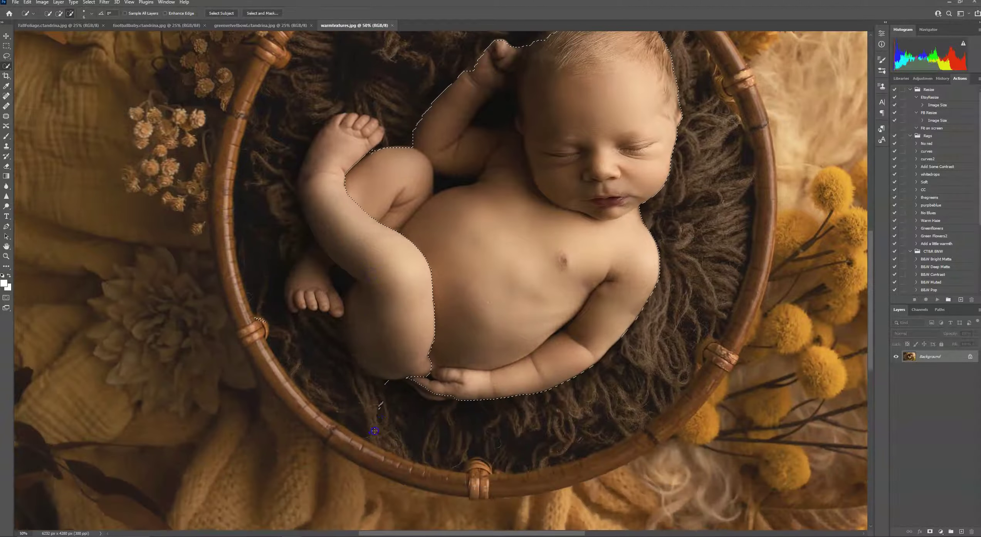
click(58, 13)
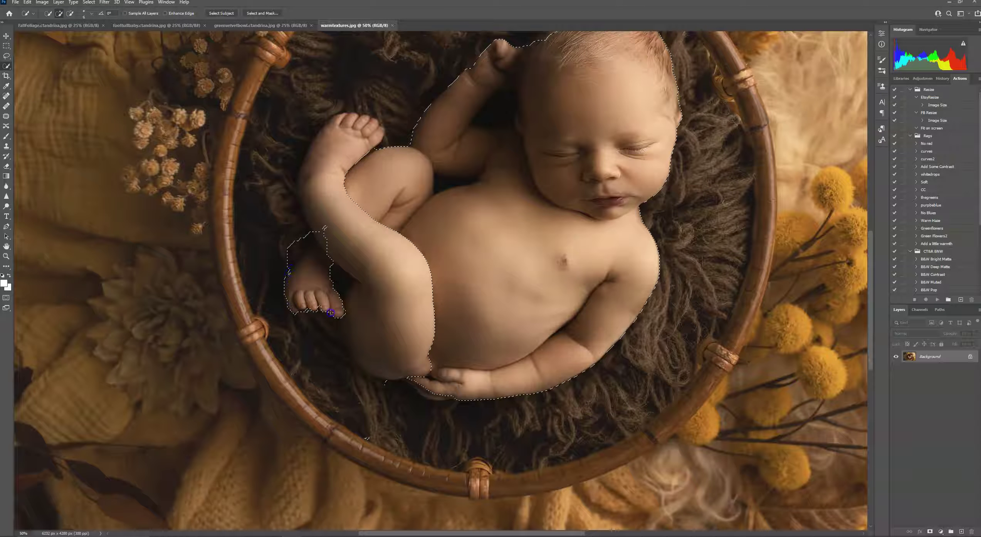
drag(343, 286, 348, 330)
mouse_move(397, 377)
mouse_down()
mouse_move(418, 390)
mouse_move(453, 368)
mouse_up()
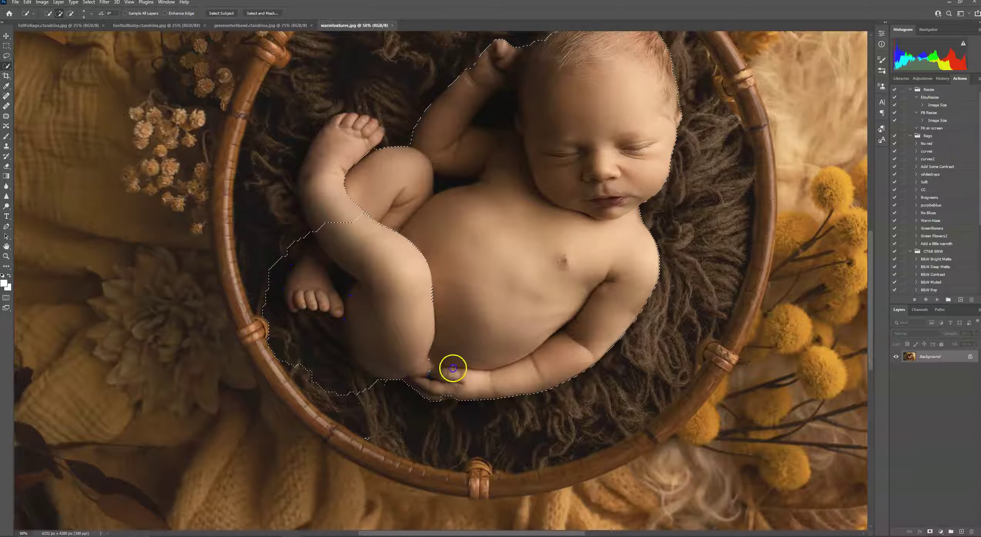
drag(428, 283, 397, 190)
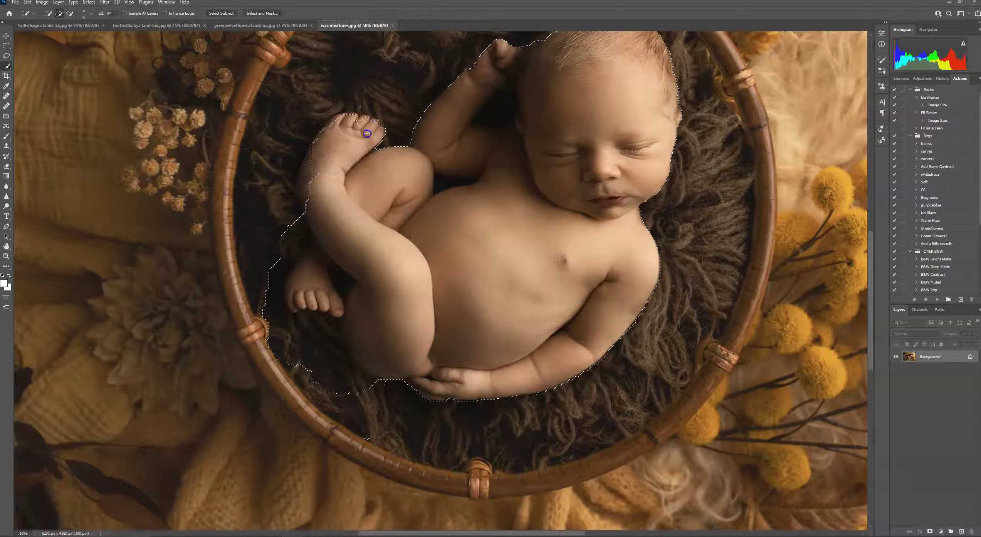
click(300, 197)
drag(303, 167, 323, 126)
drag(394, 138, 372, 126)
Add a margin of fur around the top of the baby's head and the raised hand and arm to the selection
drag(632, 210, 596, 313)
drag(482, 155, 506, 127)
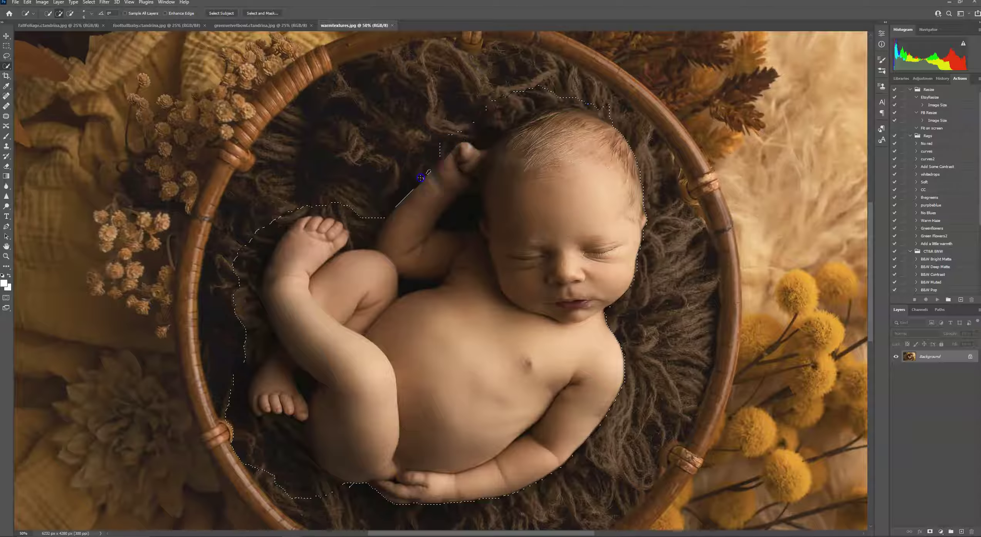
click(417, 188)
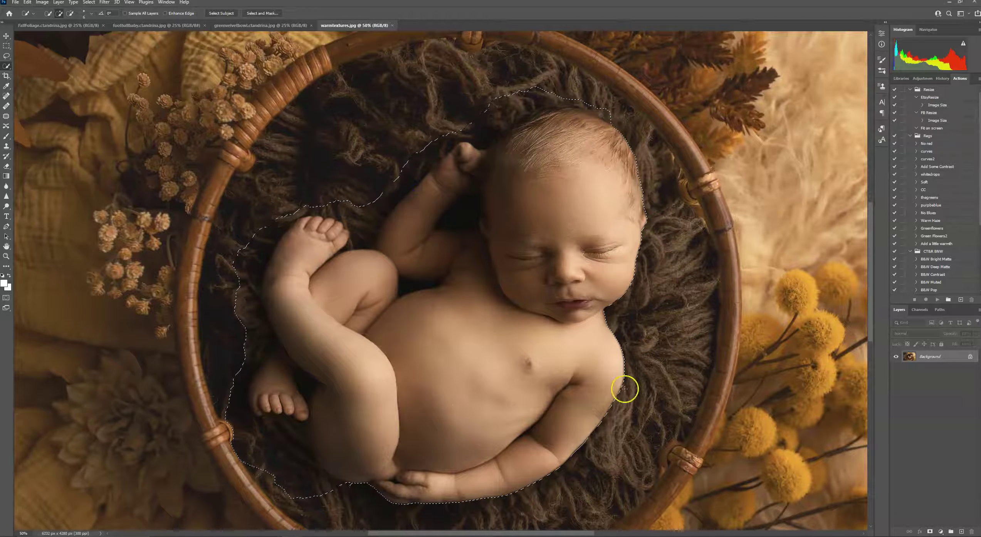
drag(390, 462, 390, 336)
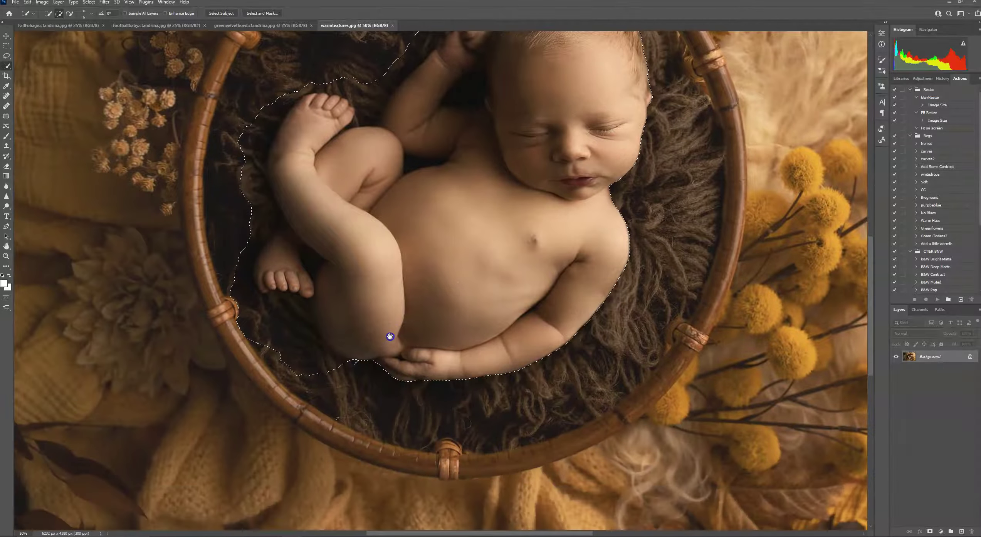
click(69, 13)
Copy the selected baby and paste it into the football backdrop image
click(27, 2)
click(41, 55)
click(151, 26)
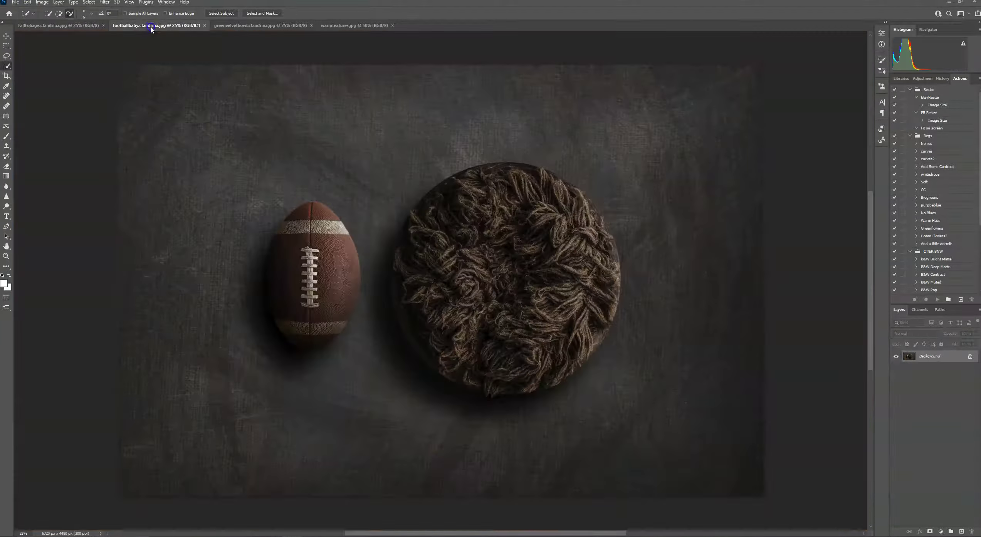
click(27, 2)
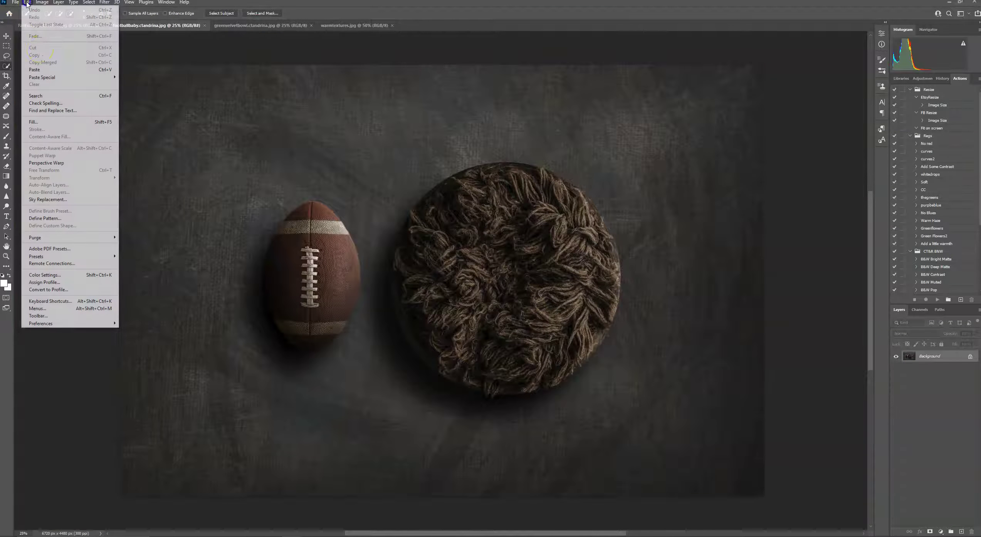
click(36, 69)
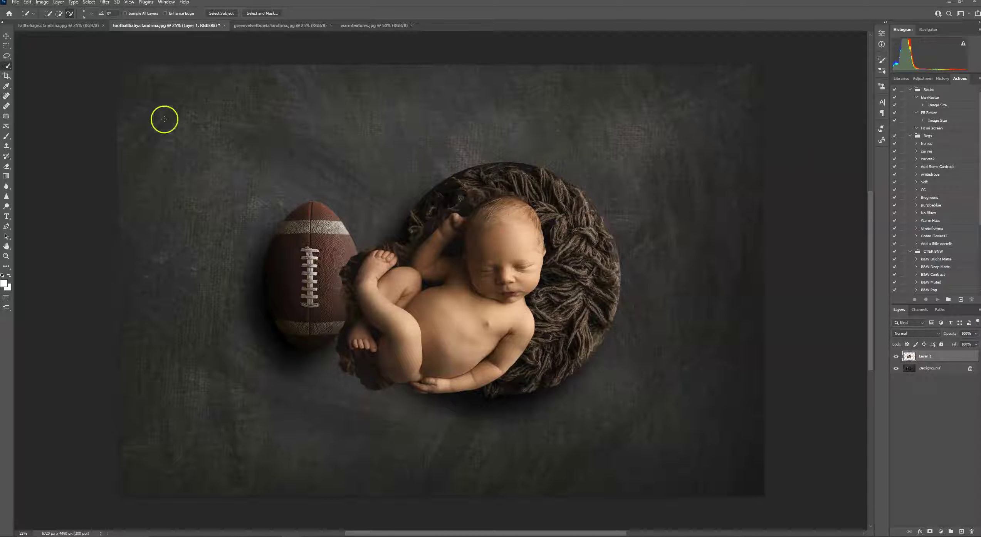
Scale the pasted baby to about 84%, place it on the round fur nest and rotate it about 2° counterclockwise
click(6, 36)
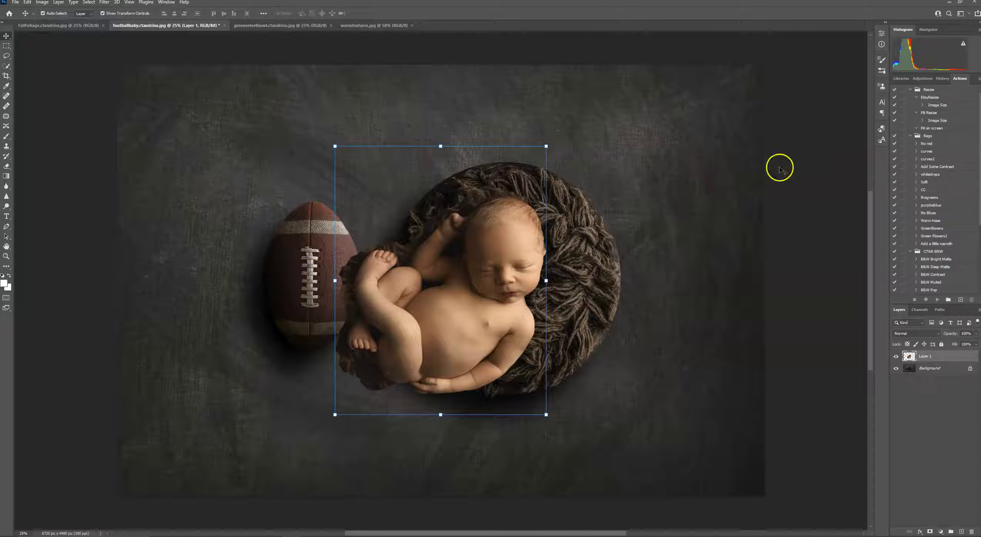
drag(545, 147, 512, 189)
drag(445, 319, 518, 281)
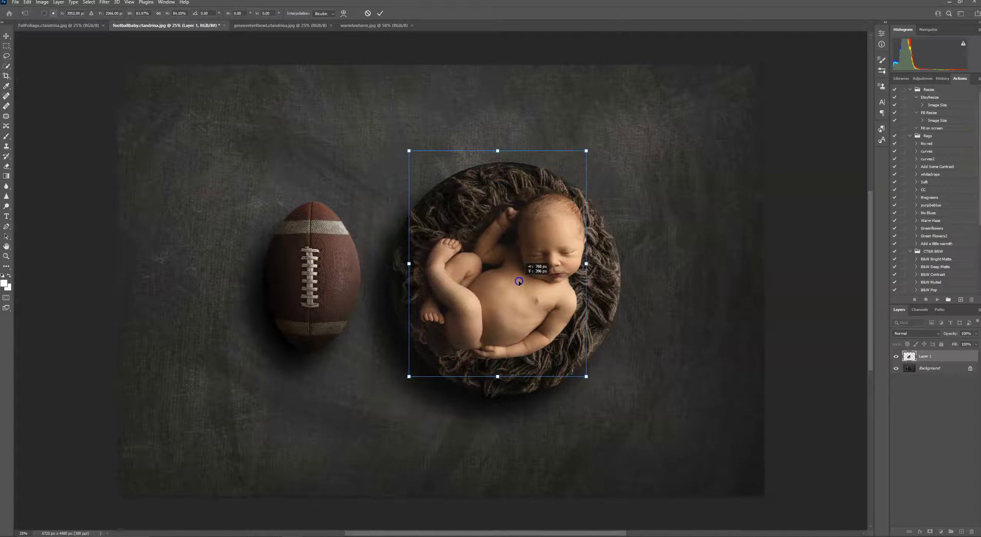
drag(559, 176, 557, 176)
mouse_move(612, 153)
mouse_down()
mouse_move(603, 133)
mouse_move(617, 172)
mouse_move(613, 144)
mouse_up()
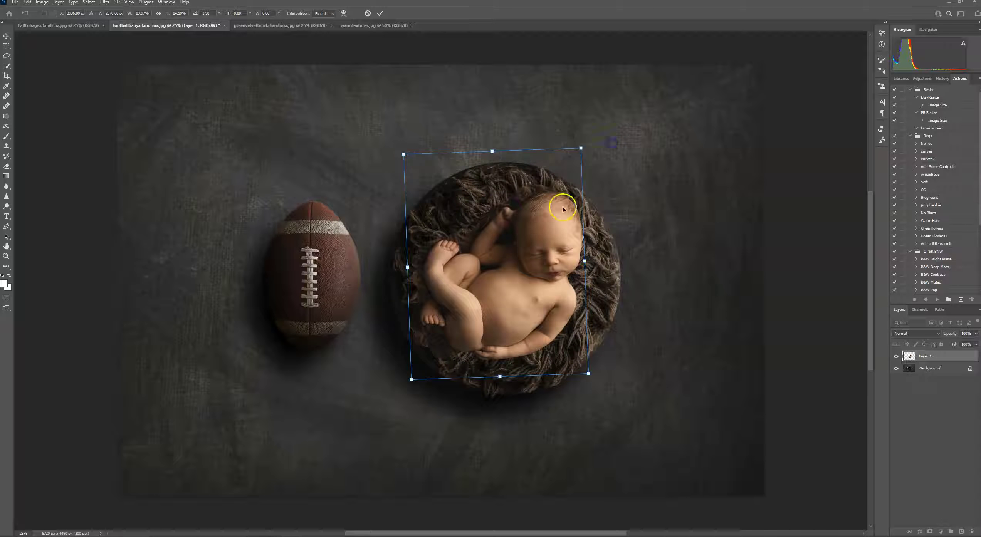
click(380, 12)
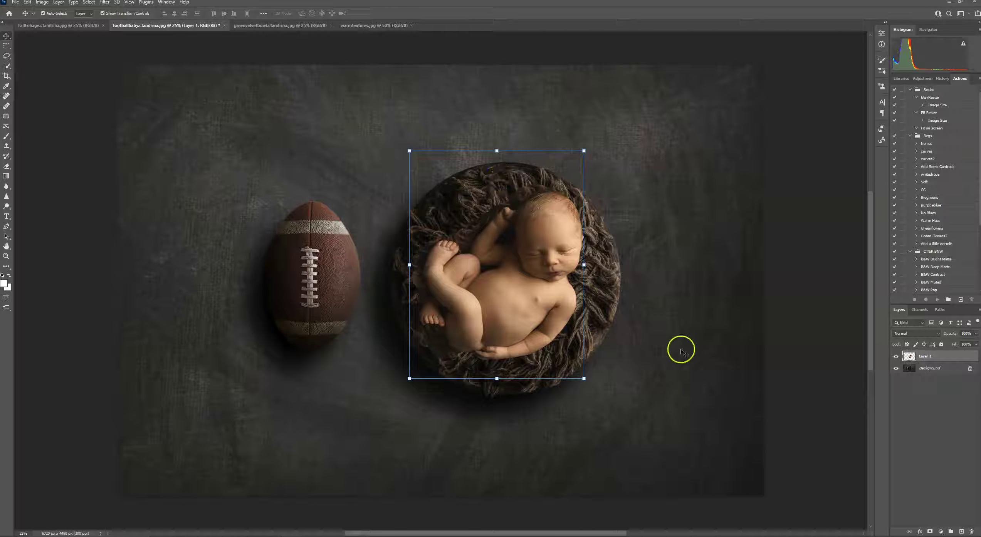
Add an inverted black layer mask to the baby layer and set up a Soft Round brush of about 275 px with 0% hardness
click(929, 532)
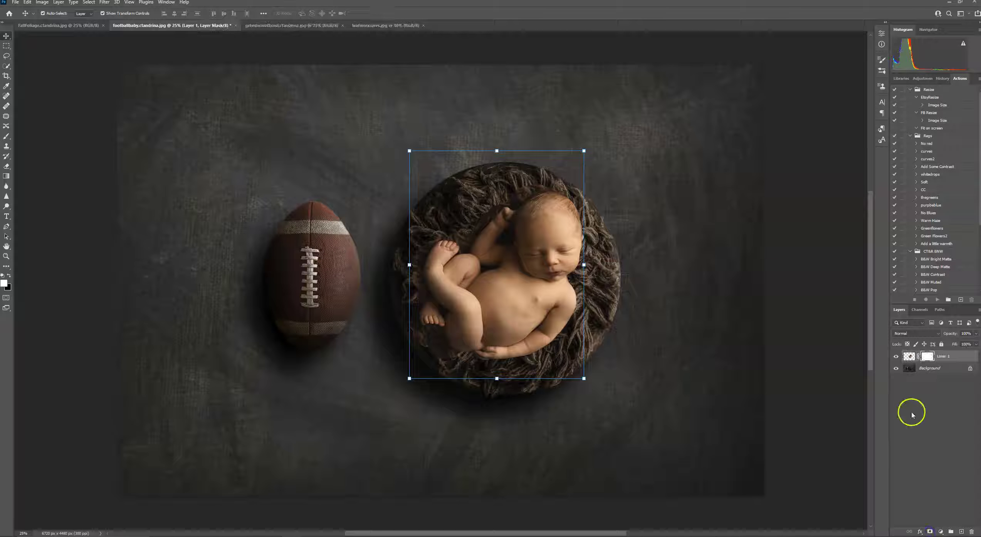
key(ctrl+i)
click(7, 140)
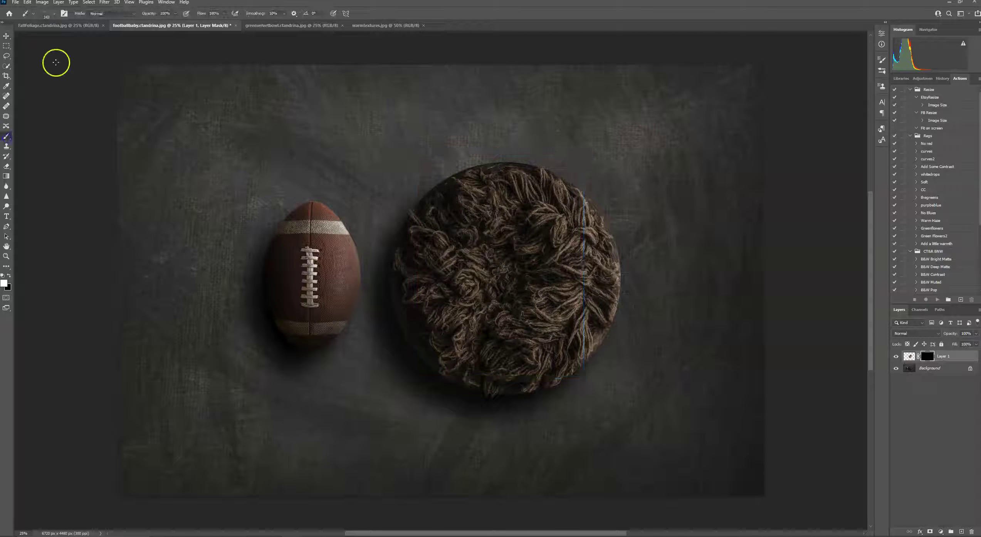
click(49, 14)
click(33, 86)
click(80, 38)
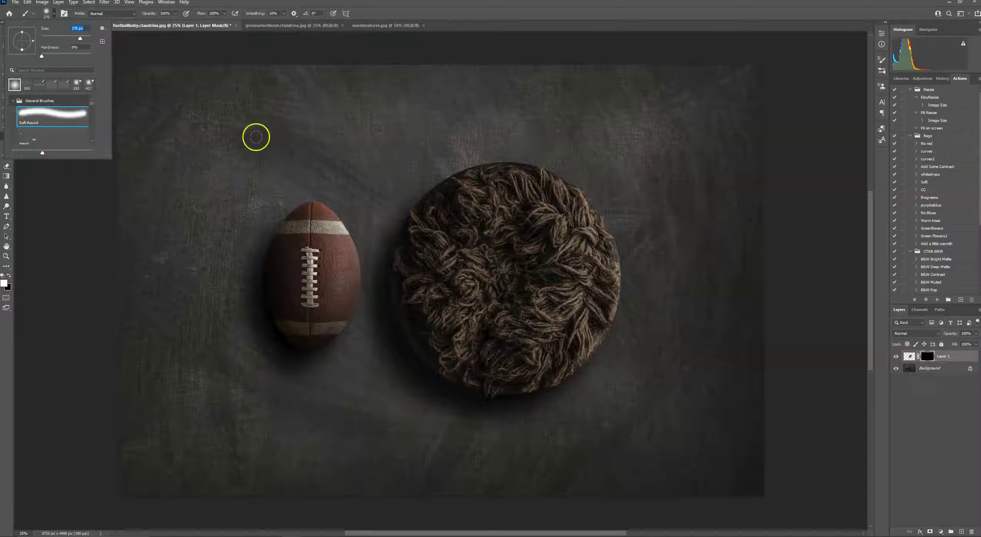
click(527, 266)
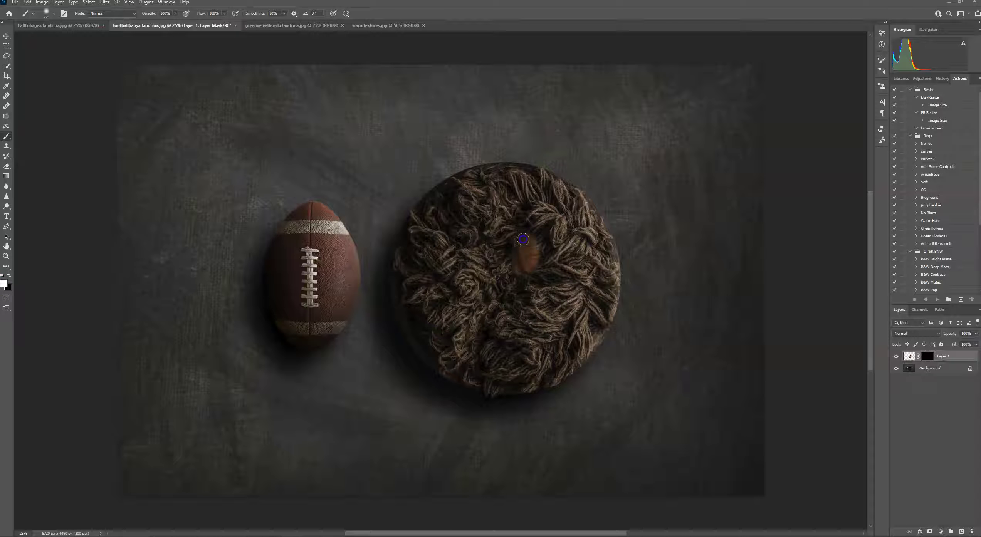
drag(536, 221, 527, 217)
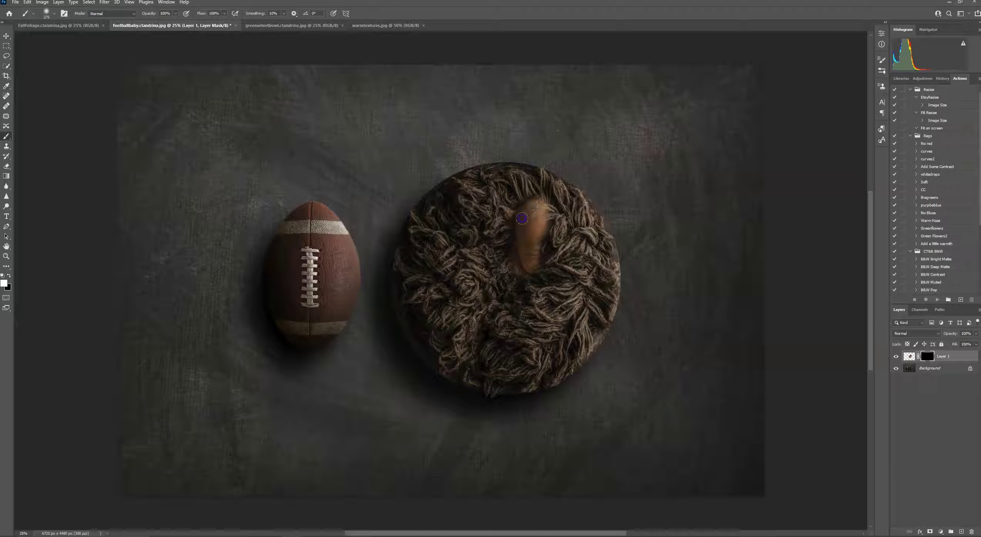
drag(539, 201, 529, 217)
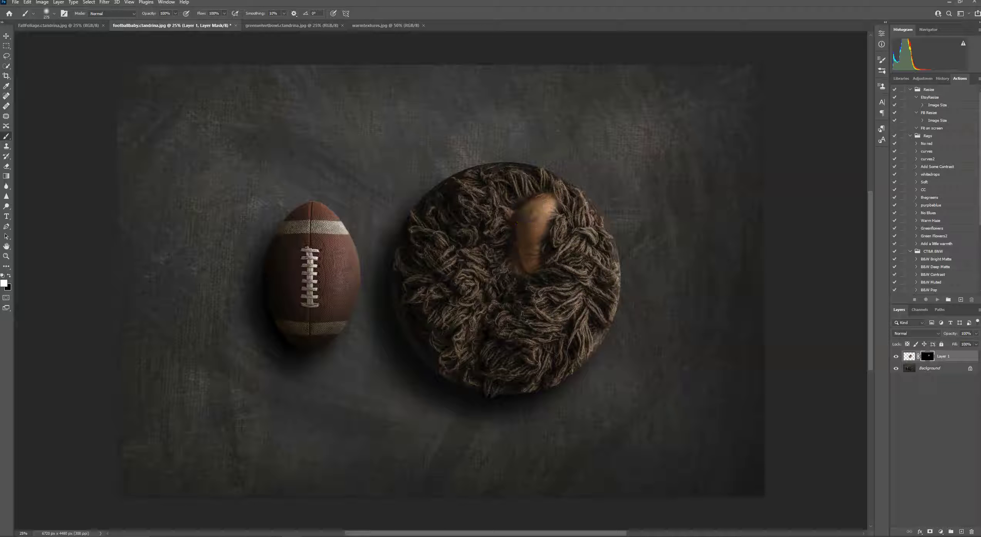
click(27, 2)
click(39, 9)
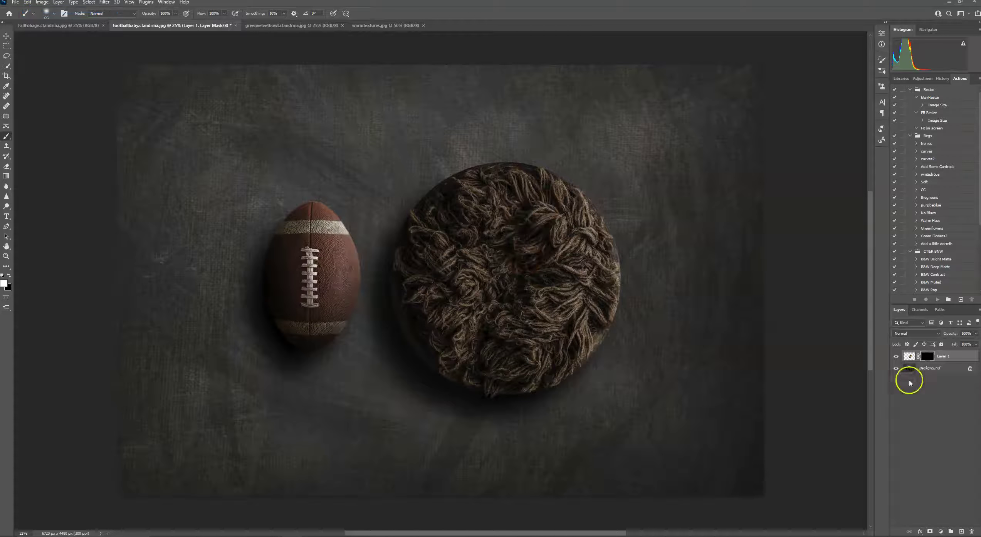
Invert the layer mask to white and paint black over the pasted fur beside the raised foot and lower leg
key(ctrl+i)
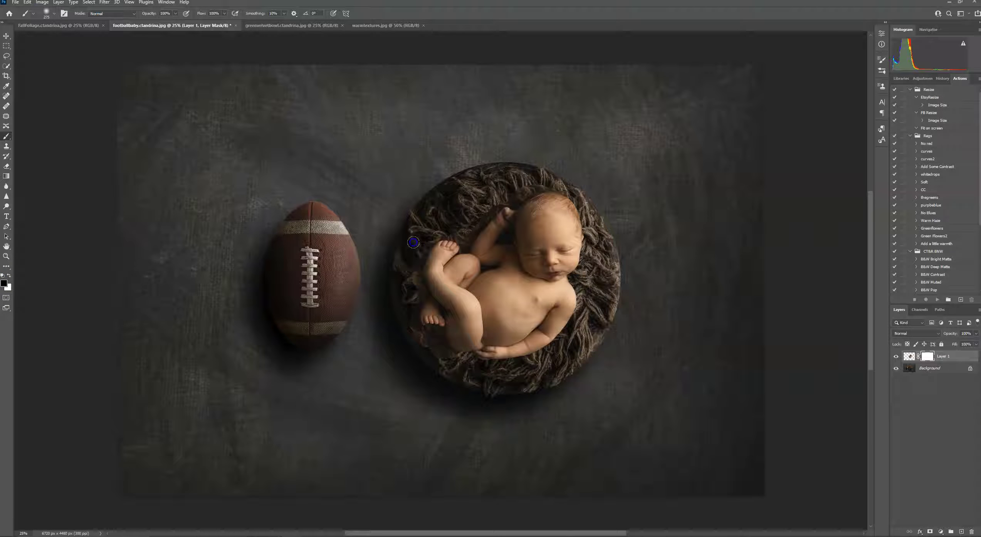
key(ctrl+plus)
key(ctrl+plus)
key(ctrl+plus)
key(ctrl+plus)
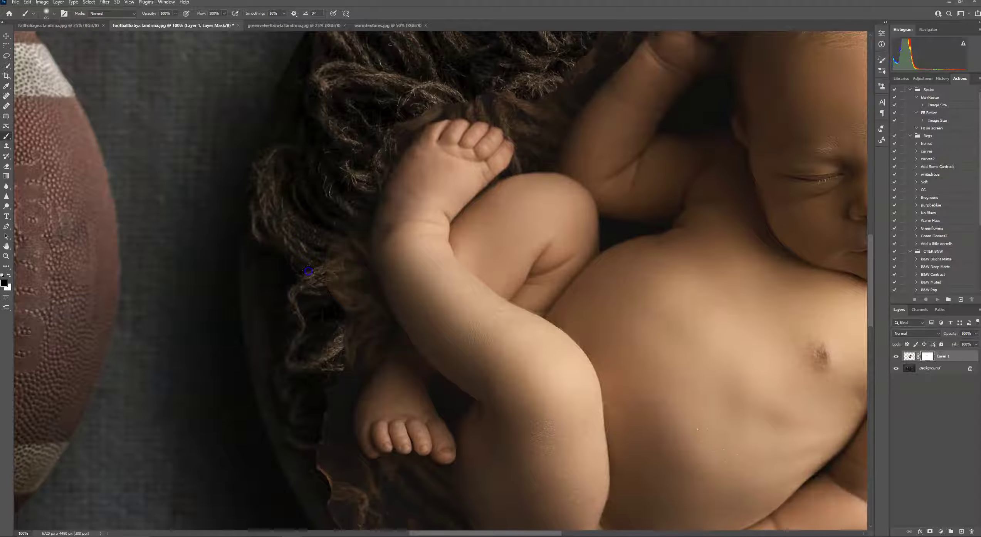
drag(308, 274, 312, 297)
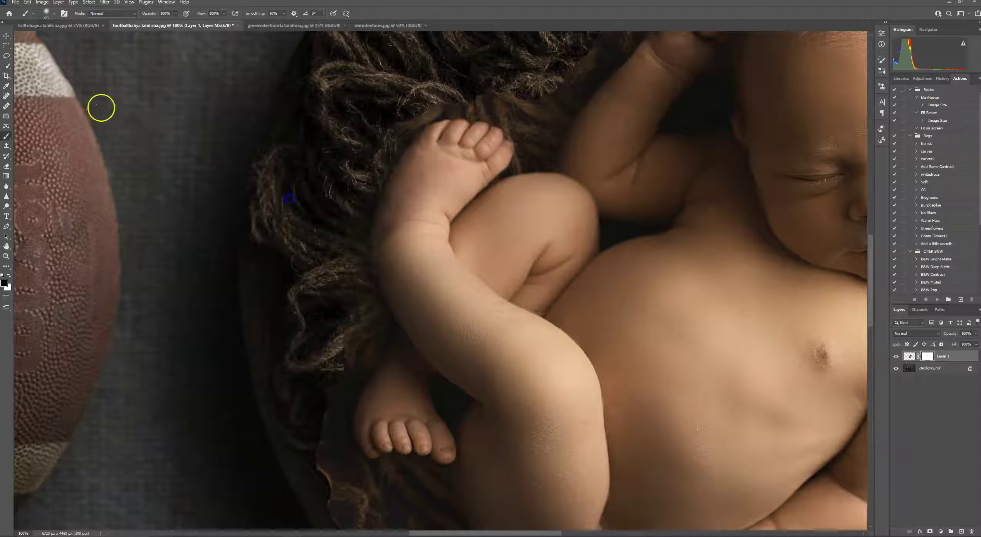
mouse_move(391, 168)
mouse_down()
mouse_move(216, 124)
mouse_move(409, 184)
mouse_move(412, 165)
mouse_move(299, 138)
mouse_move(361, 126)
mouse_move(333, 239)
mouse_move(350, 172)
mouse_move(331, 199)
mouse_move(358, 125)
mouse_move(320, 216)
mouse_move(333, 97)
mouse_move(322, 289)
mouse_move(377, 366)
mouse_move(374, 280)
mouse_up()
mouse_move(301, 335)
mouse_down()
mouse_move(308, 375)
mouse_move(340, 399)
mouse_up()
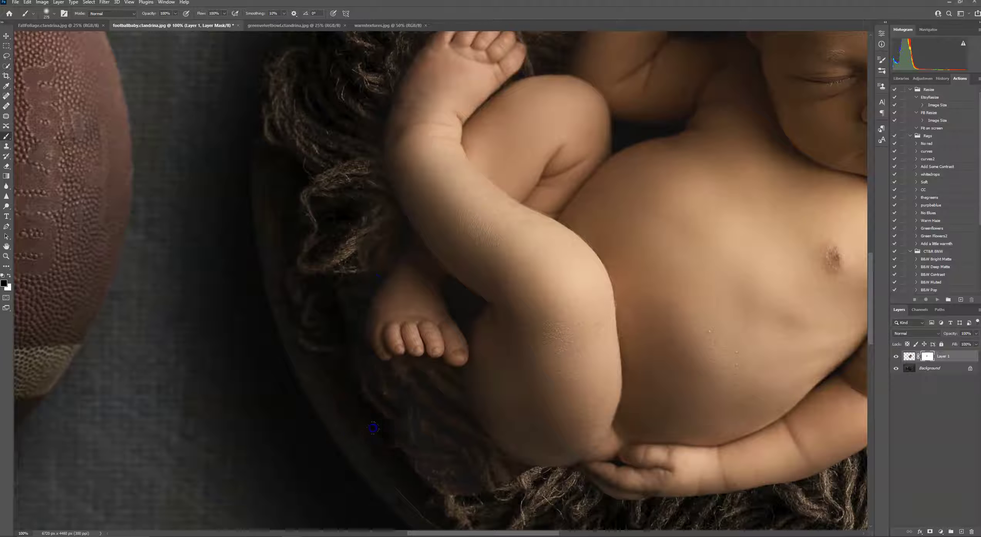
Mask out the pasted fur below the lower foot and along the underside of the baby's bottom
drag(416, 419, 430, 485)
scroll(389, 429, down, 3)
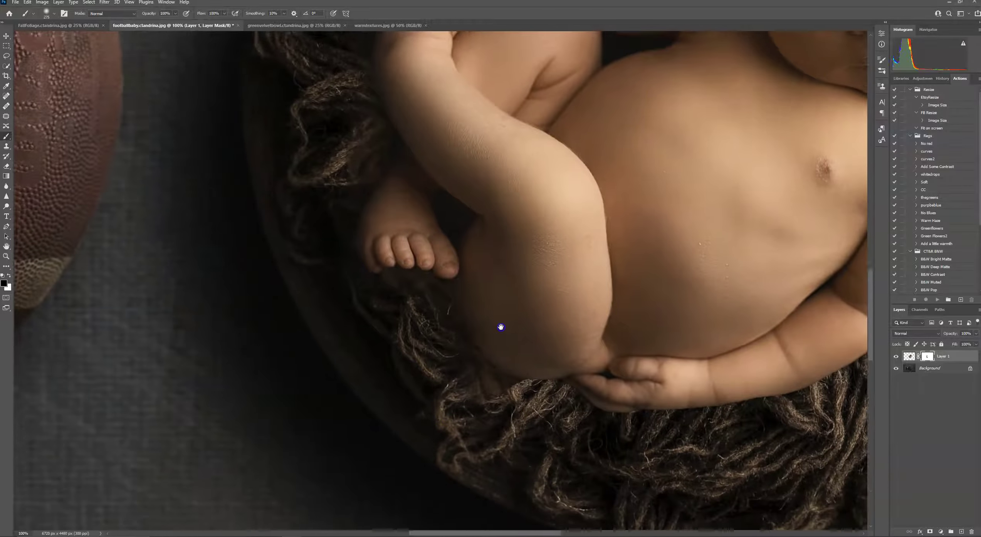
mouse_move(465, 362)
mouse_down()
mouse_move(453, 390)
mouse_move(466, 416)
mouse_up()
Mask out the leftover pasted fur above the baby's head and along the raised hand and arm
drag(721, 327, 470, 445)
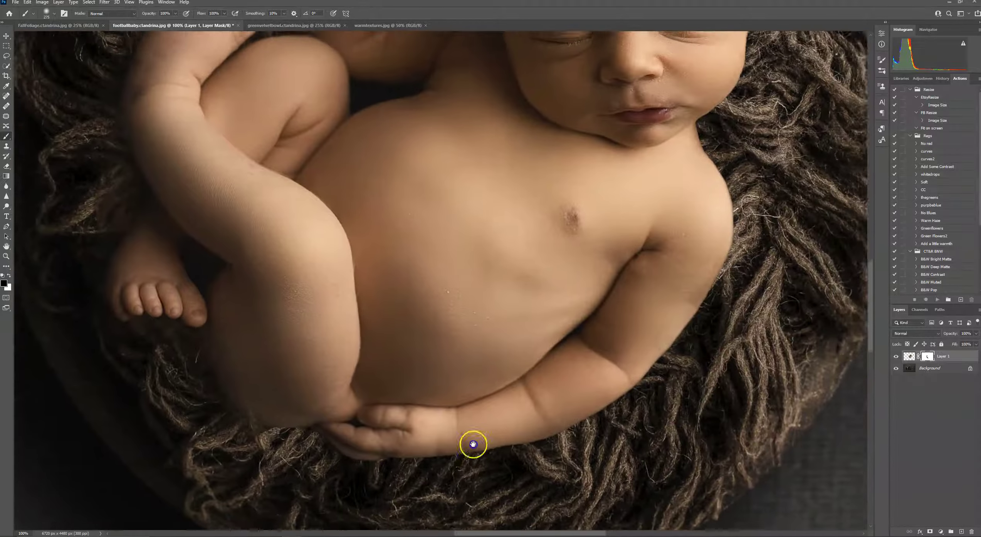
scroll(636, 401, up, 6)
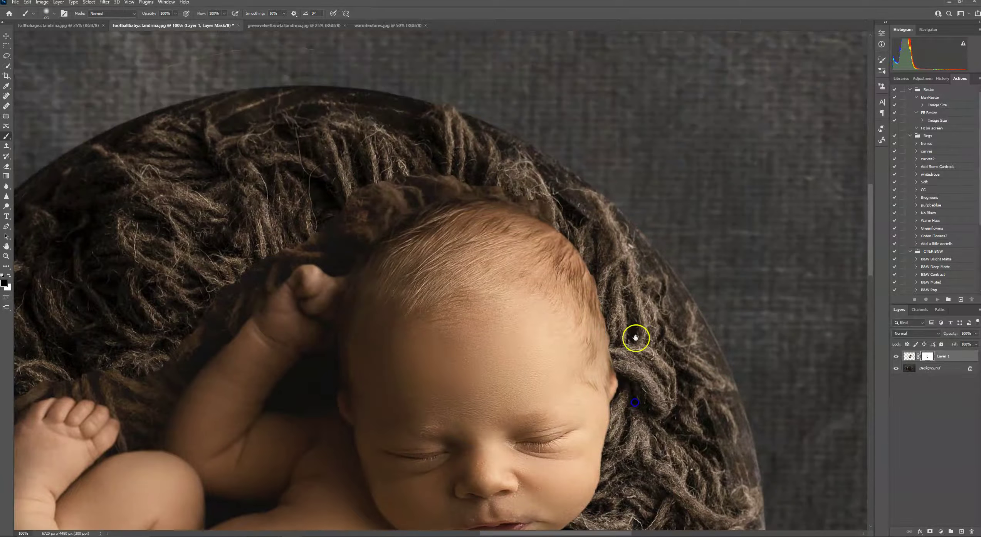
drag(449, 142, 338, 181)
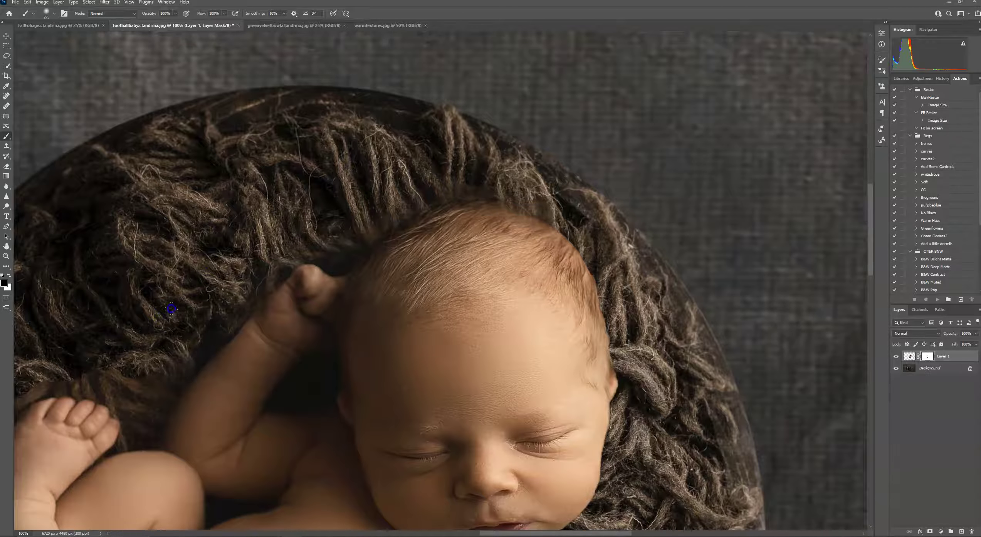
drag(218, 350, 405, 208)
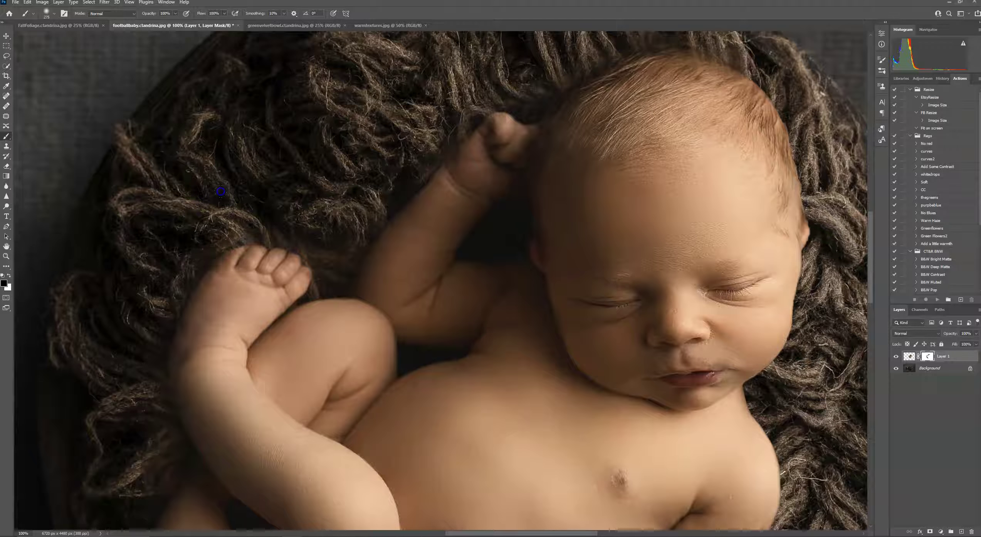
Reduce the soft brush size and paint white on the mask to restore the outer edge of the baby's lower leg
key(space)
drag(355, 219, 392, 93)
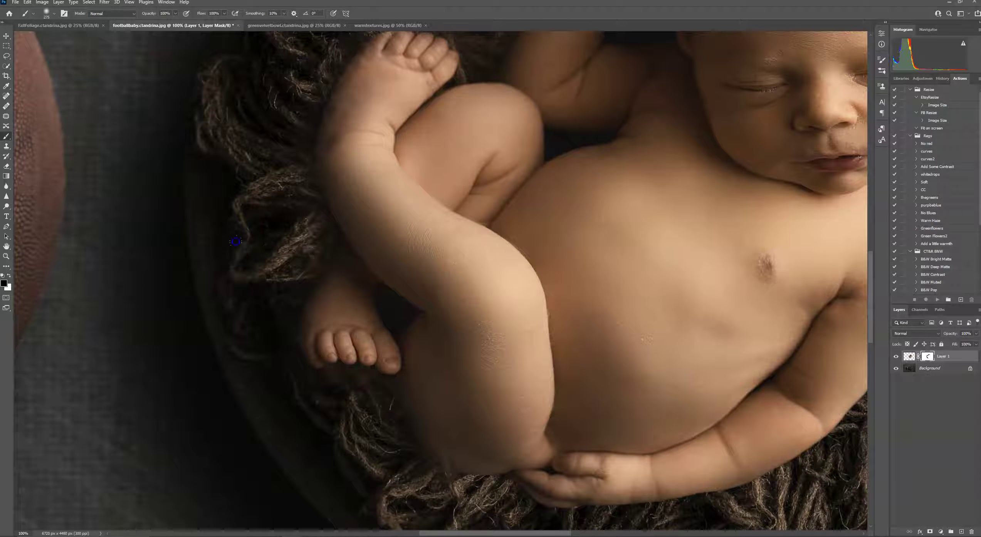
click(53, 13)
drag(62, 38, 58, 38)
click(8, 275)
click(54, 13)
drag(58, 38, 50, 38)
click(319, 322)
scroll(359, 217, up, 3)
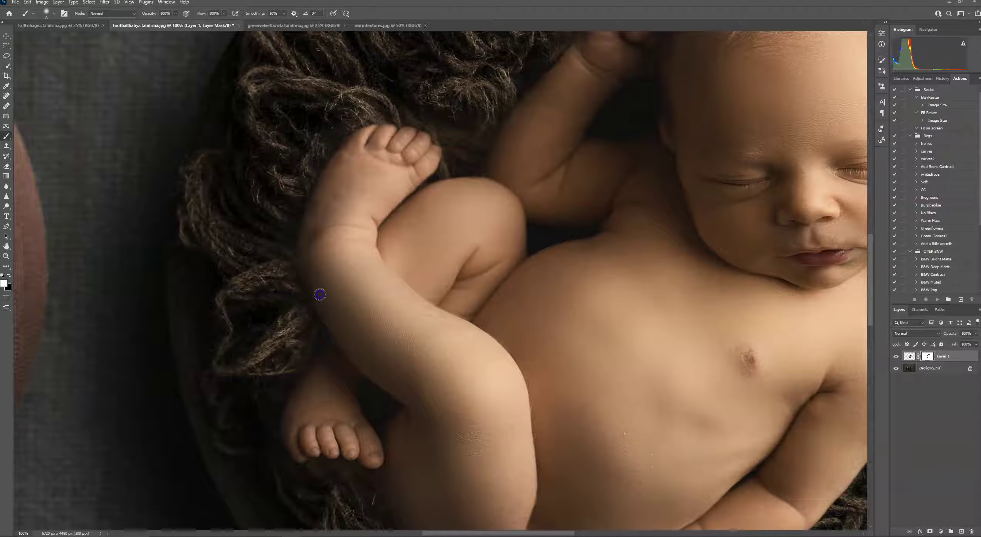
drag(416, 336, 400, 166)
Check the mask with its red overlay and touch up its edge around the toes of the lower foot
key(x)
key(backslash)
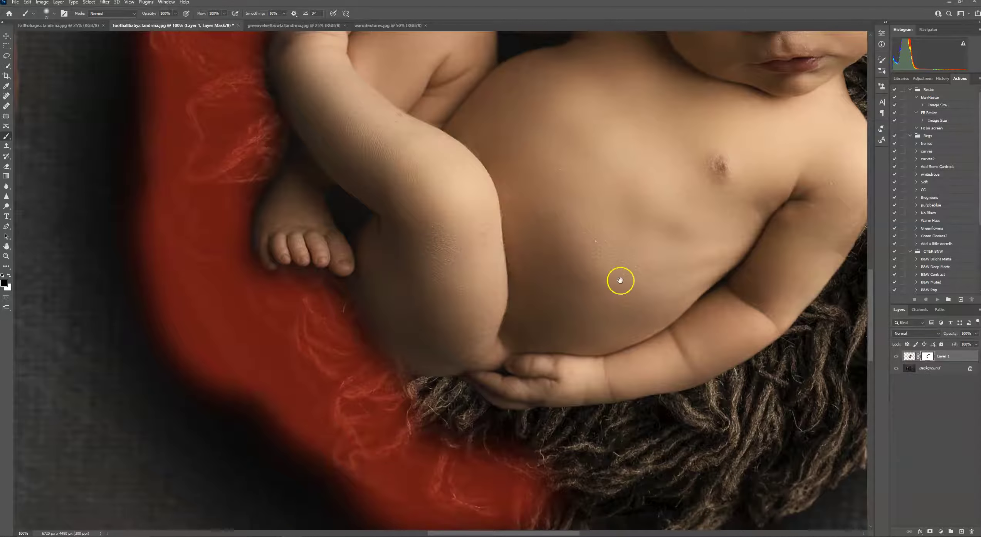
scroll(368, 319, up, 5)
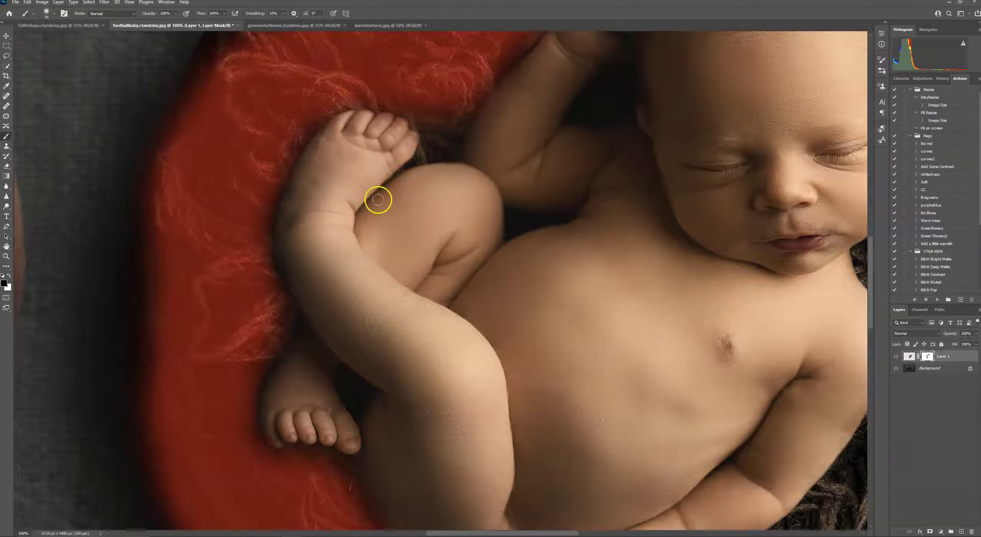
click(277, 437)
click(9, 277)
click(275, 439)
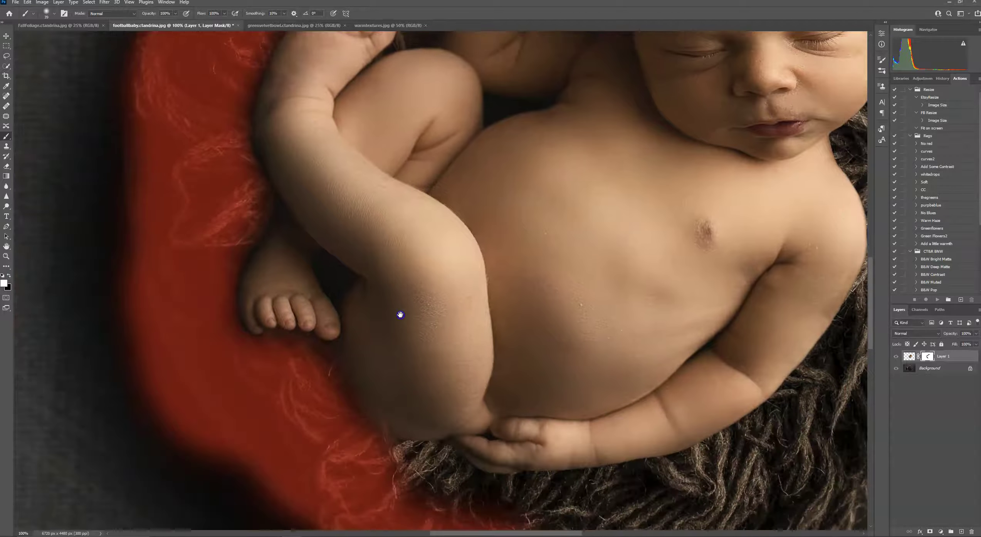
scroll(341, 417, down, 3)
key(backslash)
Paint white on the mask to restore the baby's thigh and bottom edge and the underside of the resting hand
drag(342, 355, 359, 388)
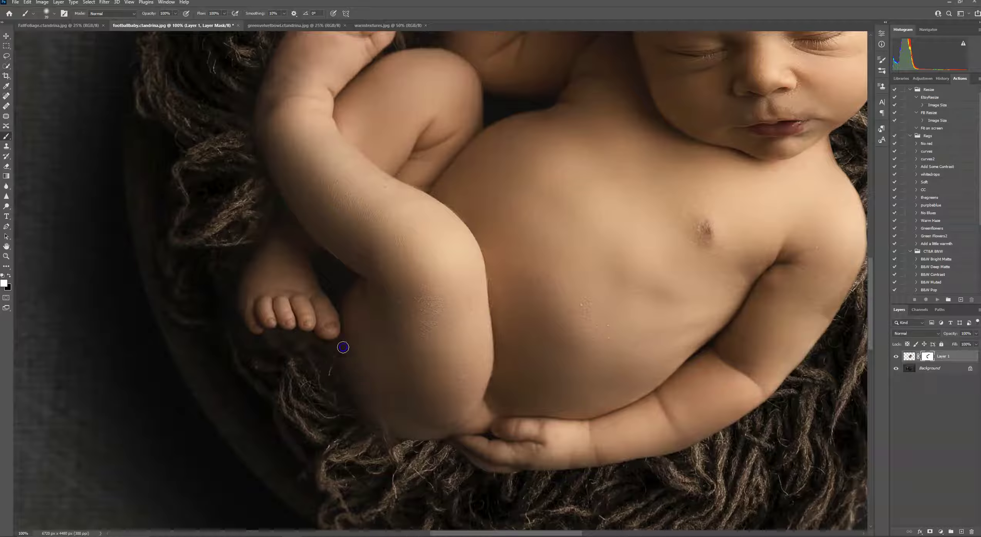
drag(335, 349, 348, 381)
mouse_move(447, 433)
mouse_down()
mouse_move(517, 458)
mouse_move(591, 448)
mouse_up()
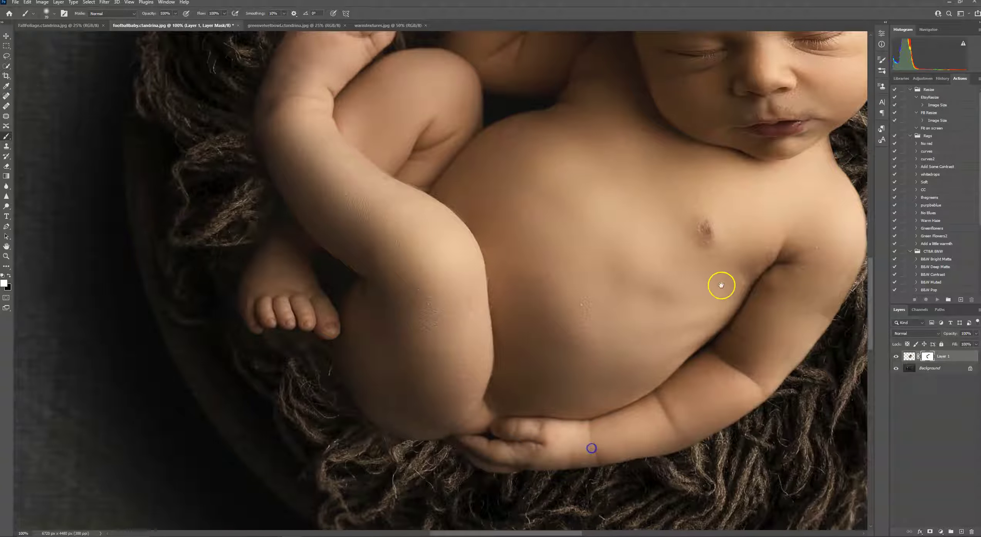
Touch up the mask in white at the top of the baby's head and along the raised arm
drag(720, 280, 520, 396)
mouse_move(590, 251)
mouse_down()
mouse_move(562, 351)
mouse_move(560, 464)
mouse_up()
click(518, 146)
click(560, 150)
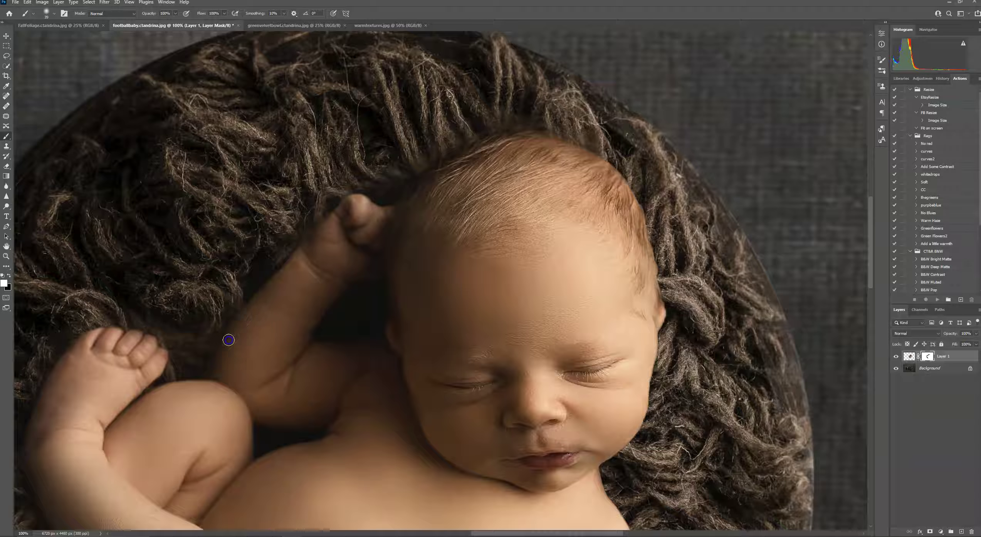
mouse_move(241, 319)
mouse_down()
mouse_move(316, 236)
mouse_move(267, 297)
mouse_up()
click(399, 344)
Reduce the brush size further and paint black on the mask along the side of the head above the exposed ear
mouse_move(525, 342)
mouse_down()
mouse_move(506, 195)
mouse_move(550, 113)
mouse_up()
drag(562, 234, 584, 433)
key(ctrl+plus)
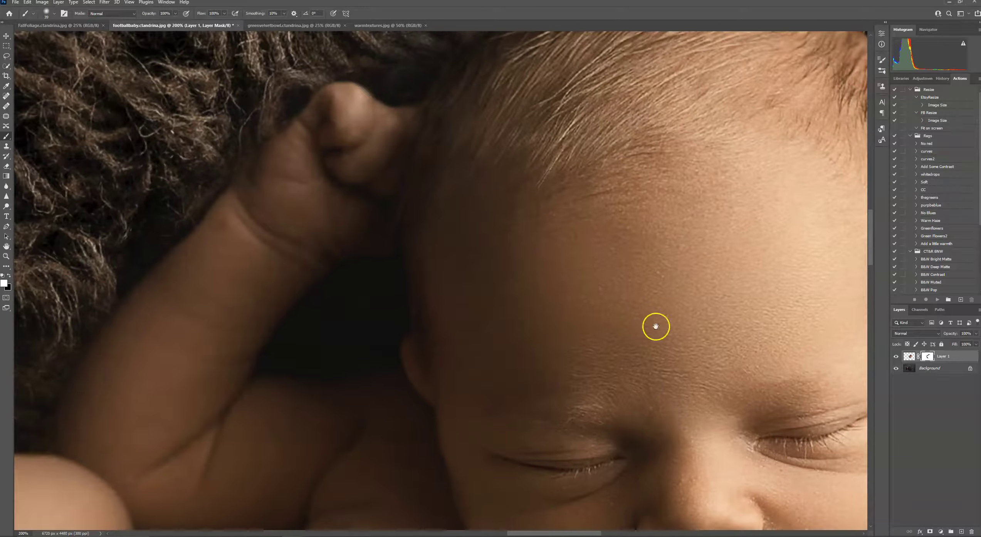
drag(698, 214, 344, 291)
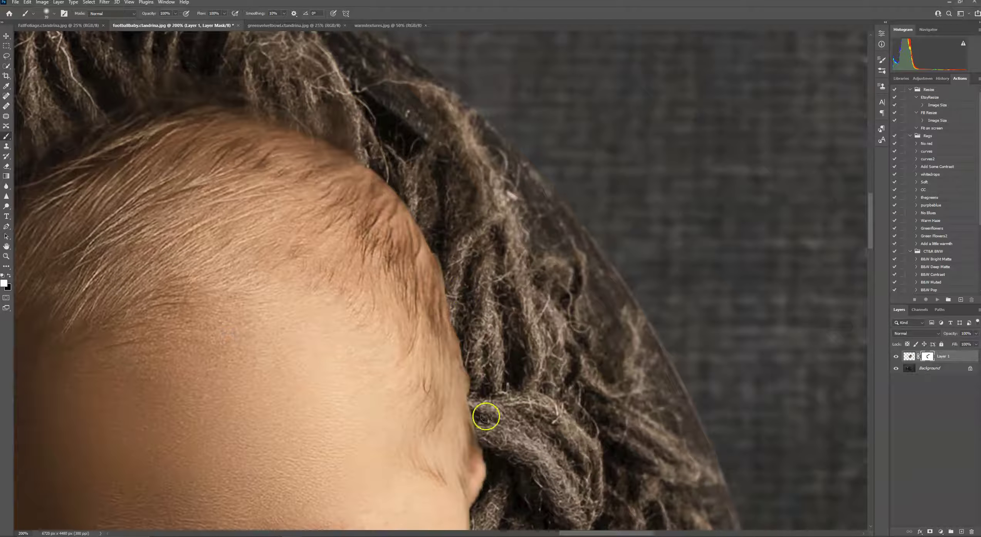
click(49, 14)
drag(49, 36, 47, 37)
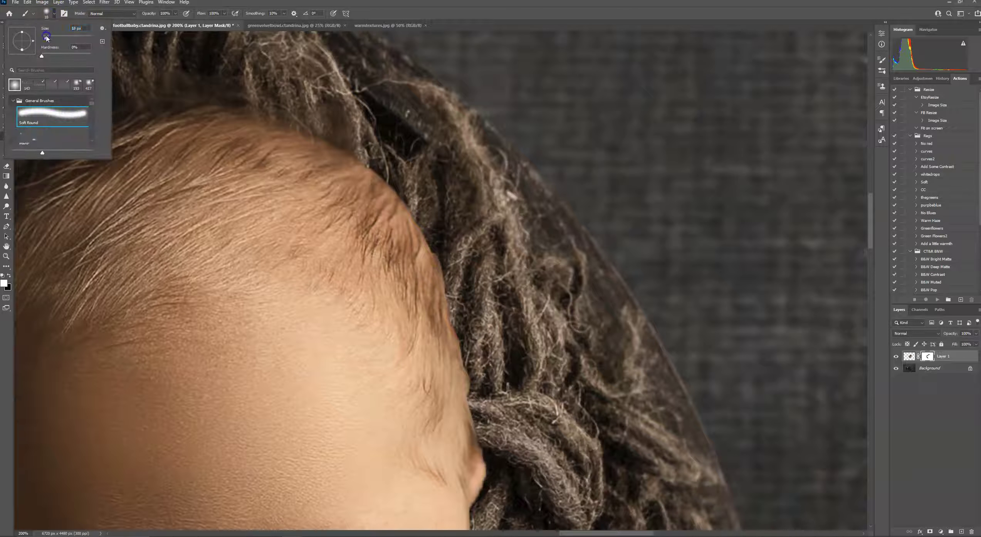
click(8, 276)
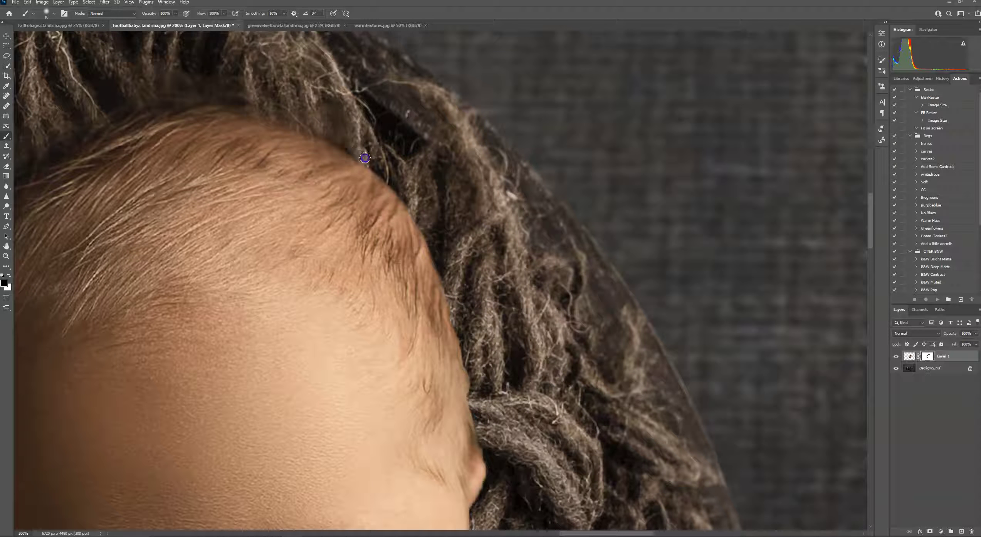
mouse_move(328, 135)
mouse_down()
mouse_move(408, 199)
mouse_move(469, 302)
mouse_move(454, 285)
mouse_move(455, 317)
mouse_up()
mouse_move(465, 360)
mouse_down()
mouse_move(472, 402)
mouse_move(457, 328)
mouse_up()
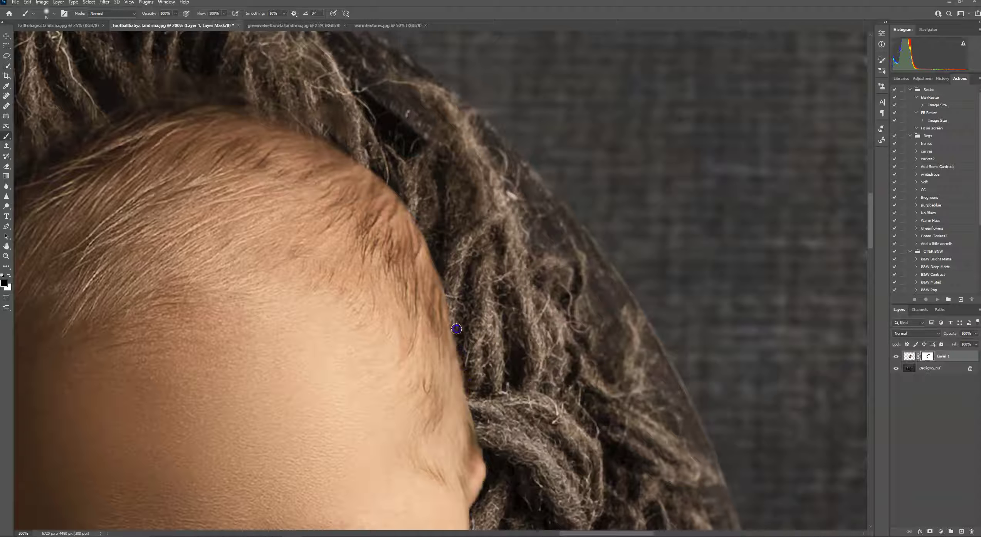
Refine the mask in black around the exposed ear and down the edge of the cheek
drag(530, 462, 530, 280)
drag(480, 334, 499, 303)
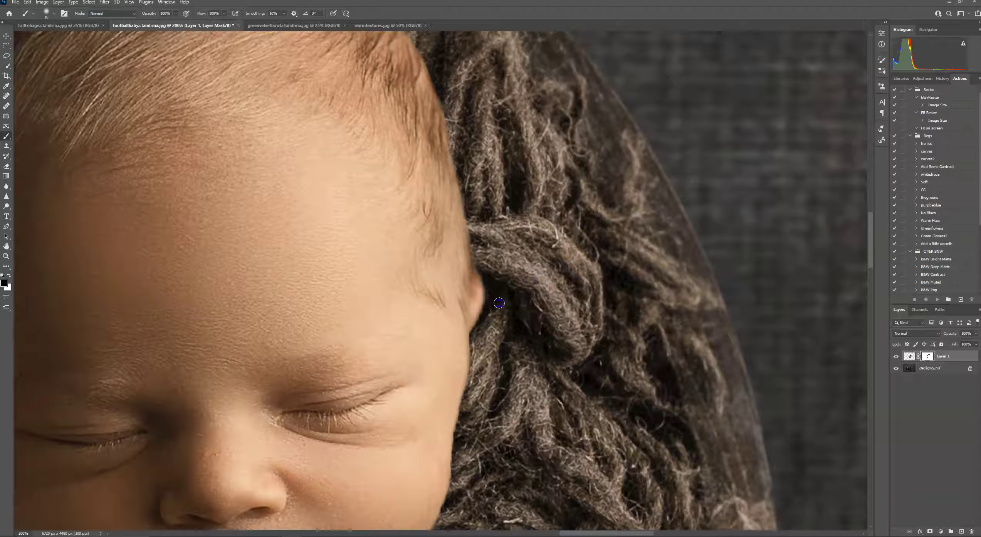
drag(461, 420, 438, 503)
Restore the clipped cheek edge in white on the mask, and clean its outline against the fur in black
drag(496, 463, 530, 284)
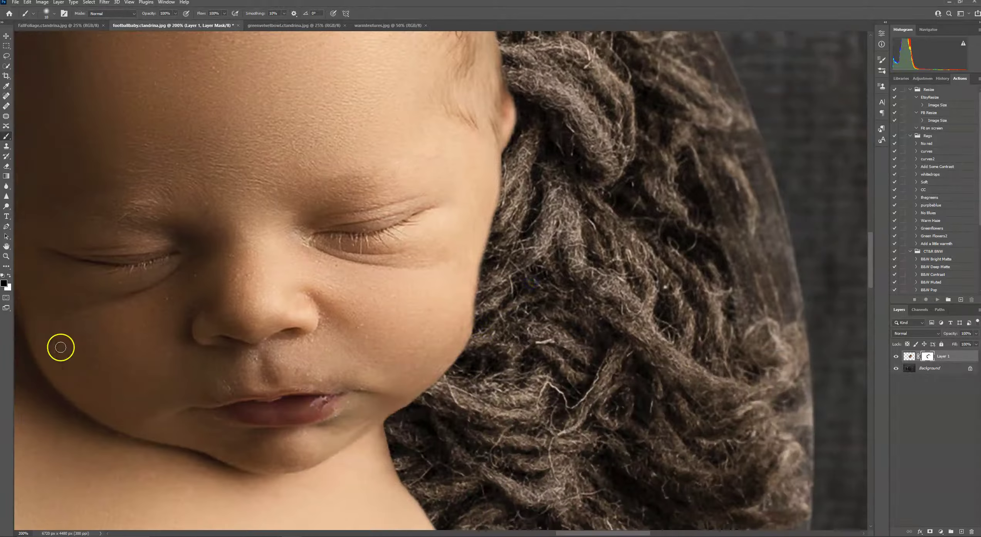
click(10, 275)
drag(469, 332, 482, 229)
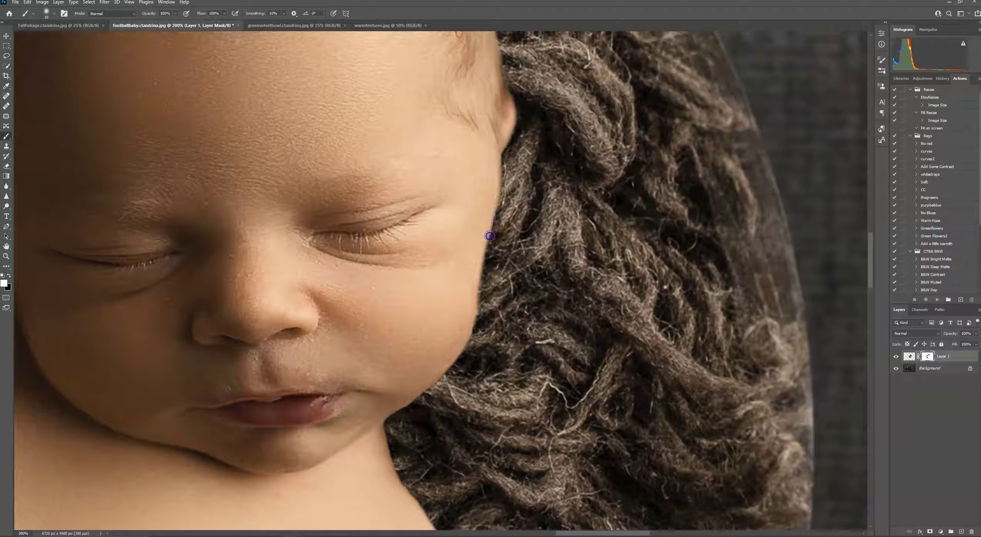
click(8, 276)
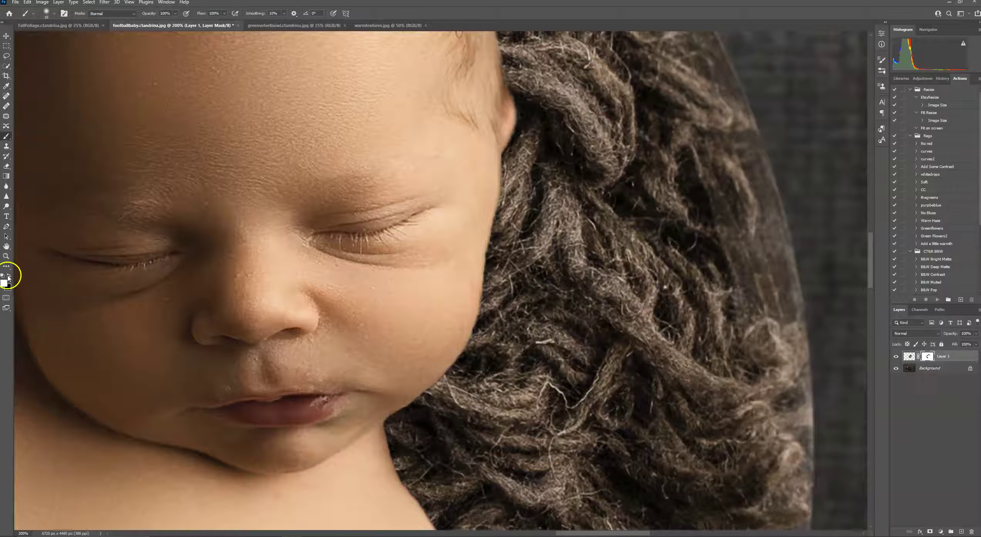
drag(480, 278, 490, 255)
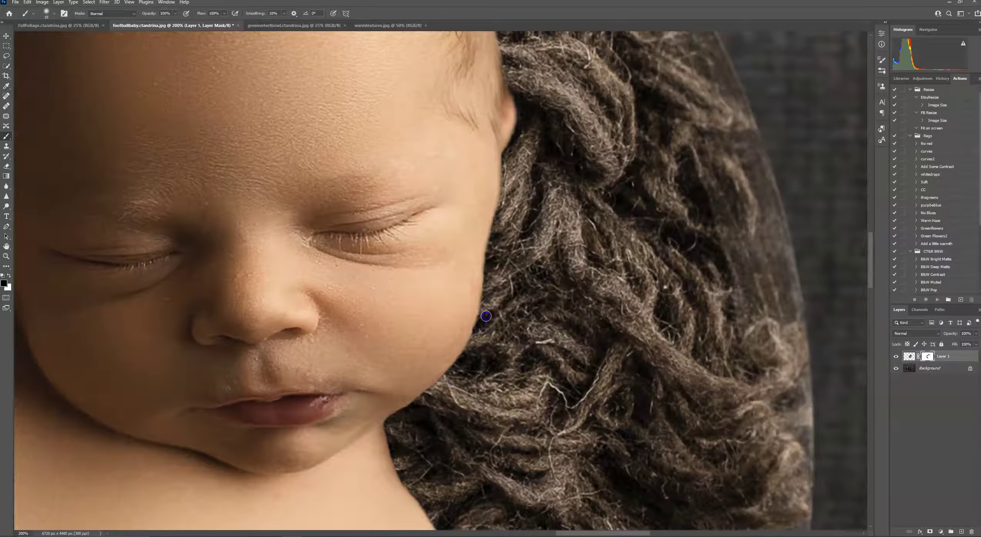
Refine the mask in black along the neck, shoulder, outer arm, forearm and fingers of the resting hand
drag(509, 481, 522, 224)
drag(401, 164, 402, 171)
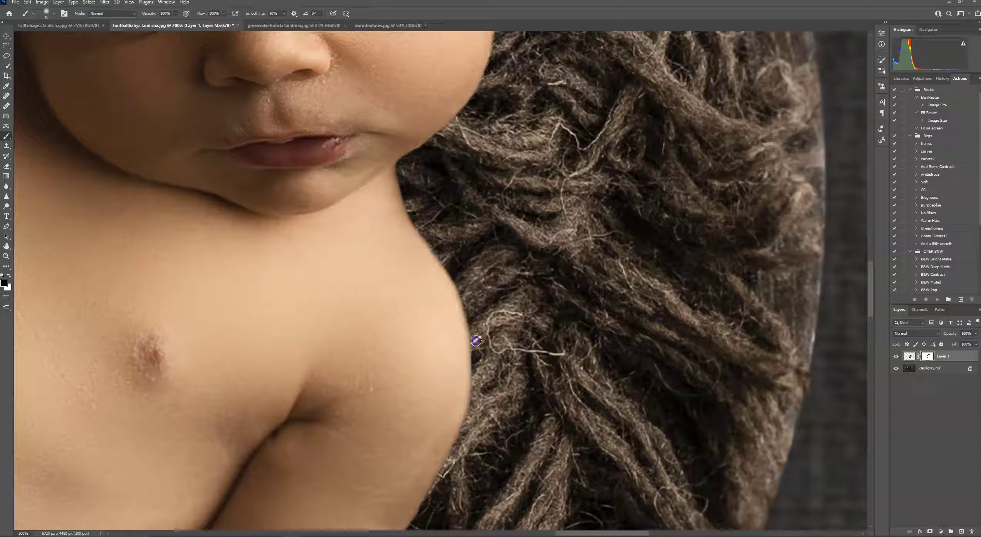
drag(508, 481, 512, 159)
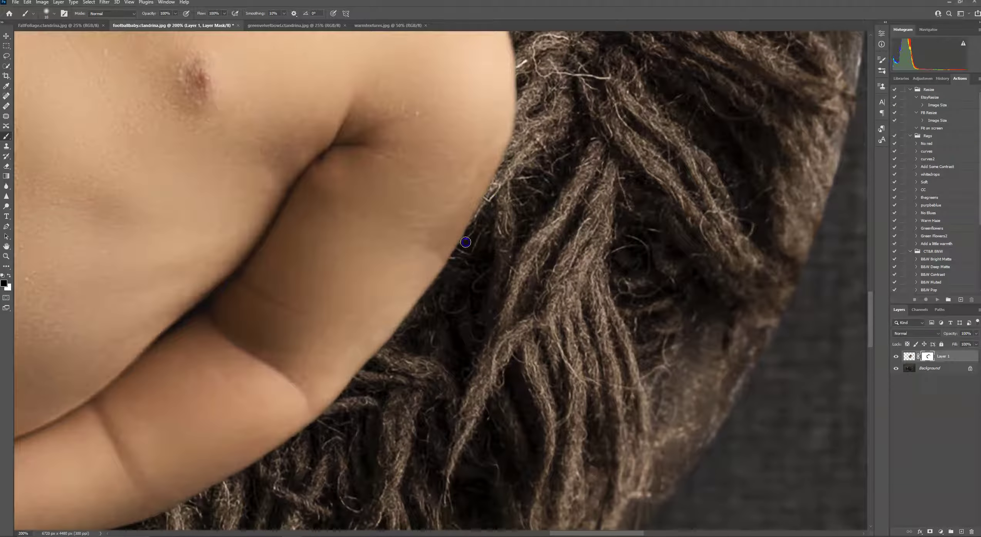
drag(414, 419, 626, 155)
drag(266, 309, 466, 312)
drag(291, 257, 323, 270)
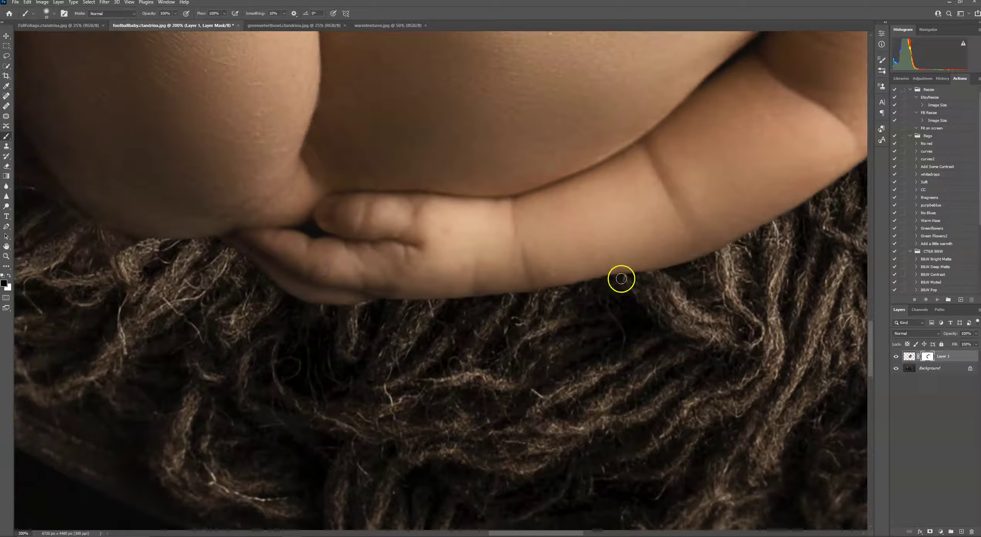
drag(564, 294, 593, 287)
Switch to the Blur tool, target the baby layer's image, and soften the edges along the forearm, hand and bottom
click(6, 186)
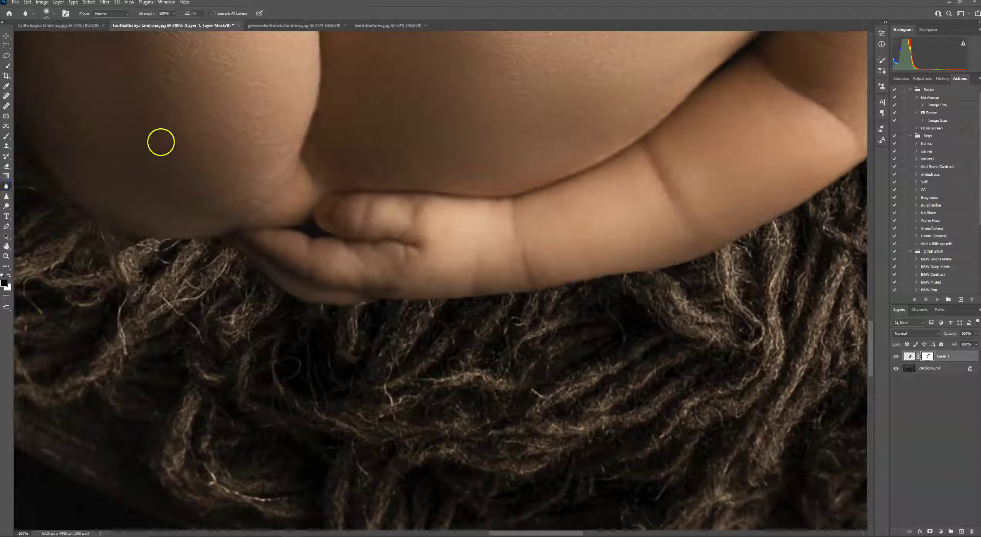
click(579, 307)
click(908, 356)
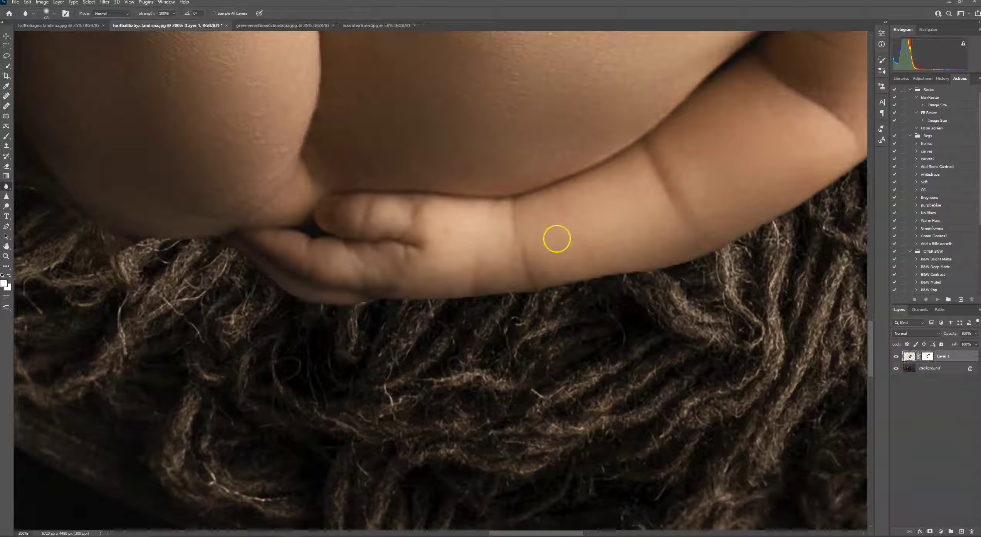
click(818, 225)
click(311, 339)
drag(210, 265, 453, 305)
click(414, 295)
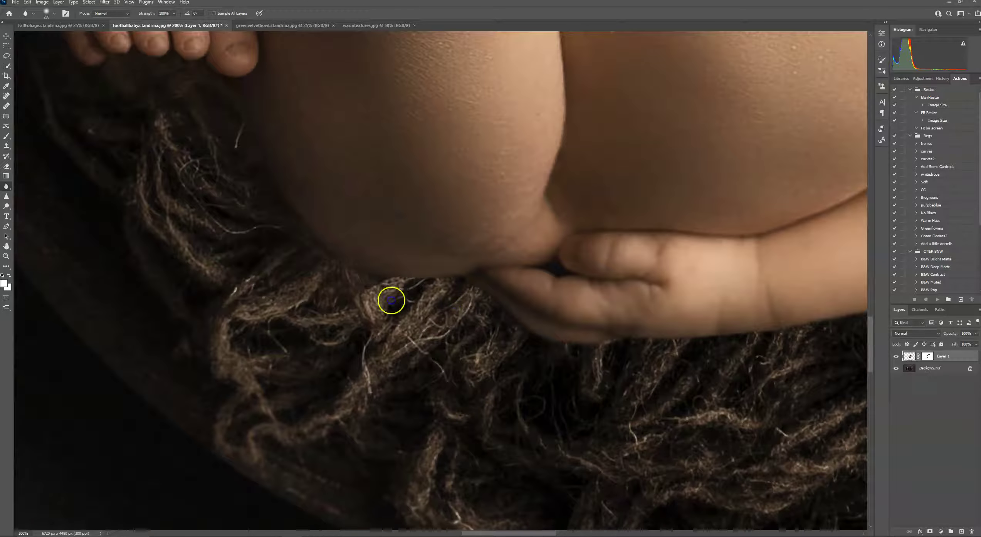
Examine the baby's blended edges around the feet, legs, raised hand, head, cheek, shoulder and resting arm
scroll(414, 294, up, 3)
scroll(414, 295, left, 2)
scroll(308, 231, up, 4)
scroll(308, 231, left, 3)
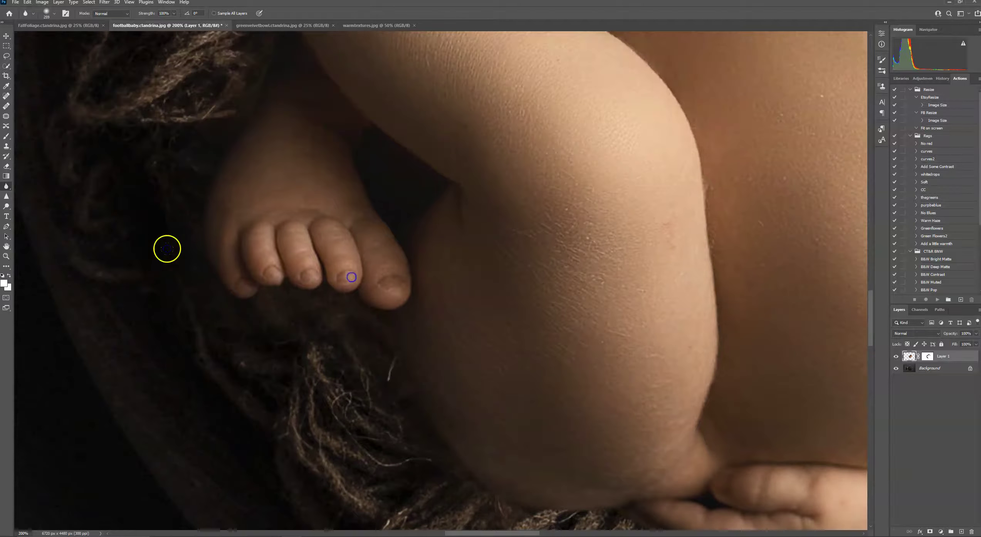
scroll(205, 128, up, 3)
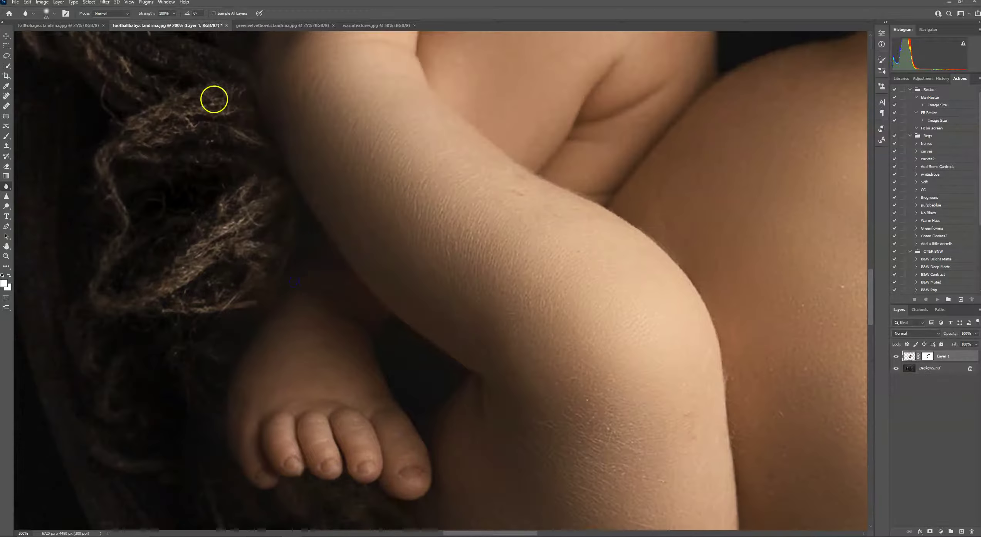
scroll(276, 341, up, 5)
scroll(481, 263, up, 5)
scroll(462, 262, right, 5)
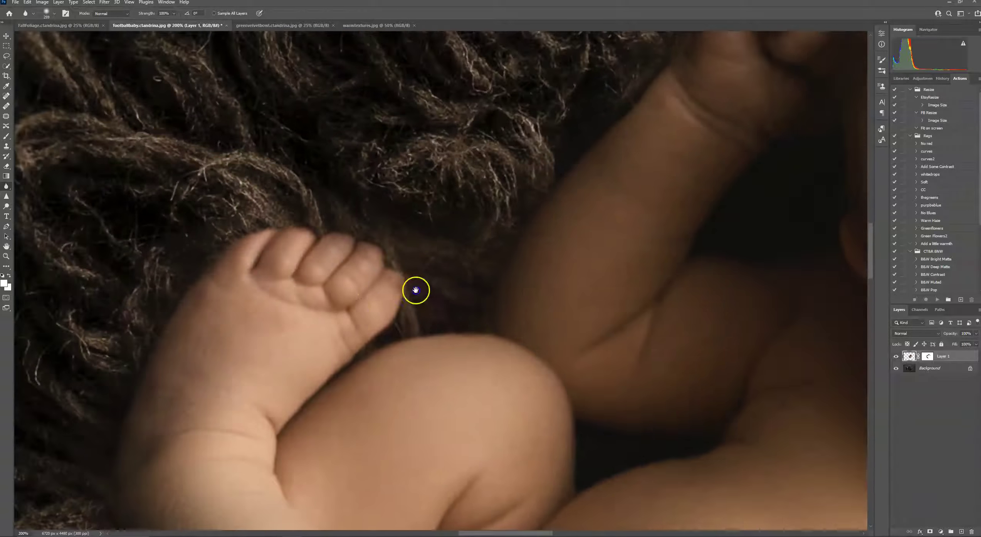
scroll(554, 90, up, 5)
scroll(554, 90, right, 8)
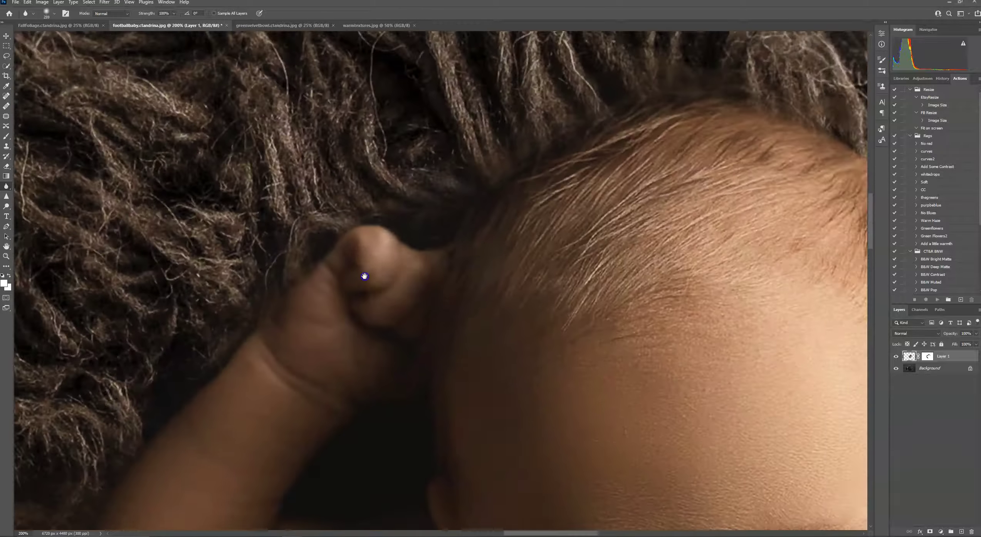
scroll(689, 285, down, 5)
scroll(689, 285, right, 3)
scroll(707, 438, down, 1)
scroll(707, 438, down, 5)
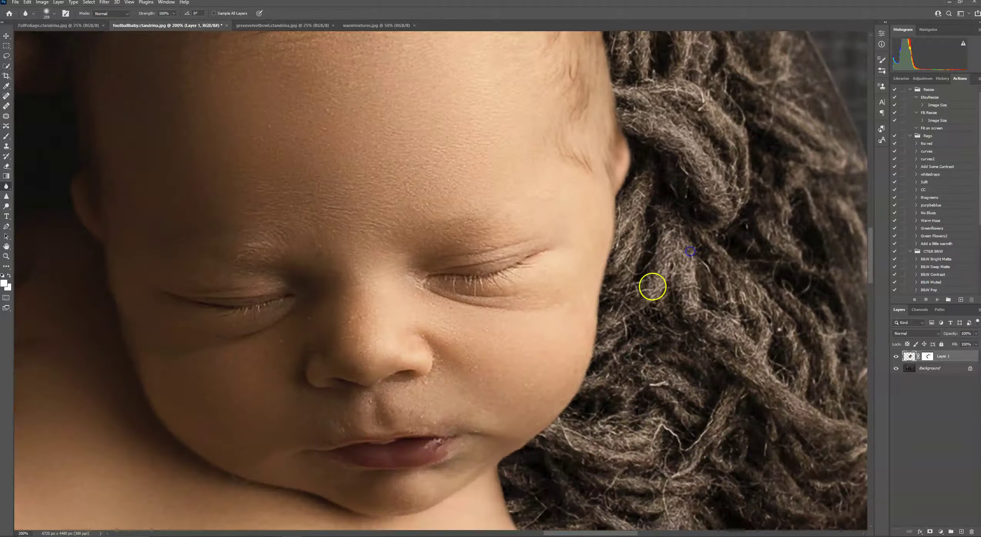
scroll(609, 421, down, 5)
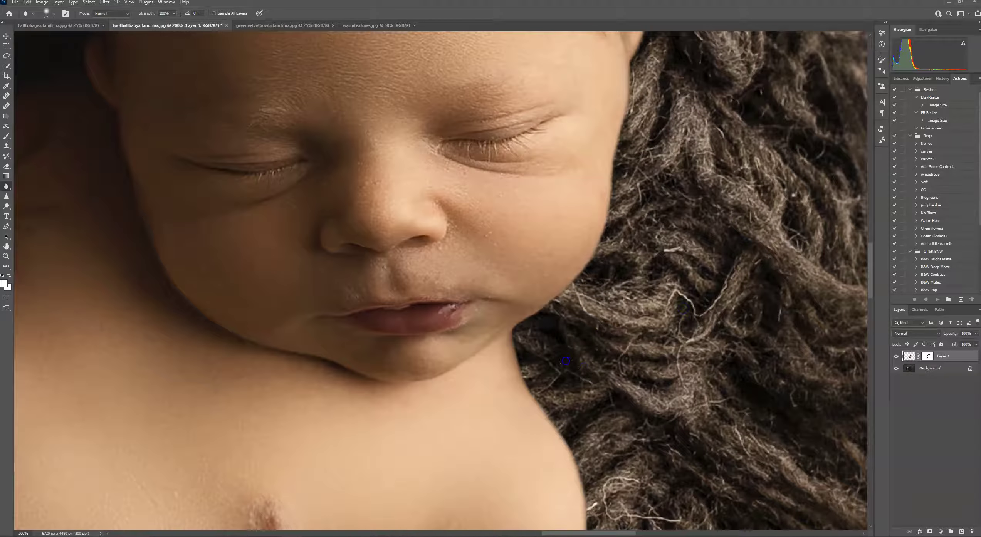
scroll(683, 394, down, 5)
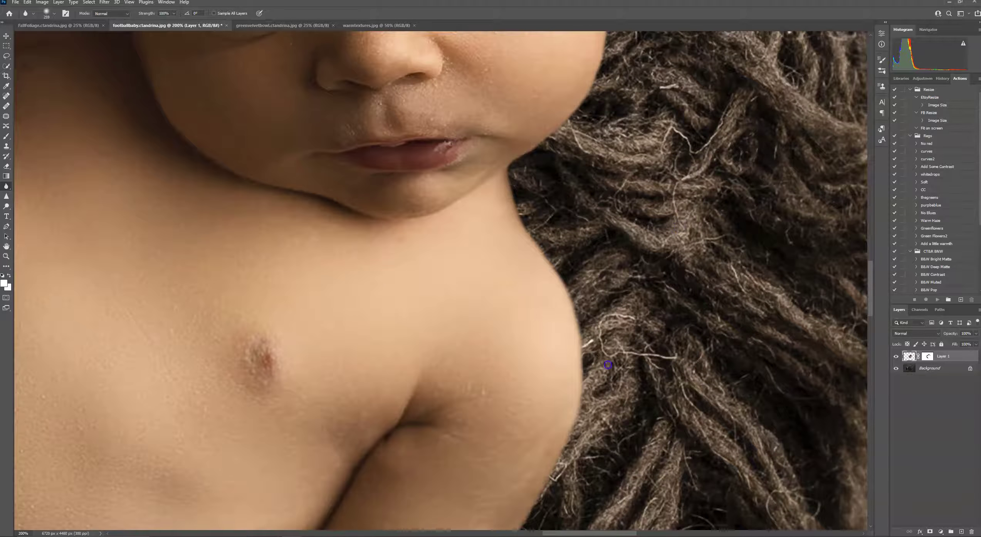
drag(686, 370, 711, 219)
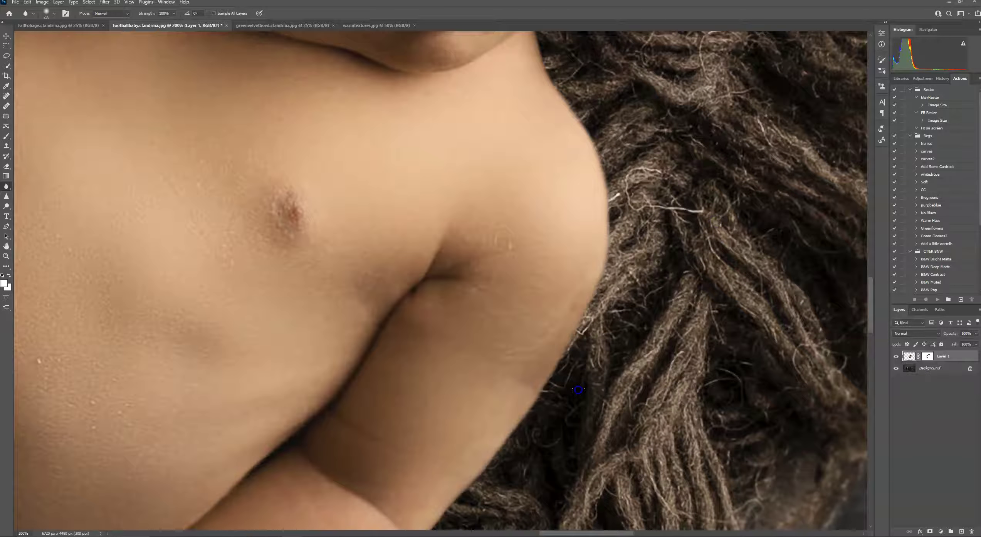
drag(685, 354, 693, 268)
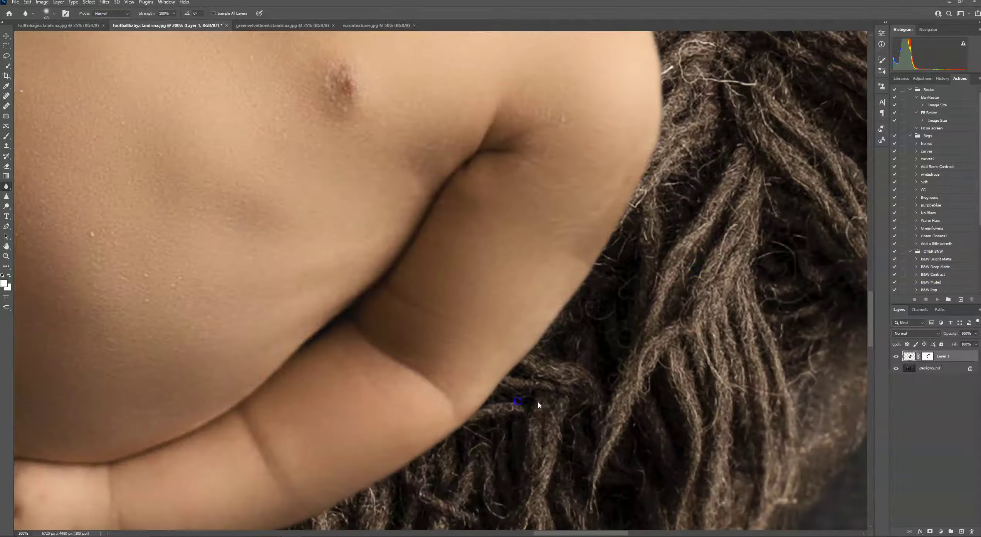
Duplicate the Background layer and enlarge the soft round brush of the Blur tool
click(951, 371)
drag(952, 375, 960, 532)
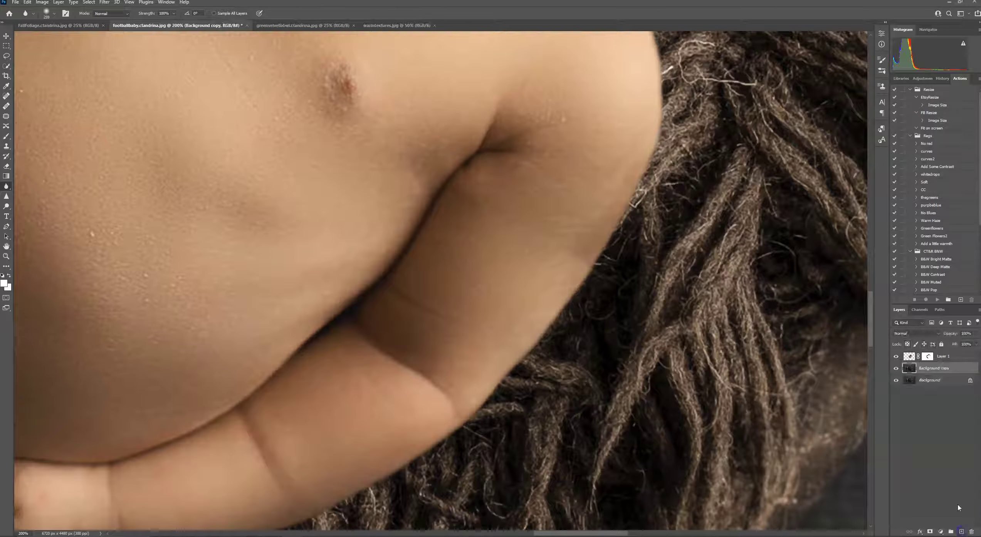
drag(419, 192, 369, 344)
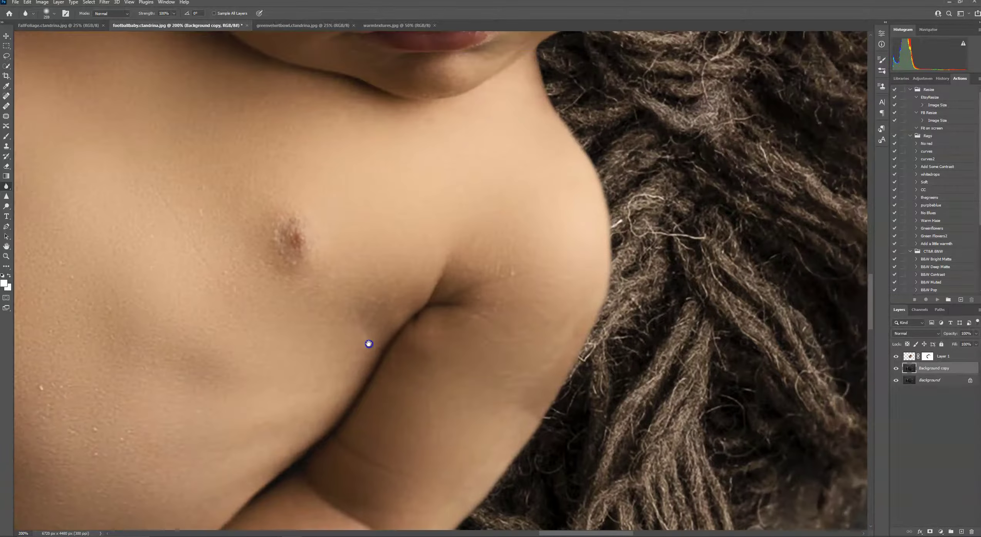
key(ctrl+minus)
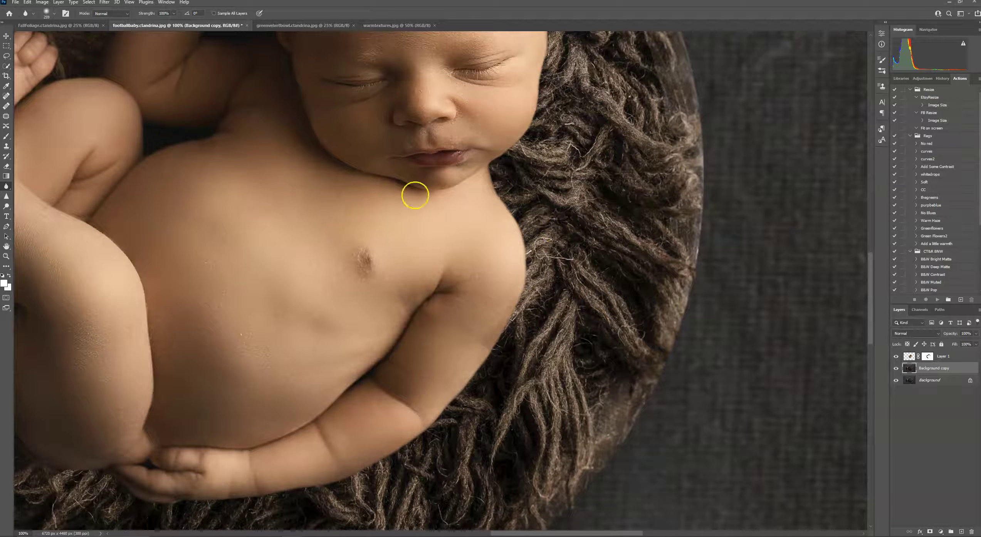
click(46, 13)
drag(79, 37, 84, 37)
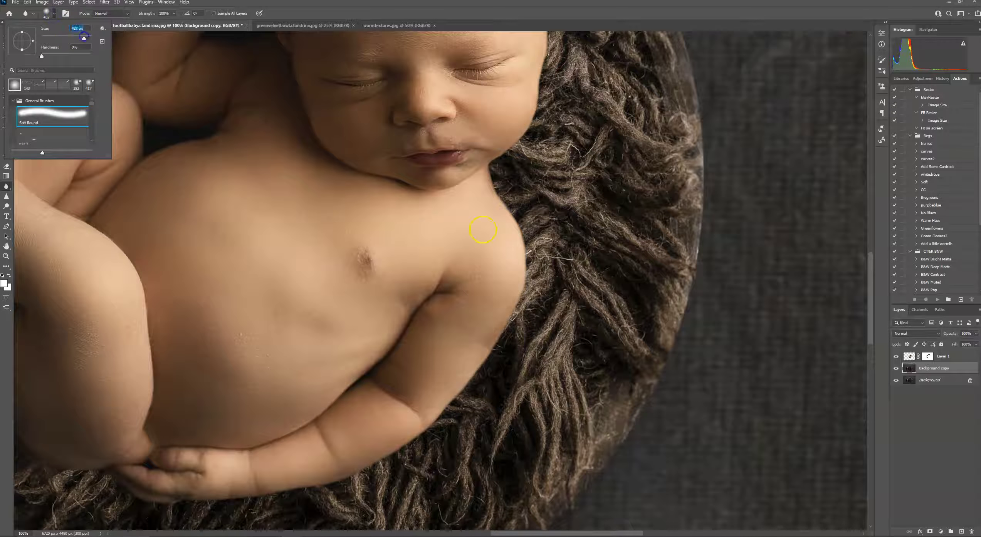
On the background copy, blur the fur beside the cheek, shoulder and outer arm and around the raised hand
click(537, 172)
drag(529, 201, 498, 401)
drag(464, 208, 477, 297)
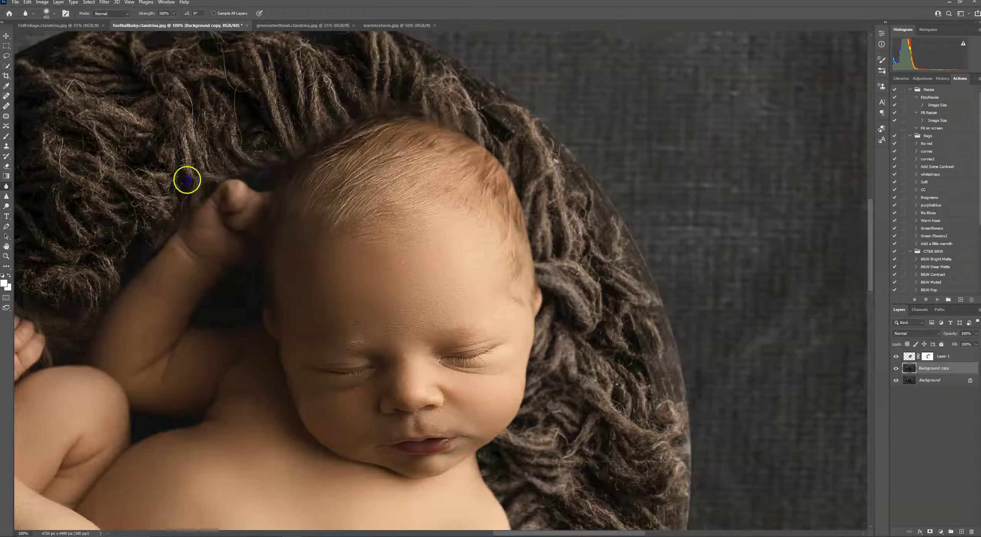
drag(176, 313, 362, 219)
click(106, 339)
Blur the fur on the background copy around the baby's legs, bottom and resting forearm
drag(247, 455, 302, 270)
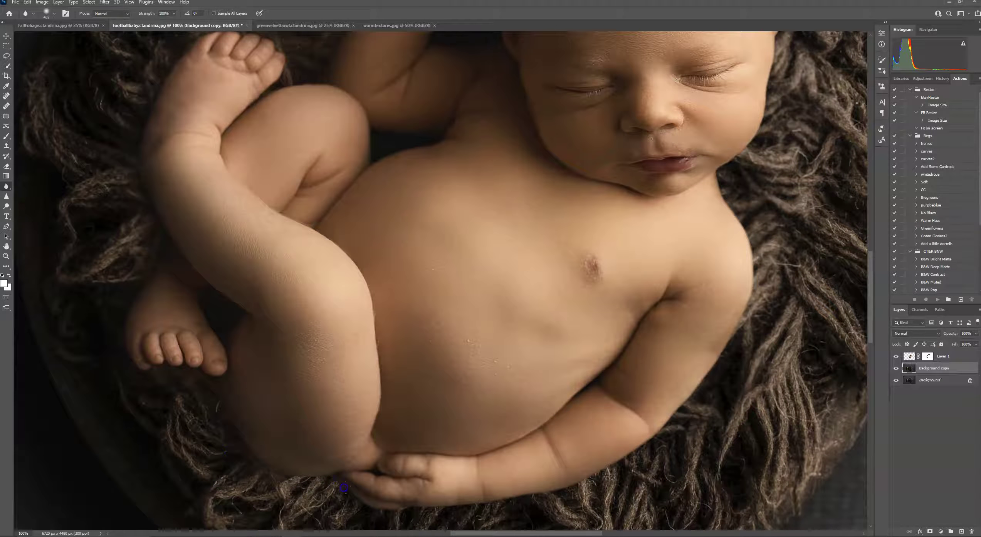
drag(421, 460, 394, 364)
click(575, 387)
click(662, 271)
mouse_move(430, 399)
mouse_down()
mouse_move(280, 397)
mouse_move(574, 376)
mouse_move(698, 270)
mouse_up()
drag(770, 197, 626, 341)
key(ctrl+0)
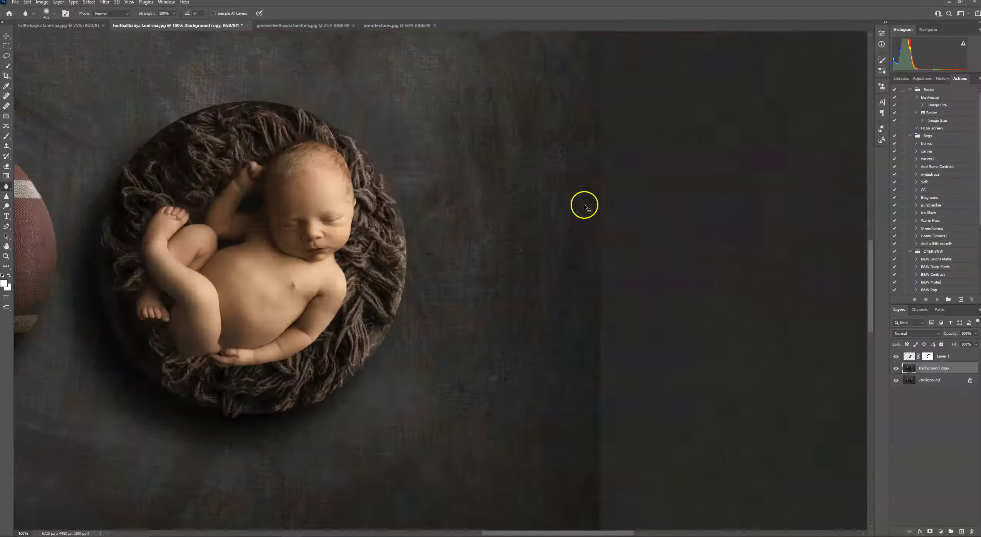
Add an empty layer above the masked baby layer and merge the two into one layer
click(962, 357)
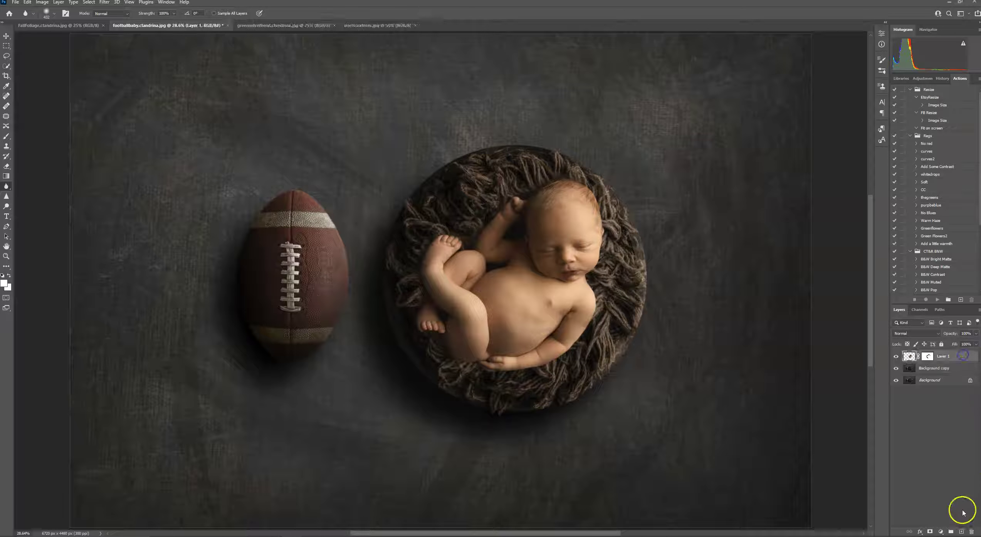
click(961, 531)
shift+click(953, 372)
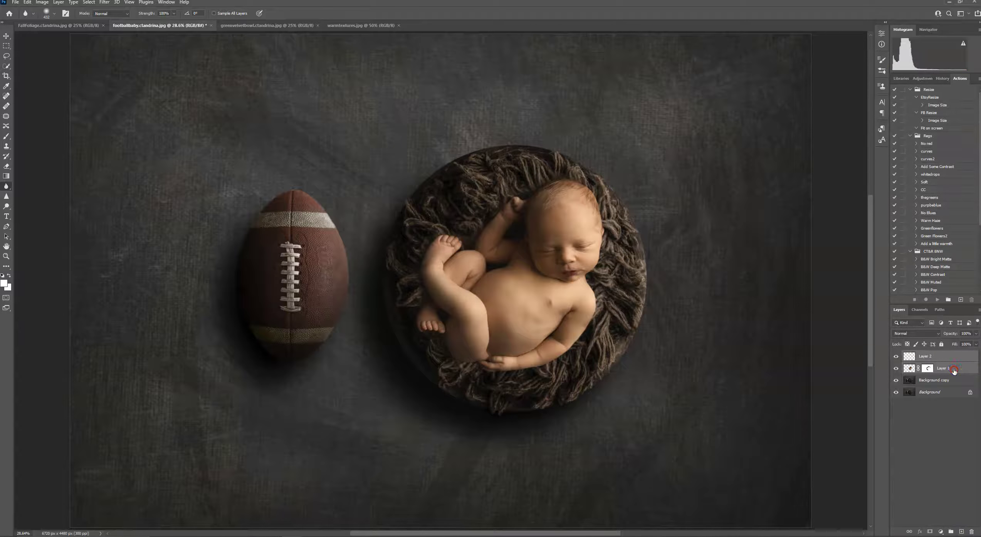
right_click(953, 370)
click(922, 272)
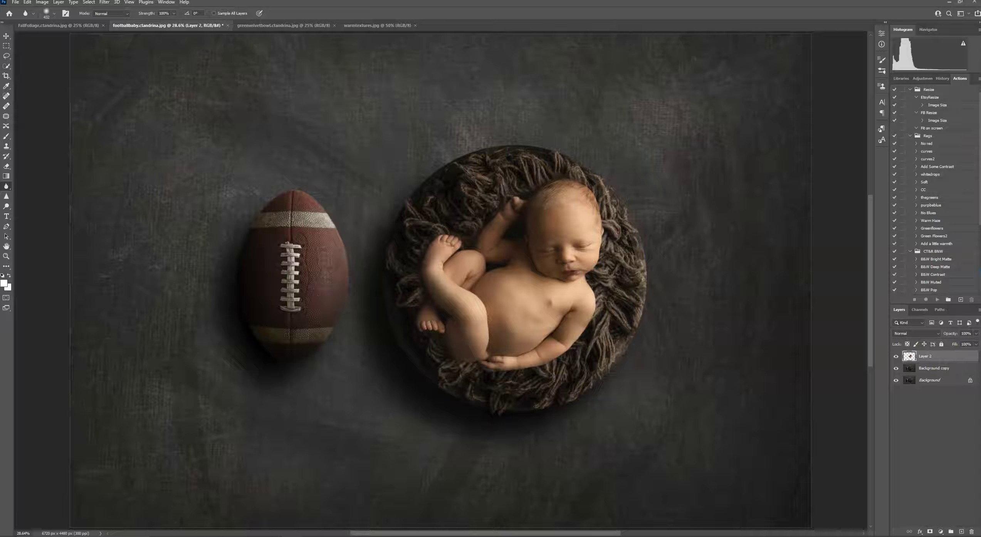
Add a Drop Shadow effect to the merged baby layer and tilt its light angle towards the upper right
click(920, 531)
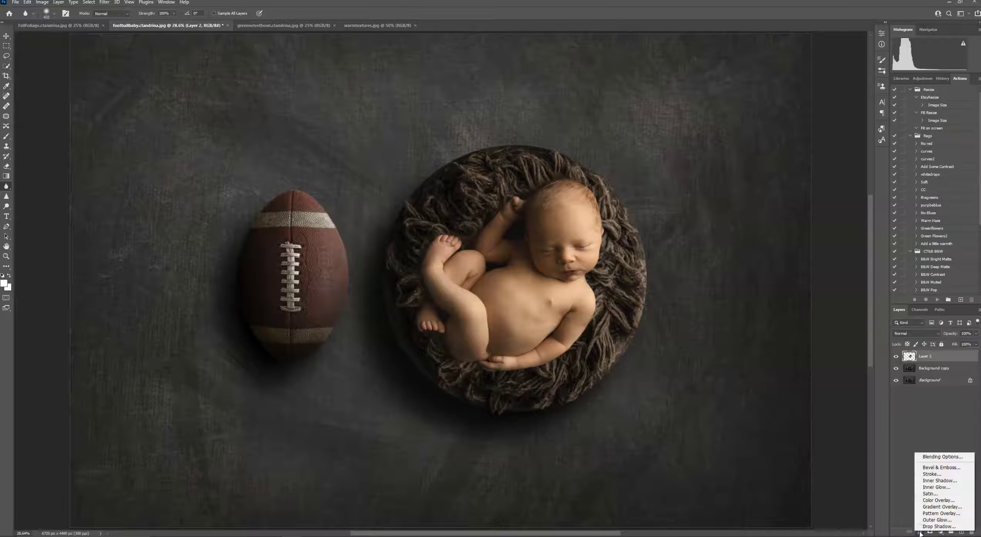
click(926, 527)
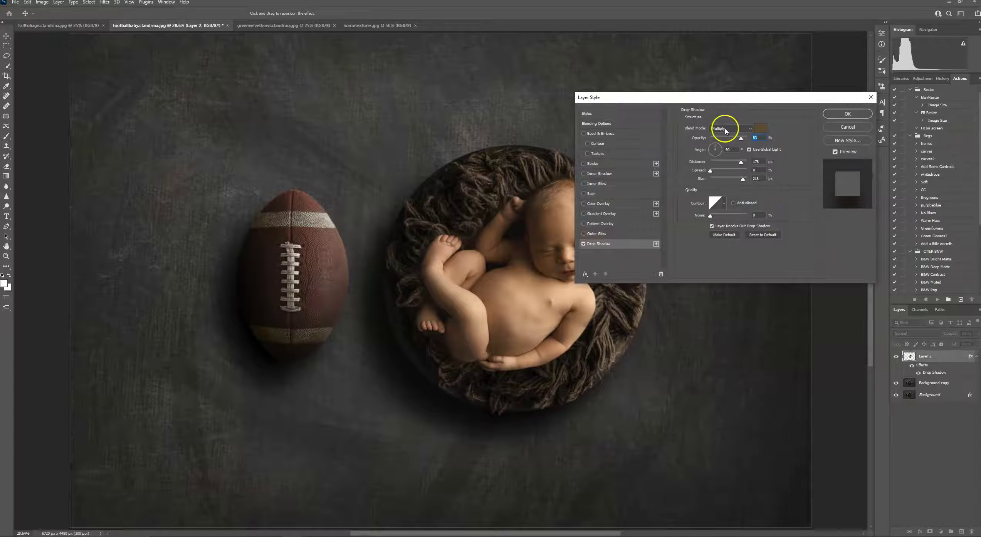
drag(739, 98, 800, 263)
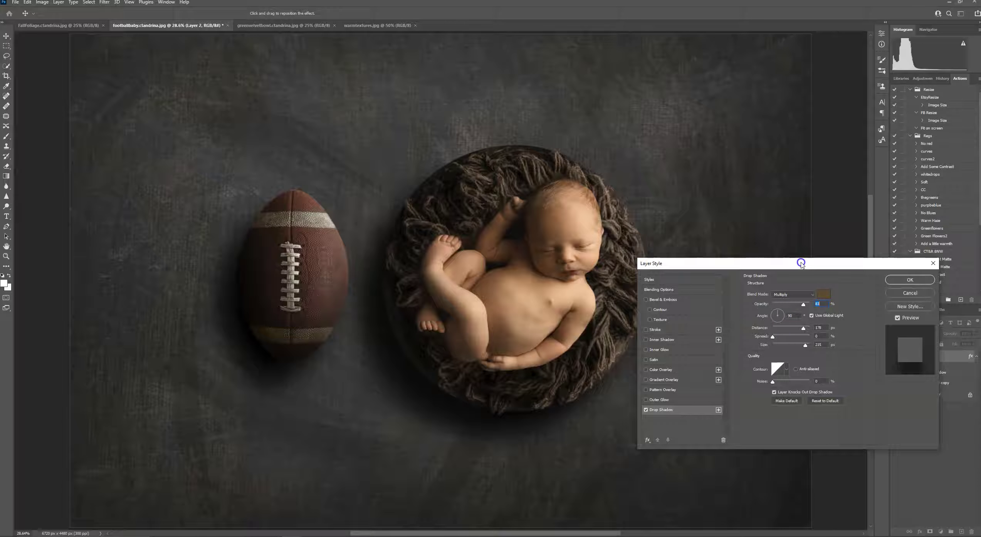
click(782, 313)
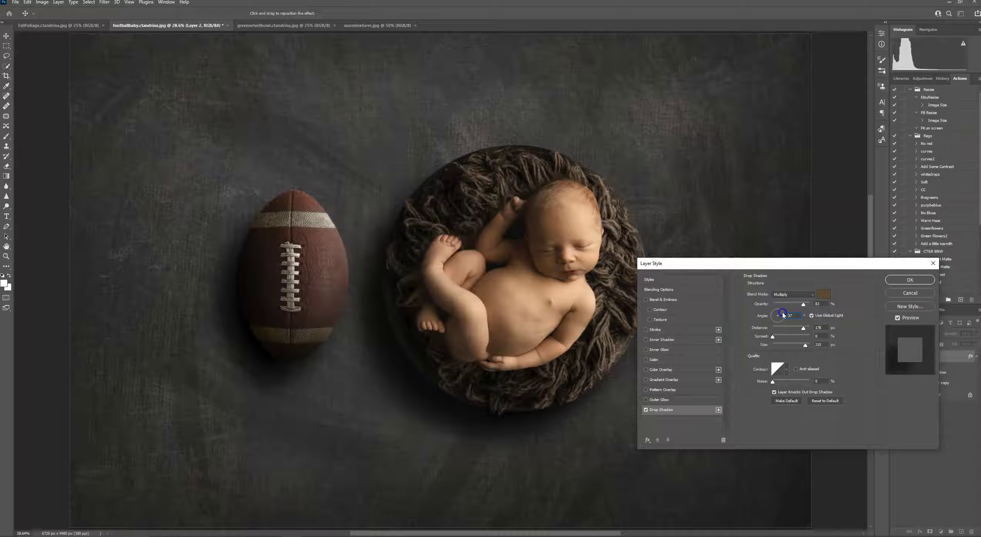
drag(782, 315, 784, 315)
Change the drop shadow's colour to a very dark, nearly black brown
click(823, 296)
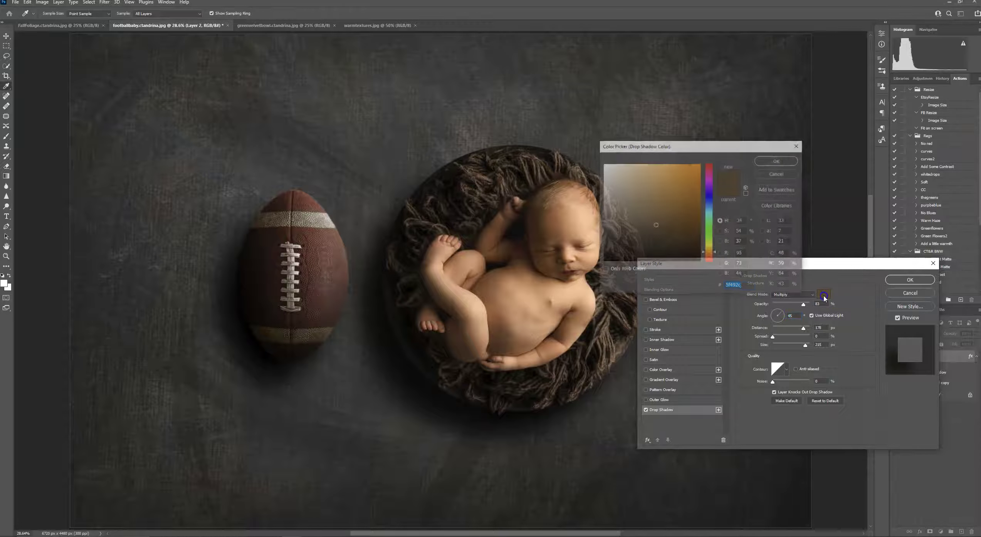
click(656, 241)
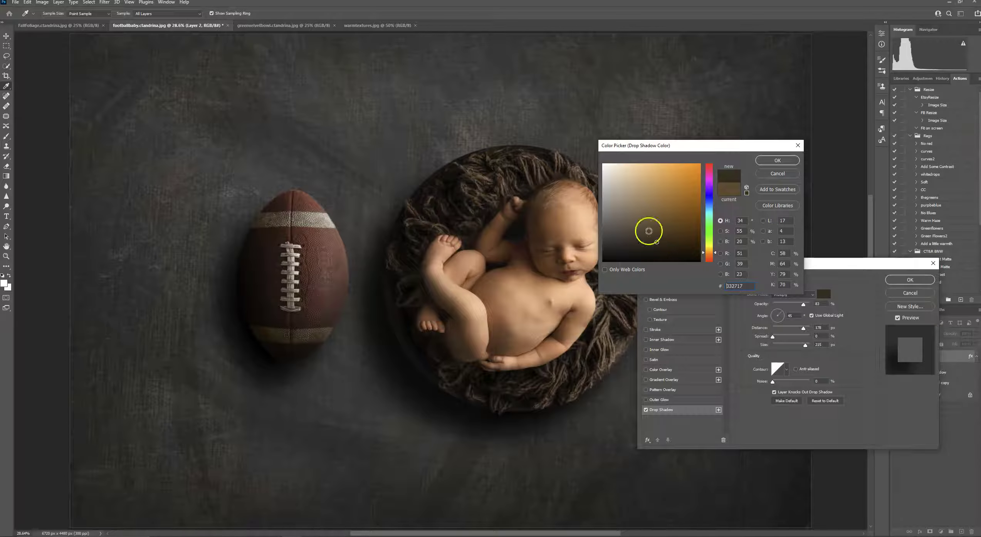
click(659, 250)
drag(661, 249, 660, 254)
click(765, 161)
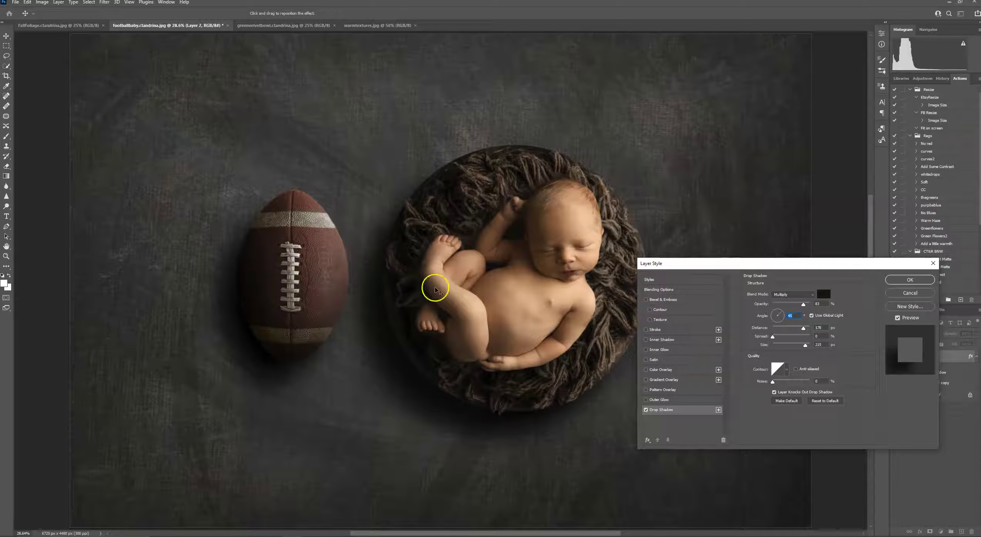
Raise the drop shadow's opacity to 100%, increase its distance and size, and apply the layer style
drag(803, 305, 799, 304)
click(821, 304)
drag(803, 328, 805, 330)
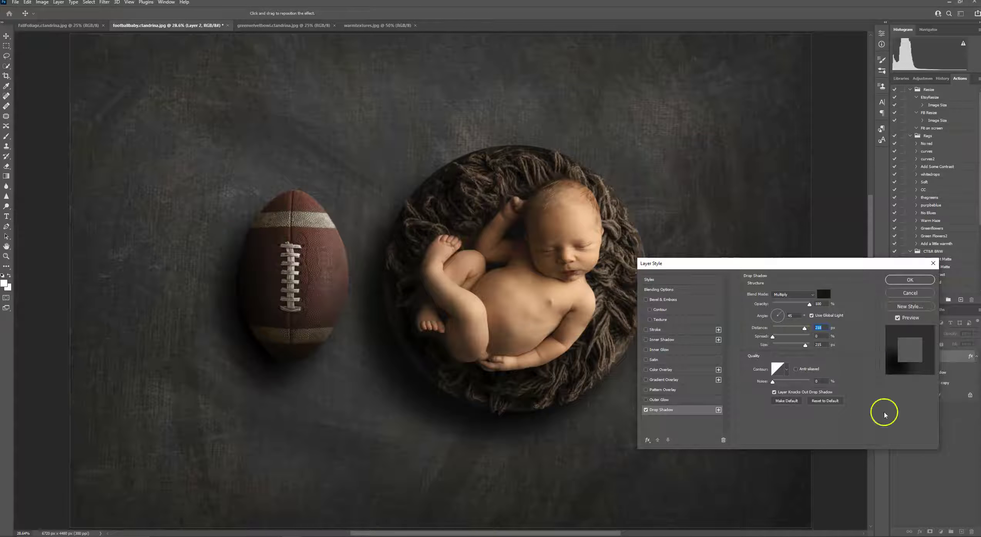
drag(800, 305, 808, 346)
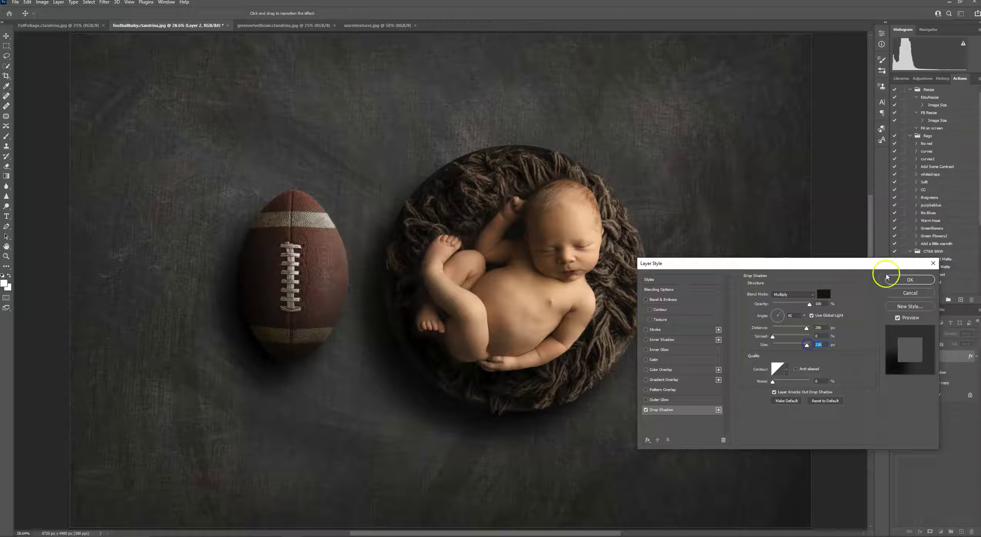
click(910, 280)
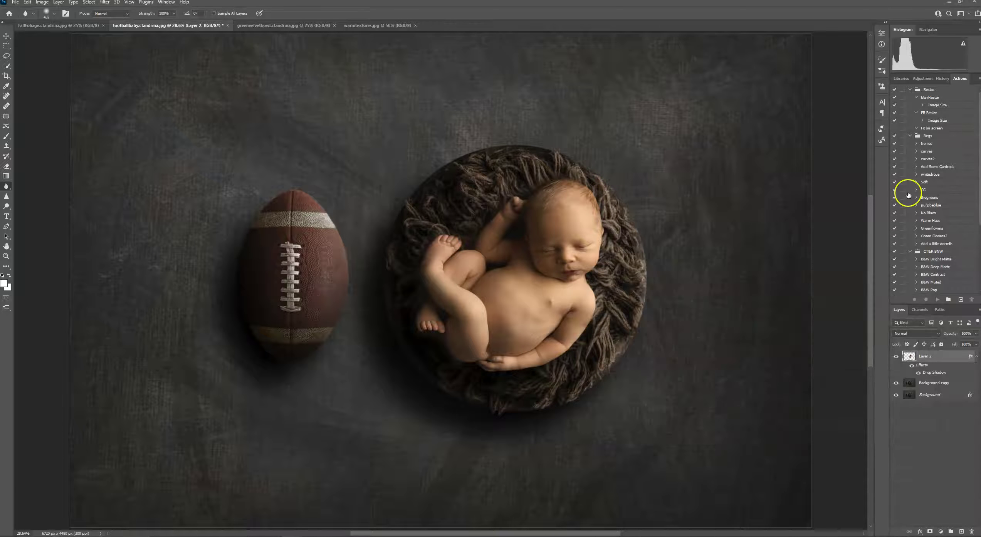
Add an empty layer directly above the background copy and set its blend mode to Multiply
click(942, 383)
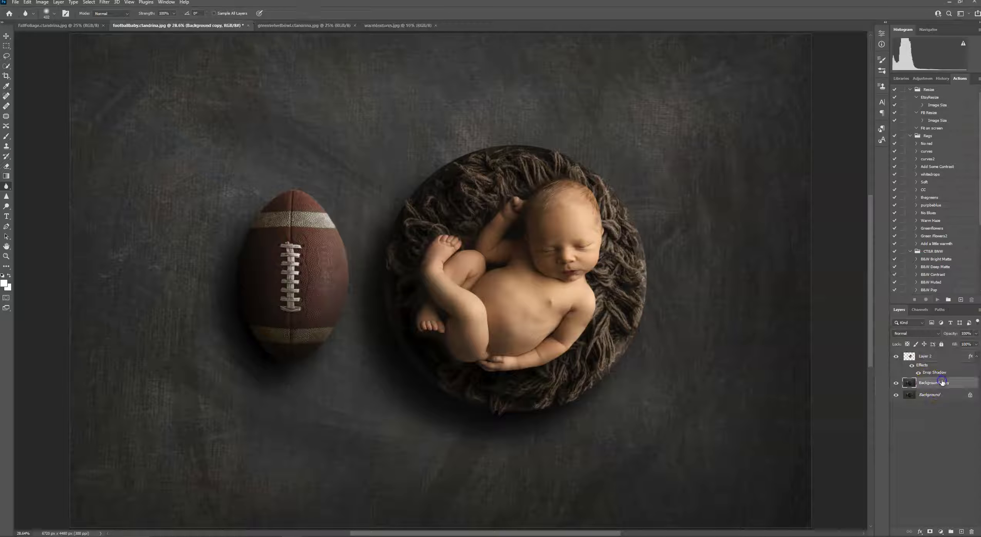
click(973, 505)
click(961, 532)
click(906, 333)
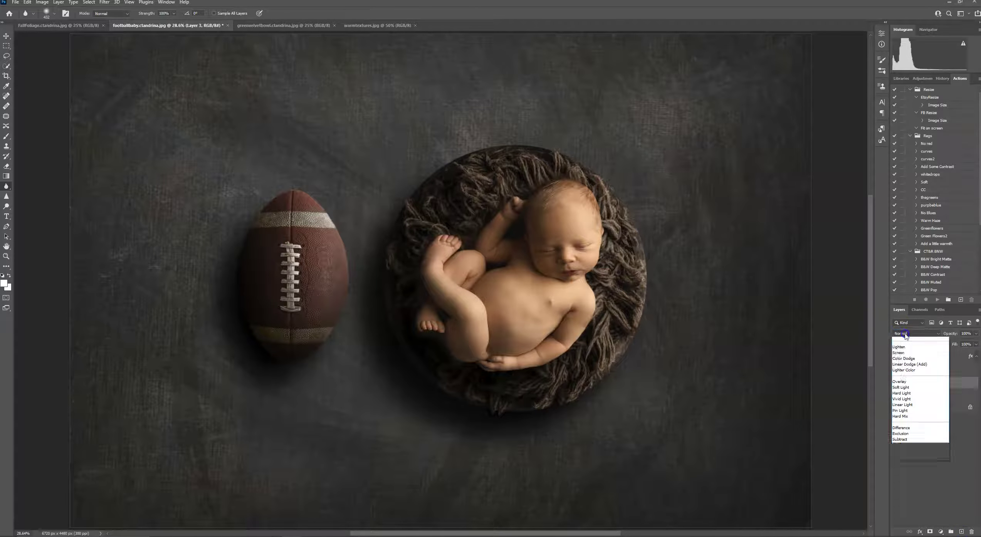
click(910, 363)
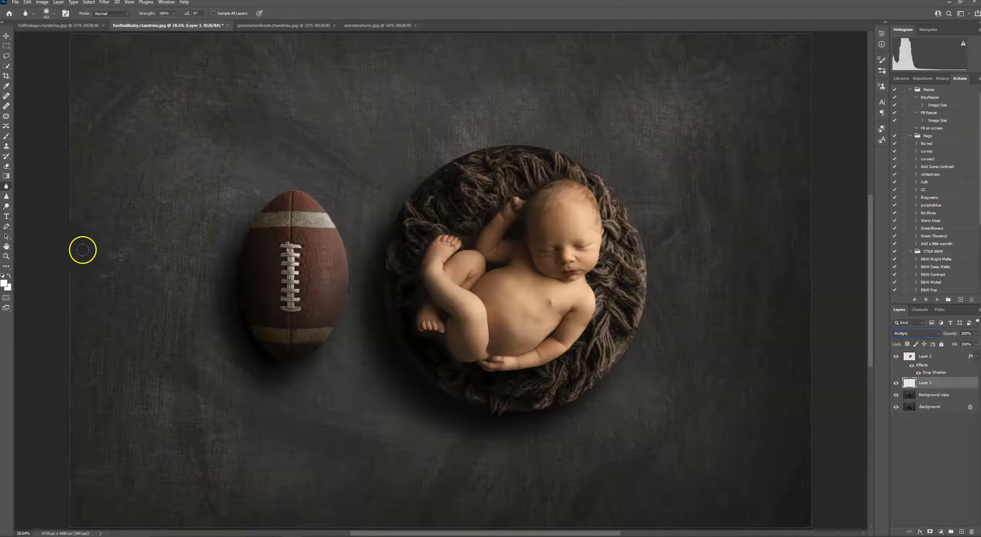
Set up a black Soft Round brush of about 385 px with 0% hardness and 10% opacity
click(4, 135)
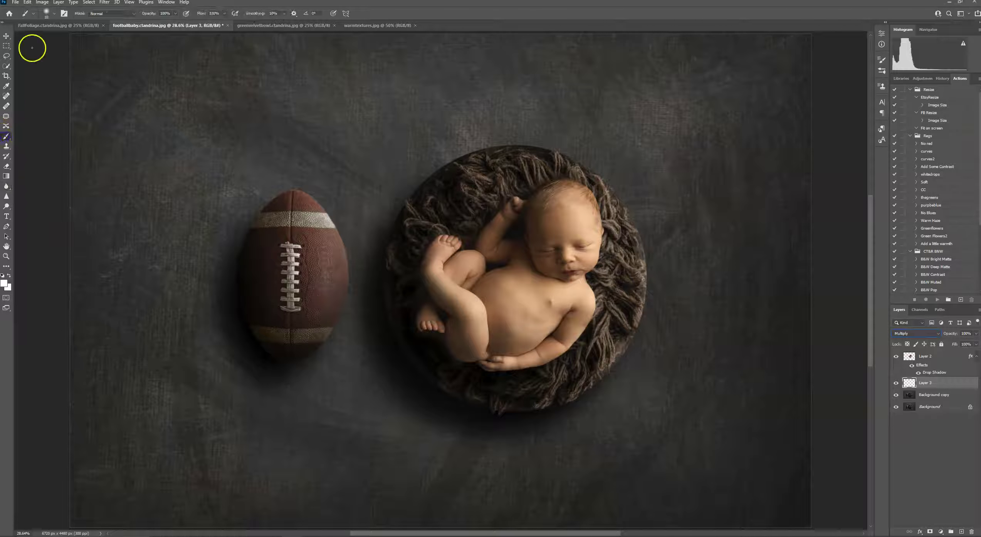
click(48, 13)
click(69, 36)
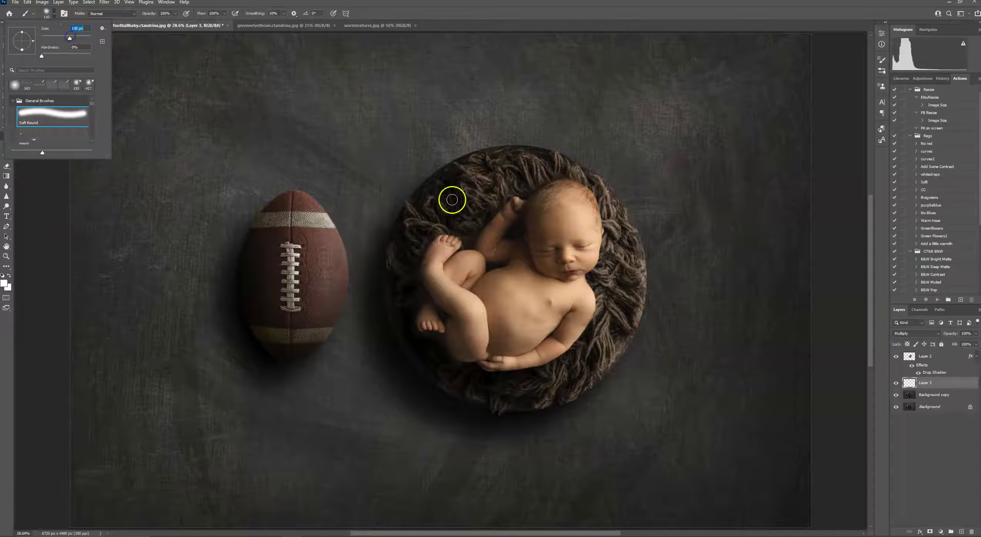
alt+click(456, 196)
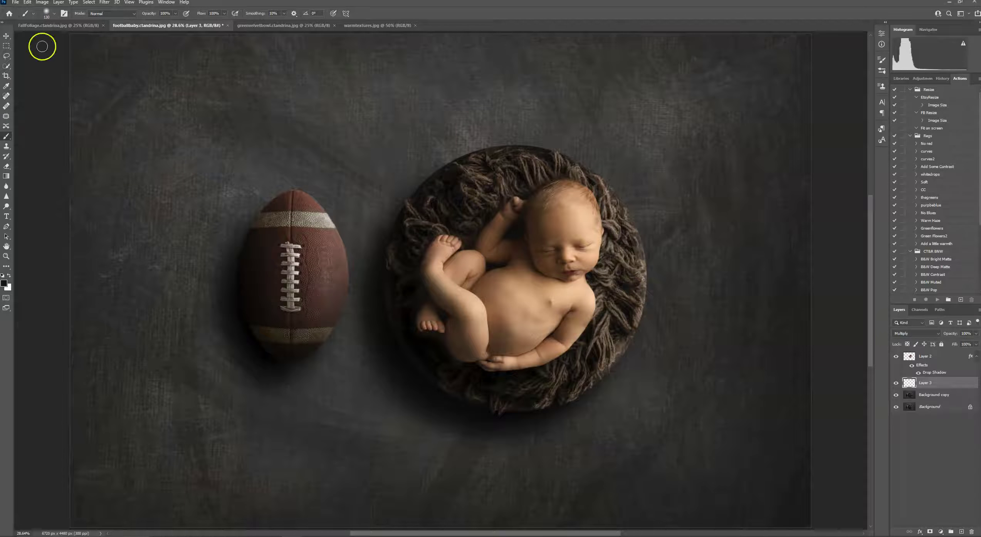
click(53, 14)
click(83, 38)
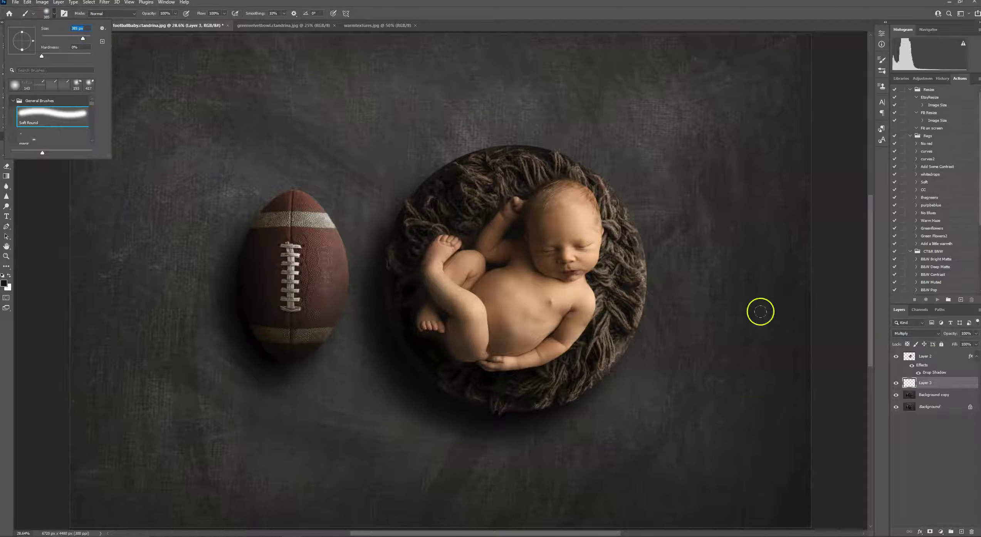
click(171, 14)
text(10)
key(Return)
Paint soft shadows on the Multiply layer beneath the baby's lower arm, hands and legs and beside the feet and raised arm
drag(558, 360, 526, 374)
drag(550, 345, 487, 364)
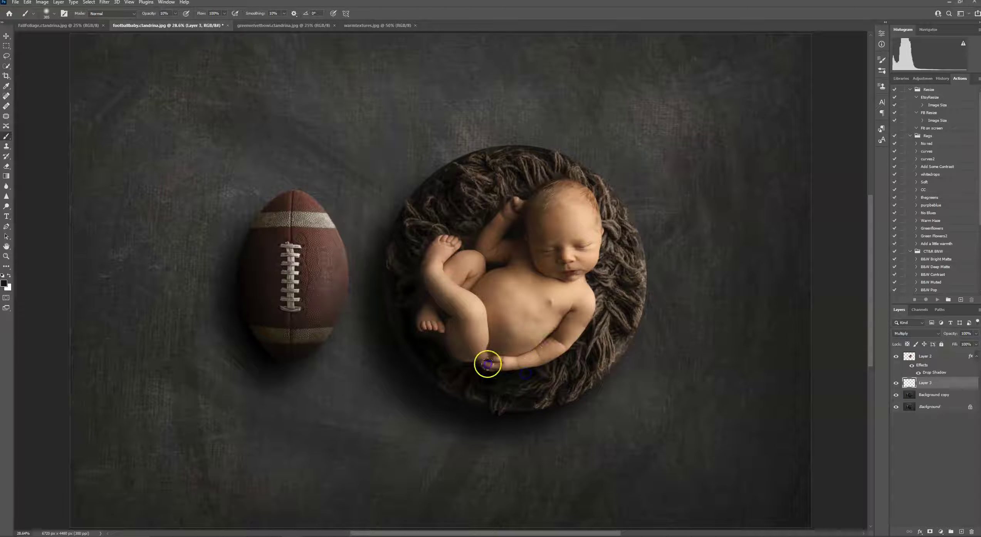
drag(433, 337, 412, 296)
drag(443, 257, 473, 256)
mouse_move(497, 221)
mouse_down()
mouse_move(495, 242)
mouse_move(476, 258)
mouse_up()
click(896, 384)
click(539, 364)
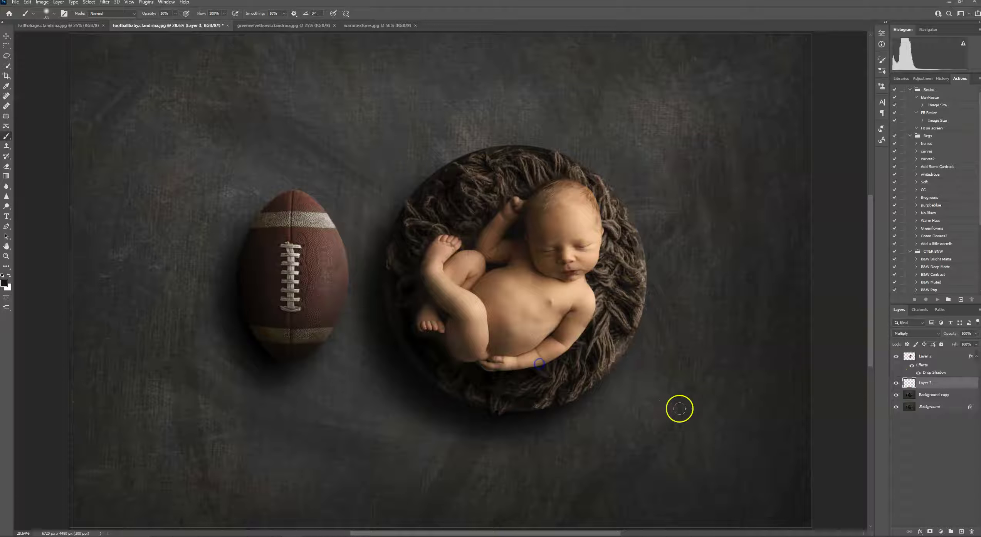
Add a layer mask to the Multiply shadow layer and mask the shadow near the lower elbow with the brush at 100% opacity
click(930, 531)
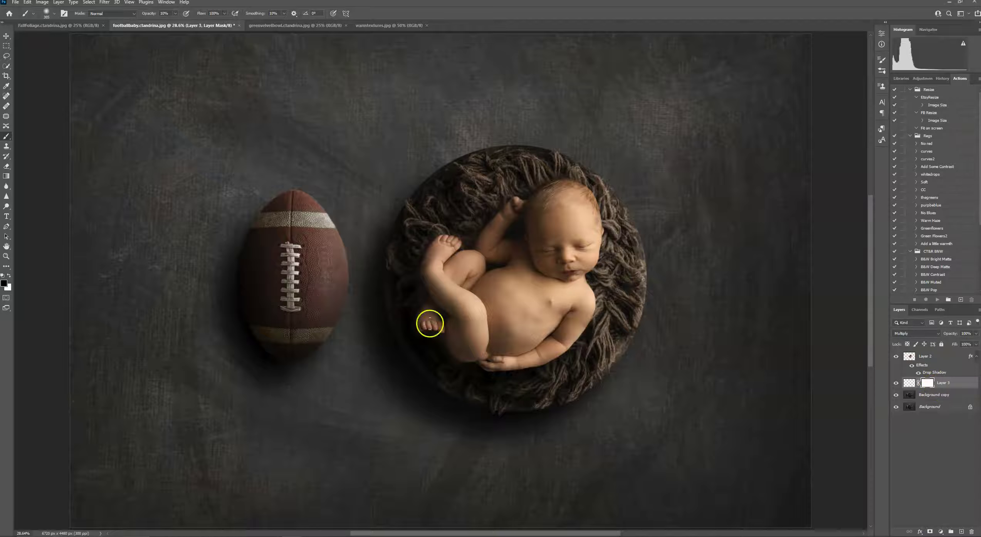
click(175, 14)
drag(177, 18, 241, 22)
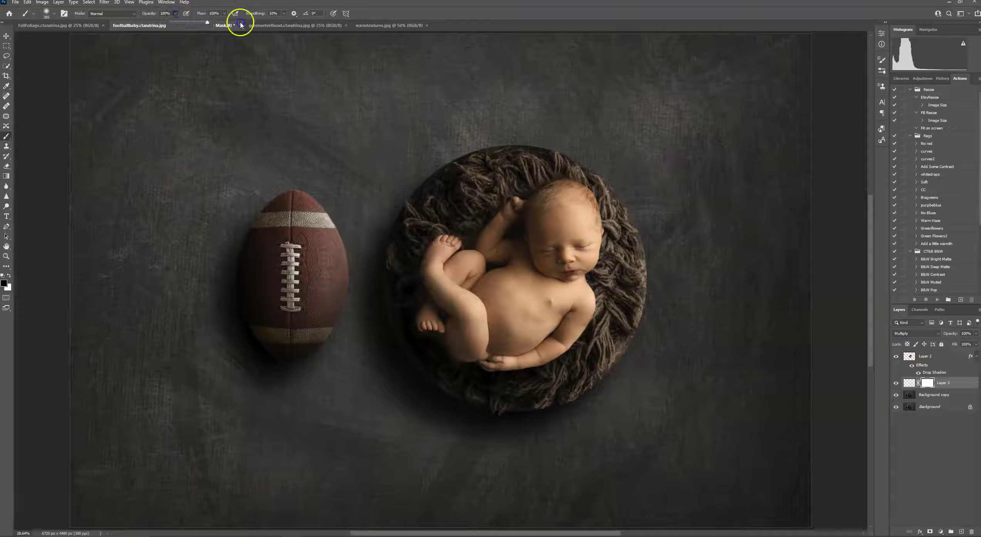
click(562, 365)
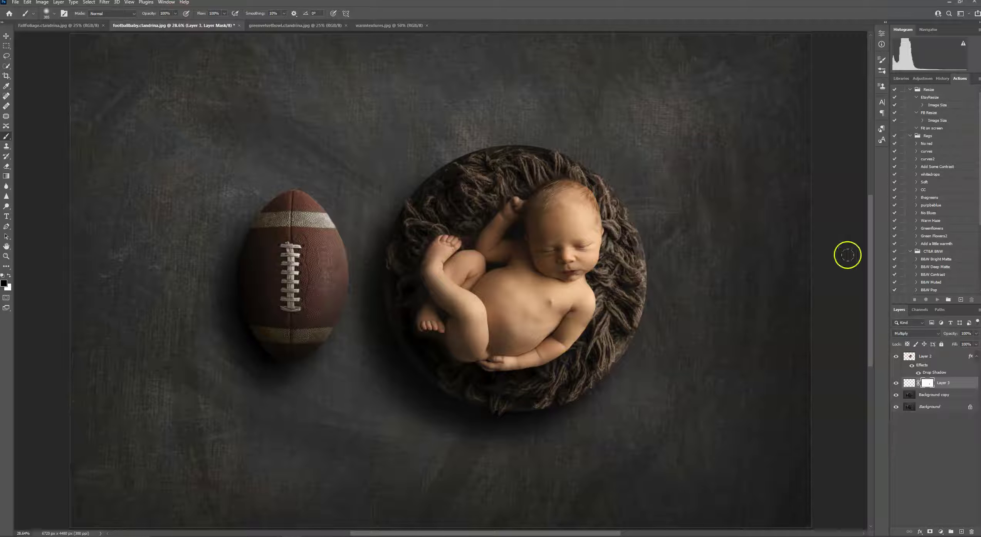
Add a layer mask to the baby layer and mask out the leftover edge beside the lower leg and foot with a smaller brush
click(924, 356)
click(930, 531)
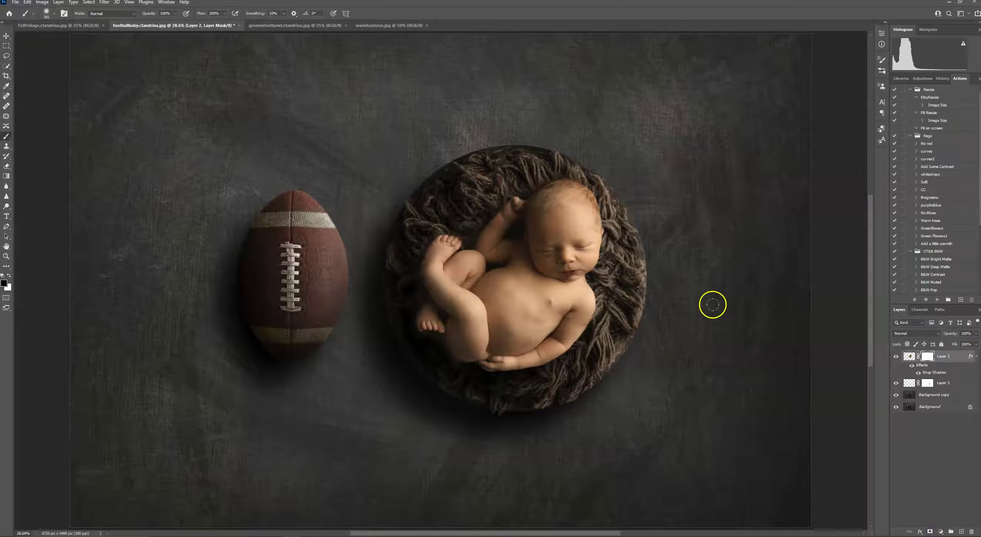
key(ctrl+plus)
key(ctrl+plus)
key(ctrl+plus)
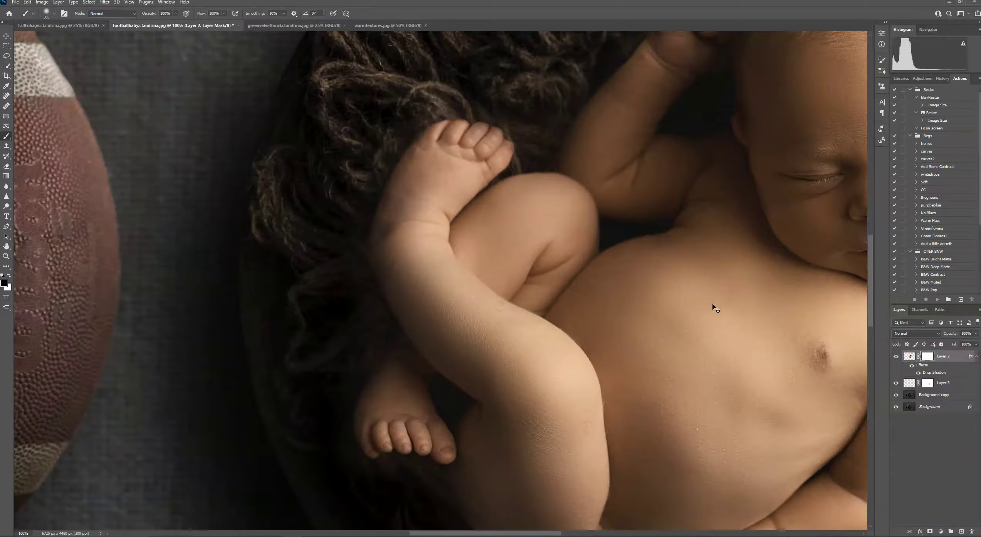
click(54, 14)
click(70, 38)
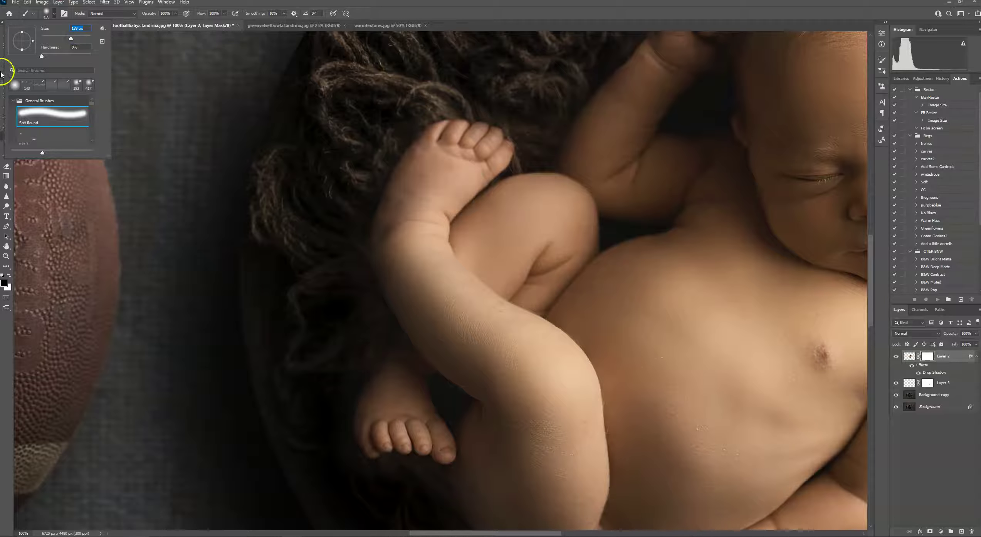
click(62, 37)
click(367, 344)
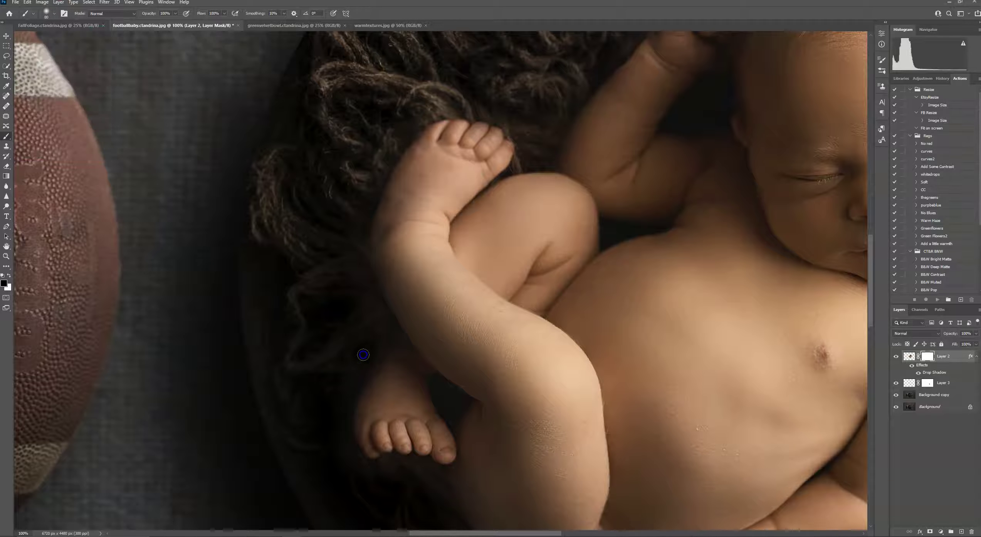
click(372, 350)
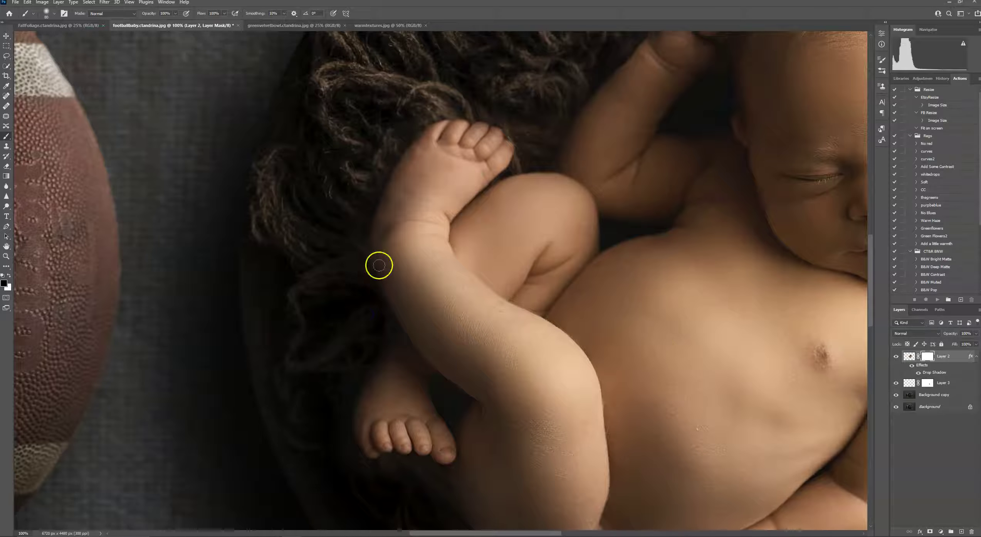
Mask out the leftover fur edges beneath the lower toes and around the baby's bottom on the baby layer
drag(570, 410, 553, 223)
click(413, 293)
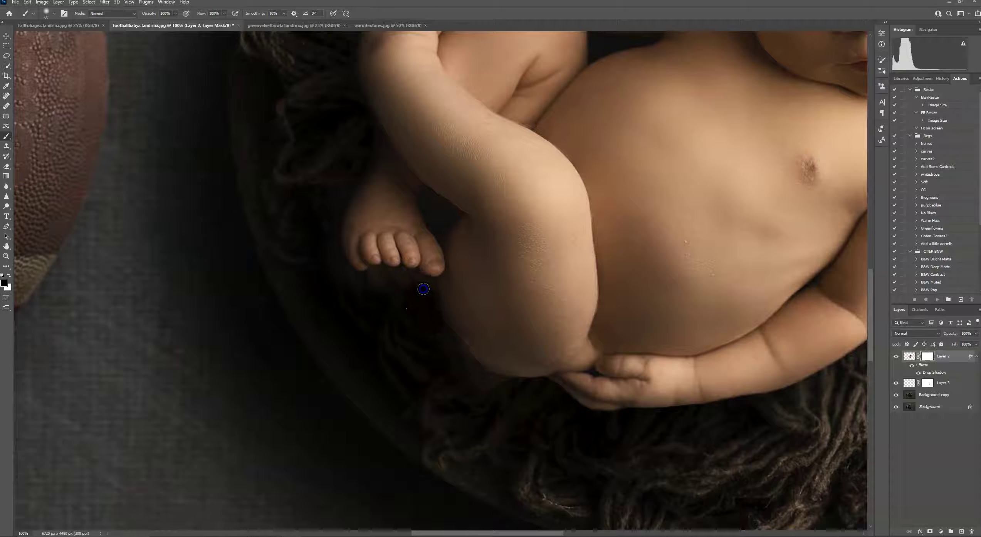
click(403, 301)
click(461, 370)
click(488, 387)
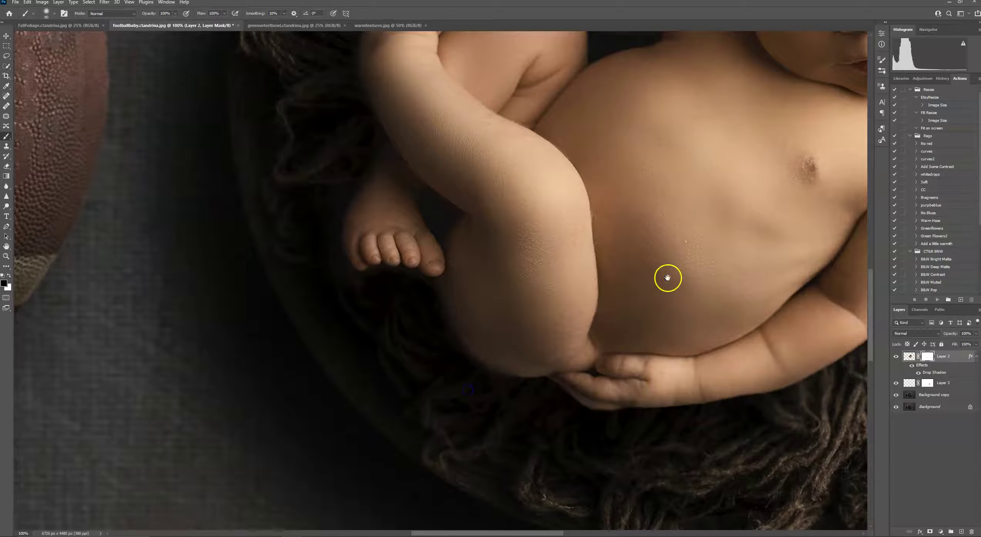
drag(668, 278, 521, 401)
click(292, 415)
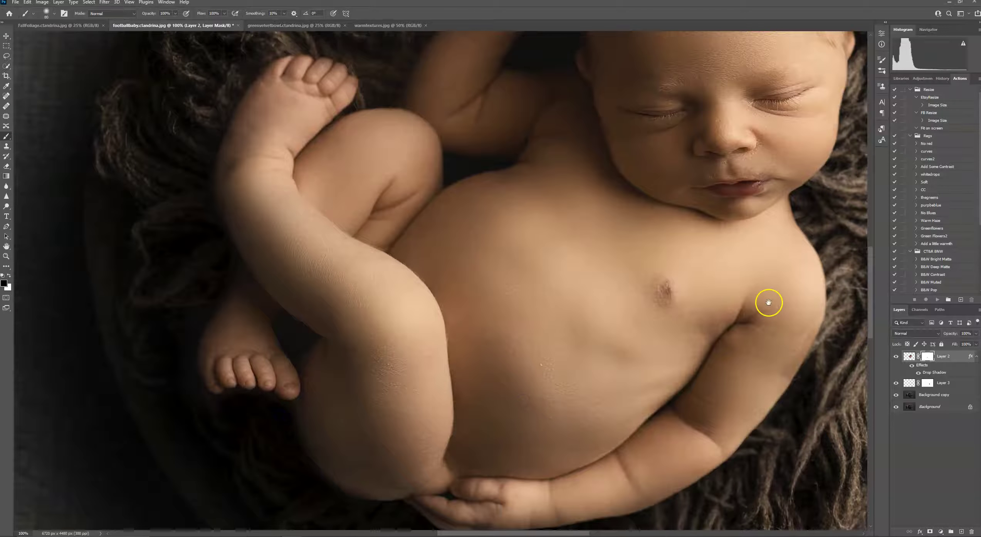
drag(769, 300, 574, 352)
Mask the baby layer's edge around the upper foot's toes and towards the raised arm with a smaller brush
key(ctrl+0)
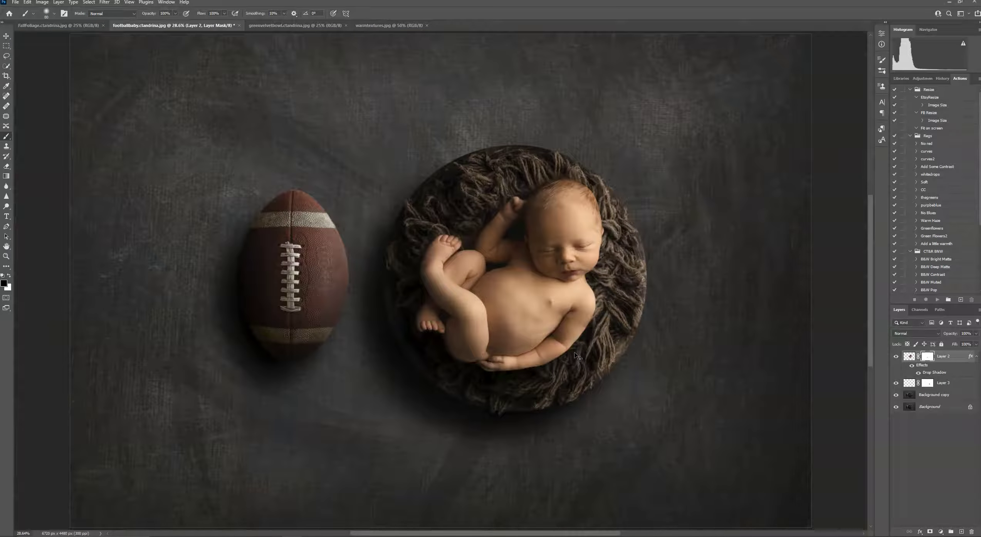
key(ctrl+1)
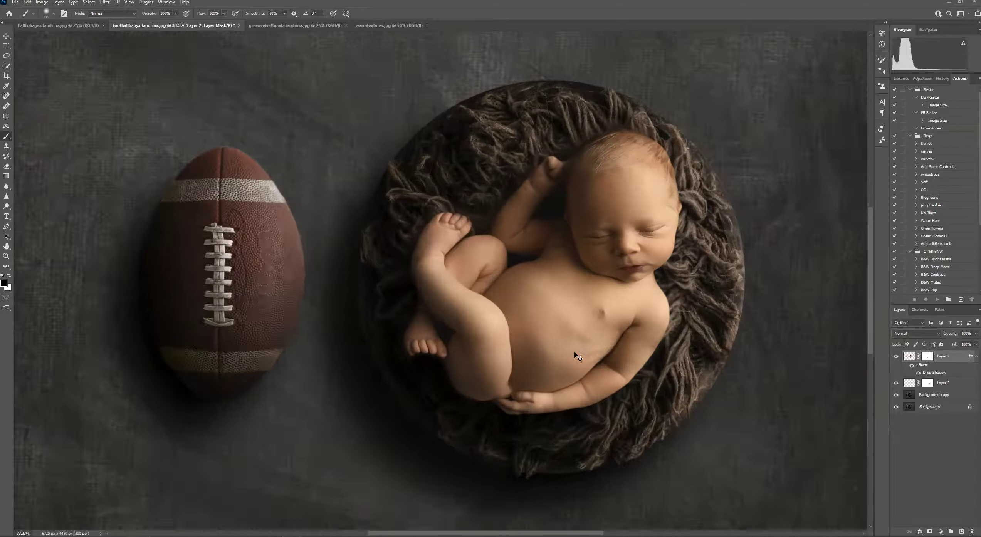
drag(532, 144, 536, 144)
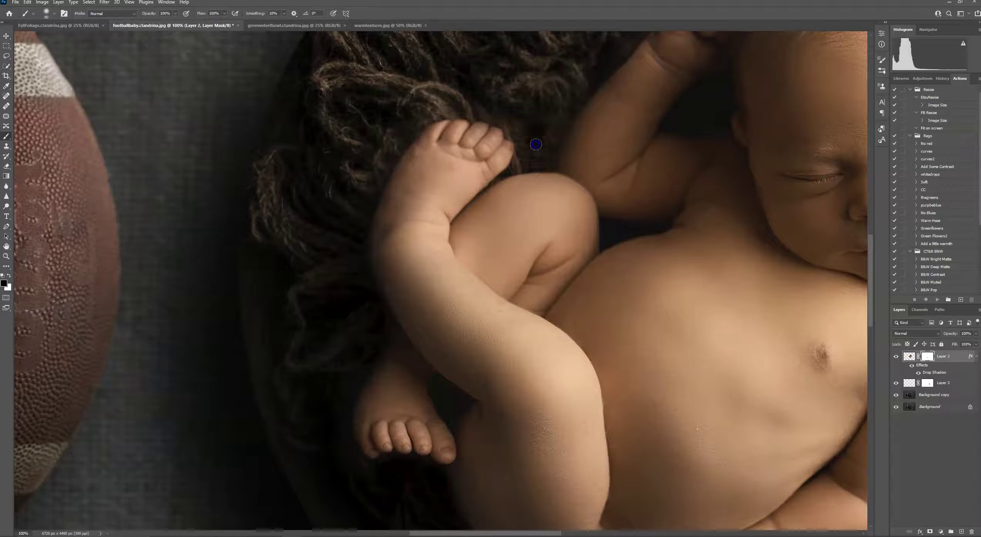
click(54, 13)
click(52, 38)
click(514, 122)
drag(511, 132, 494, 117)
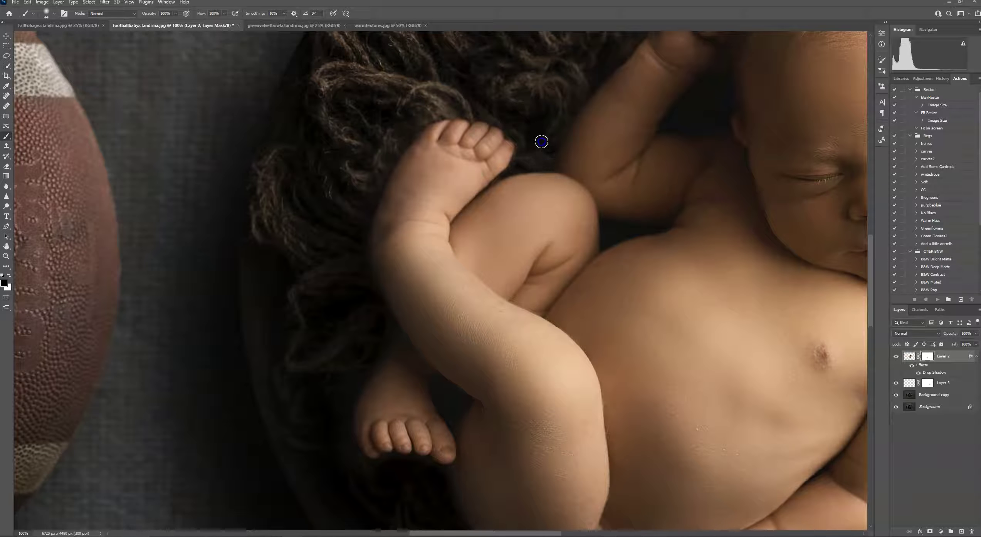
Mask the baby layer's edge beside the raised hand and wrist to blend it into the fur
key(ctrl+0)
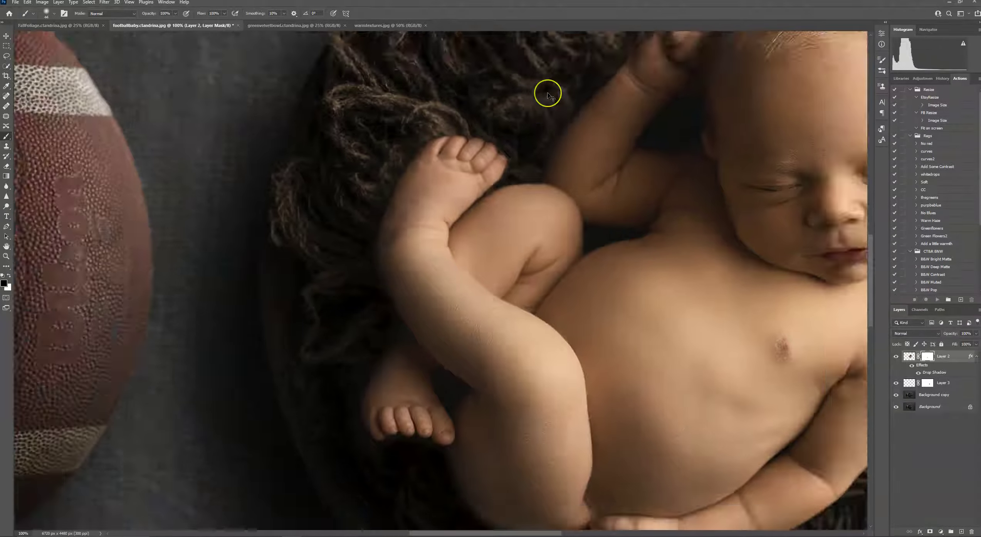
key(ctrl+minus)
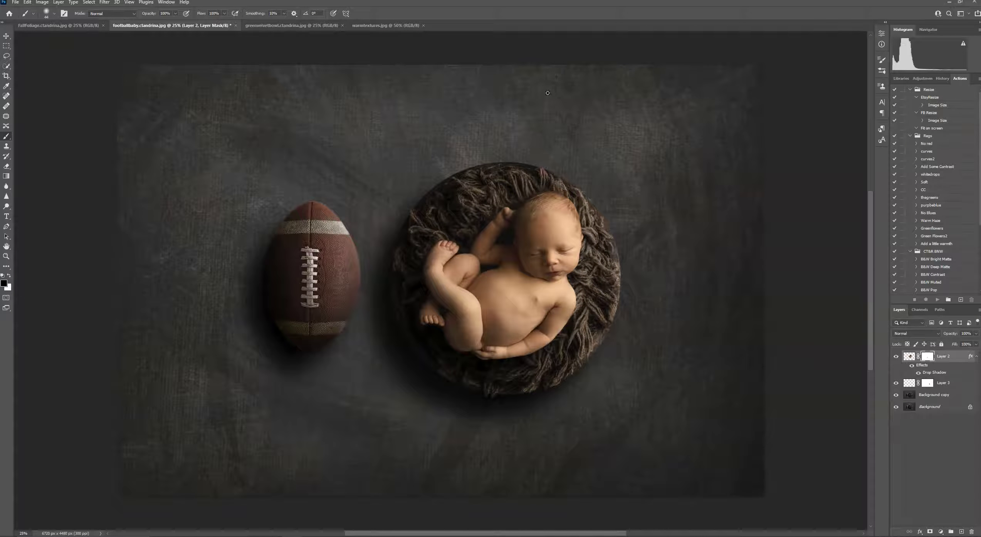
scroll(490, 208, up, 3)
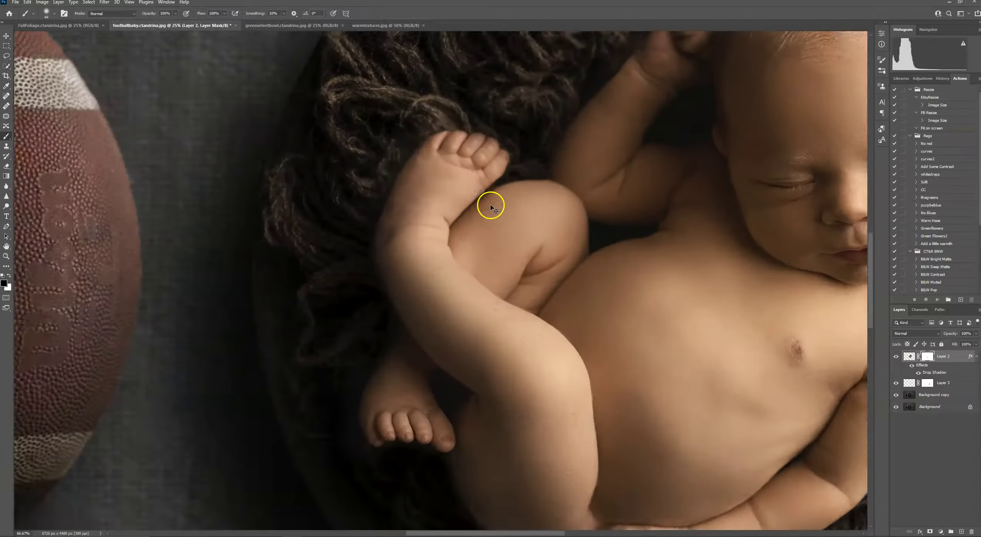
drag(514, 192, 371, 380)
click(517, 183)
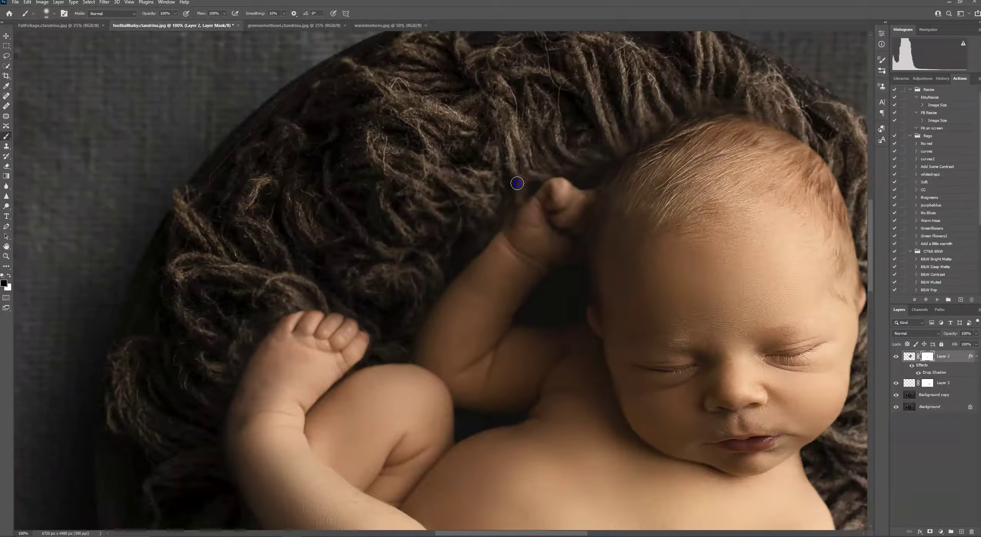
Paint a soft shadow beside the raised arm on the Multiply layer with a black brush of about 123 px at 10% opacity
click(910, 385)
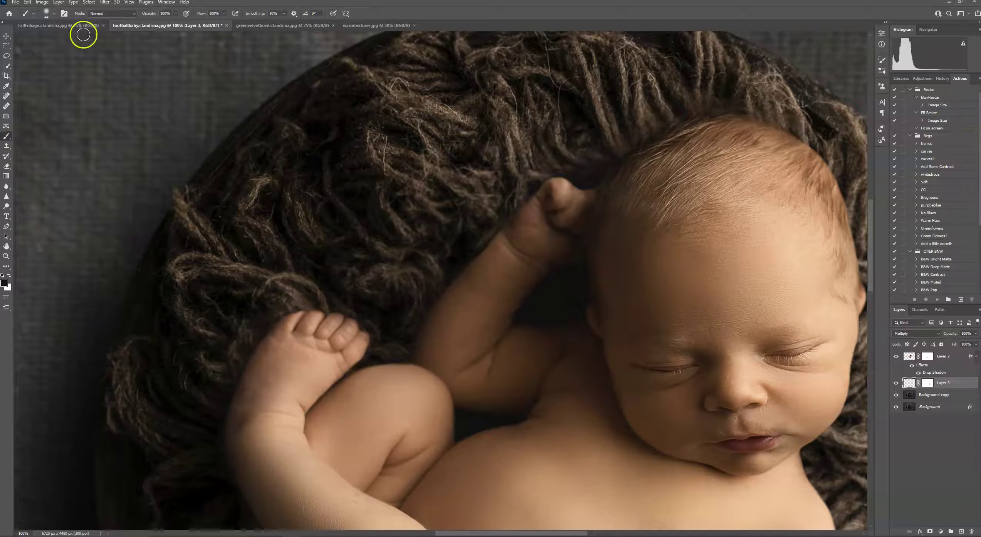
click(49, 13)
click(70, 37)
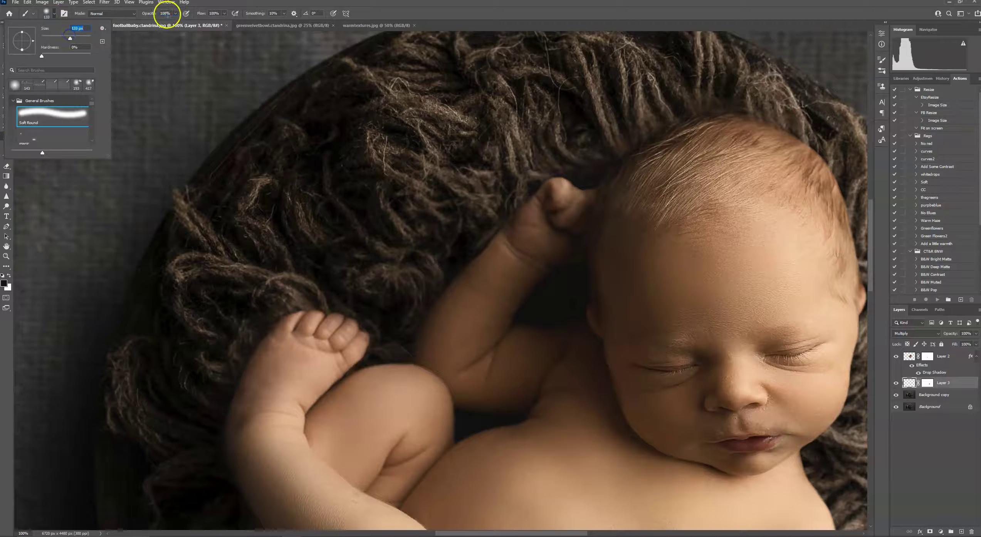
click(144, 14)
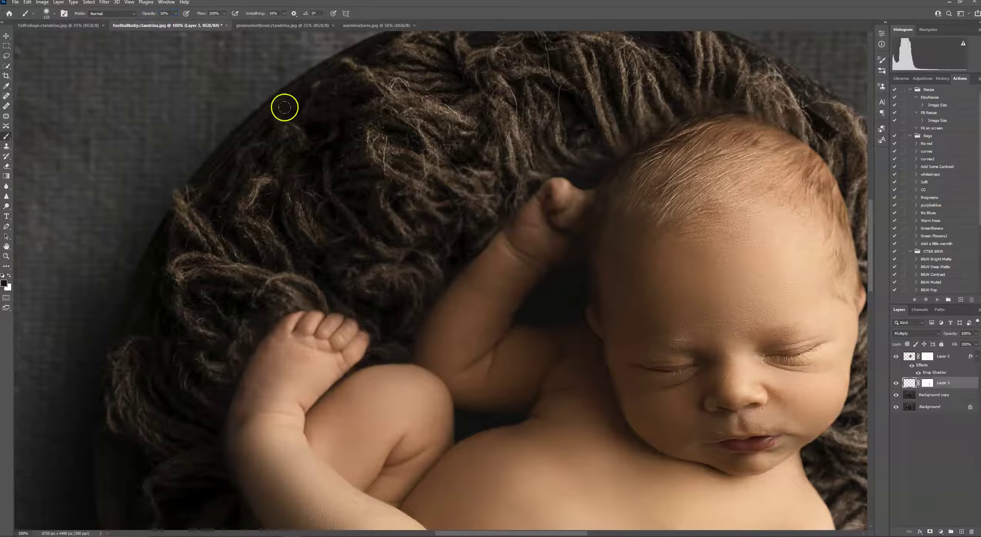
mouse_move(497, 230)
mouse_down()
mouse_move(521, 214)
mouse_move(486, 237)
mouse_up()
drag(658, 300, 855, 250)
key(ctrl+minus)
key(ctrl+minus)
key(ctrl+minus)
key(ctrl+minus)
key(ctrl+minus)
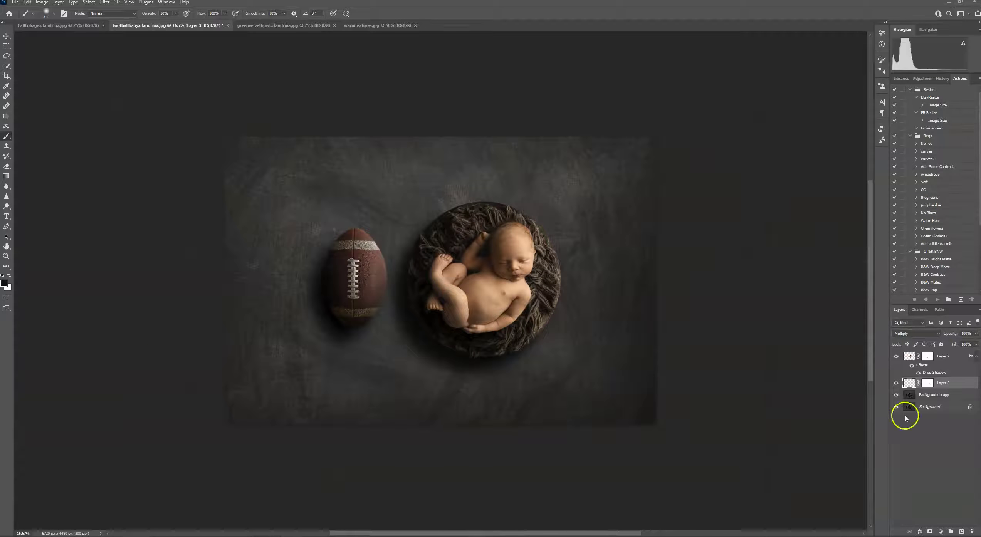
Try merging with the baby and Multiply shadow layers selected, and undo the merge
ctrl+click(946, 357)
right_click(946, 357)
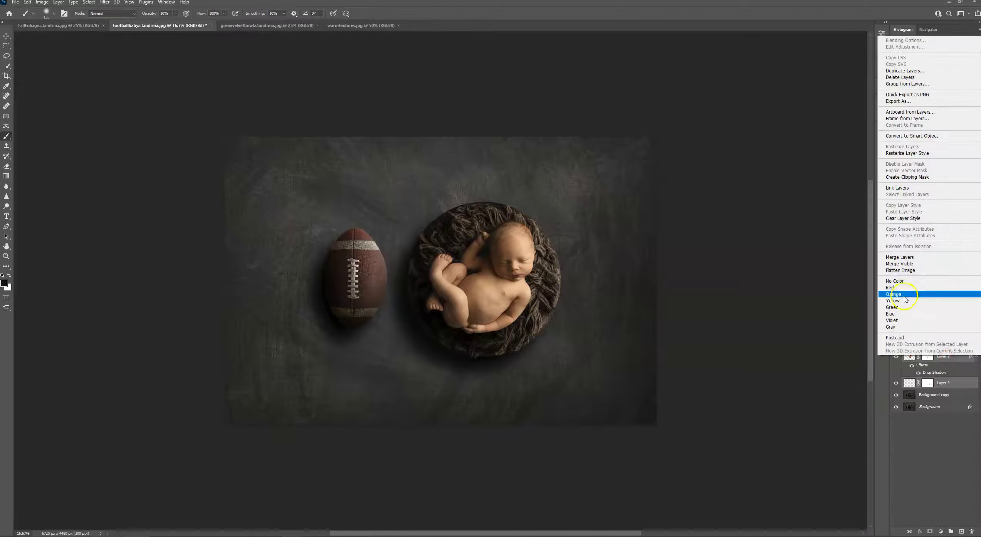
click(915, 261)
click(27, 1)
click(50, 10)
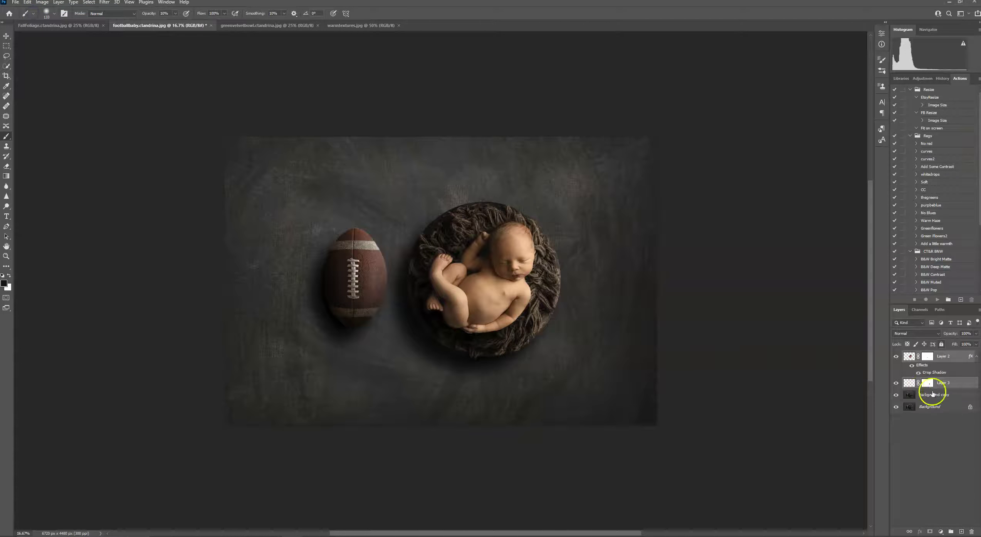
Toggle the baby layer's visibility to compare the composite with and without it
click(896, 357)
click(896, 357)
click(896, 357)
click(896, 357)
Try flattening the whole football composite into a single background layer, and undo the flattening
right_click(905, 409)
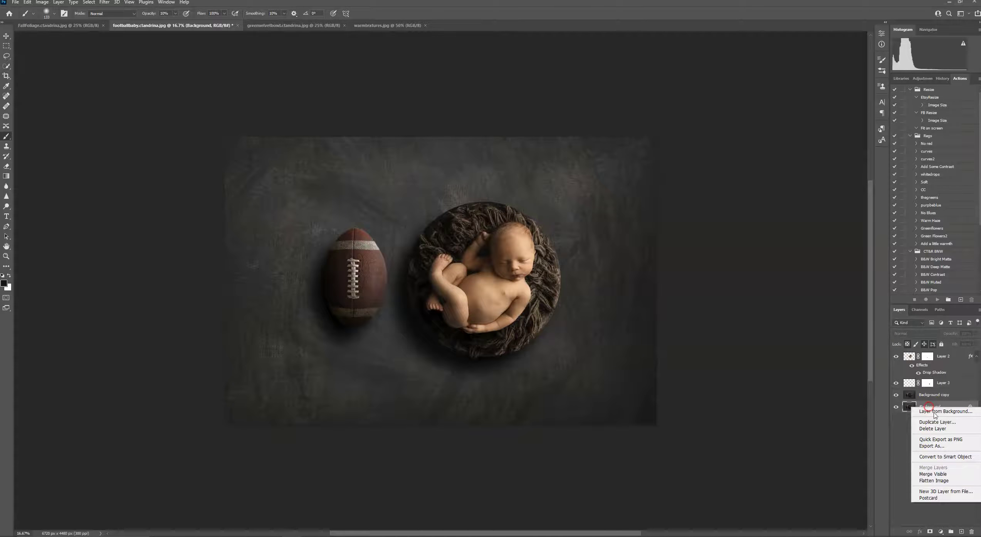
click(929, 477)
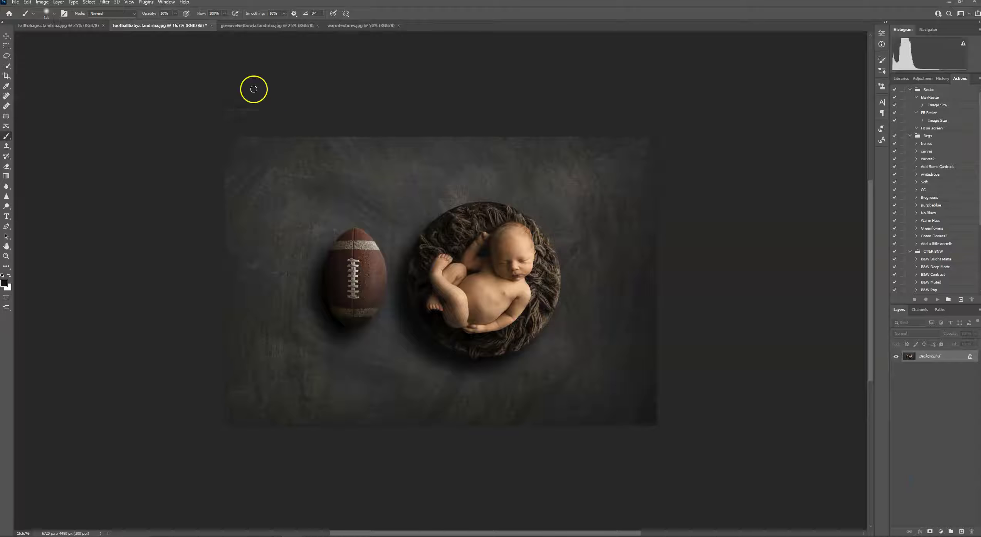
click(260, 26)
click(189, 27)
click(24, 6)
click(42, 11)
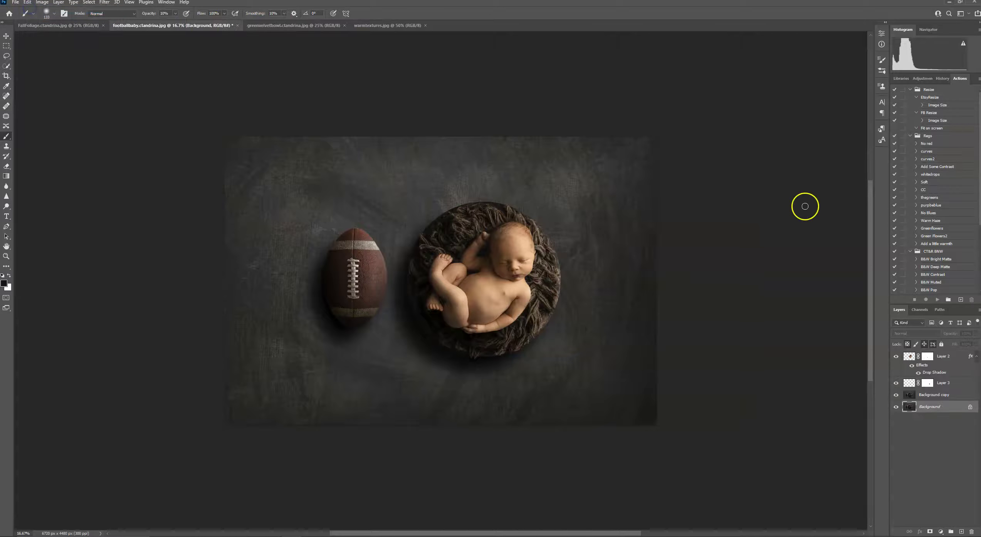
Add an empty layer directly above the masked baby layer and reselect the baby layer
click(950, 358)
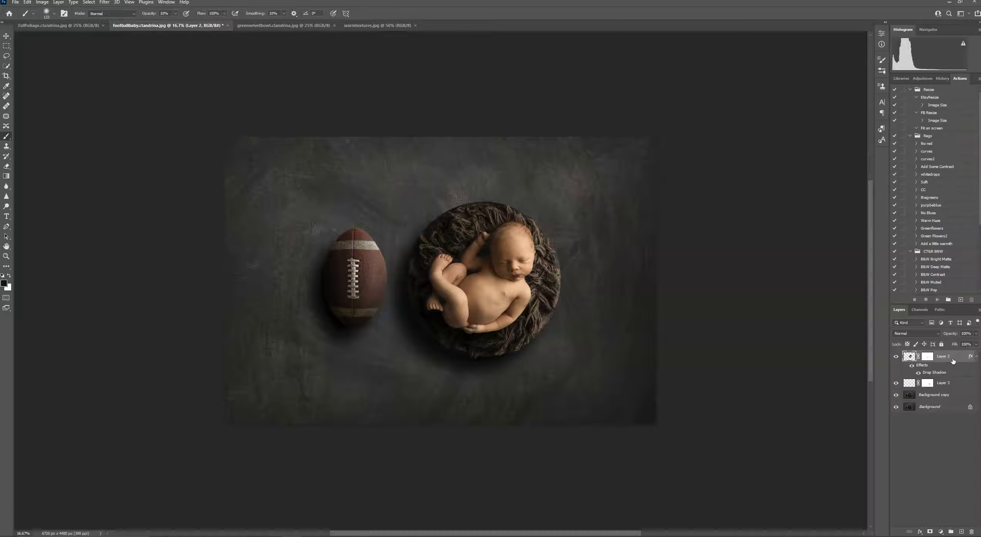
drag(950, 360, 962, 532)
click(962, 532)
ctrl+click(949, 369)
click(950, 369)
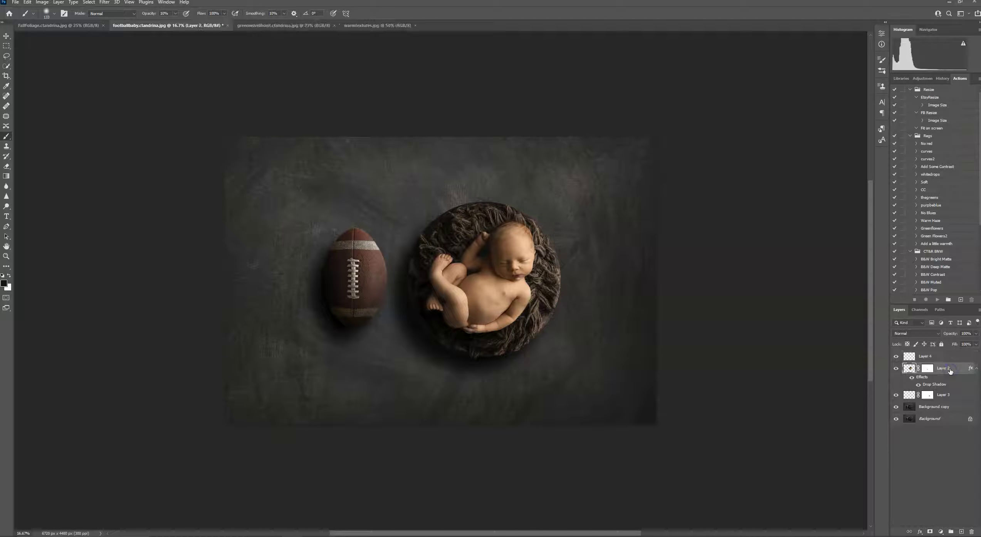
Copy the masked baby layer from the football composite and paste it into the green velvet bowl backdrop
click(27, 2)
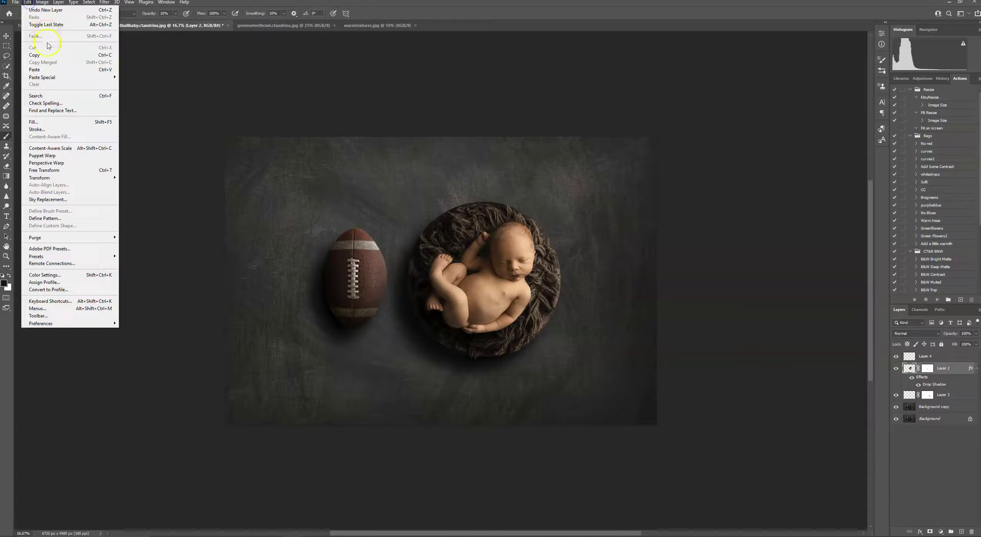
click(44, 54)
click(57, 25)
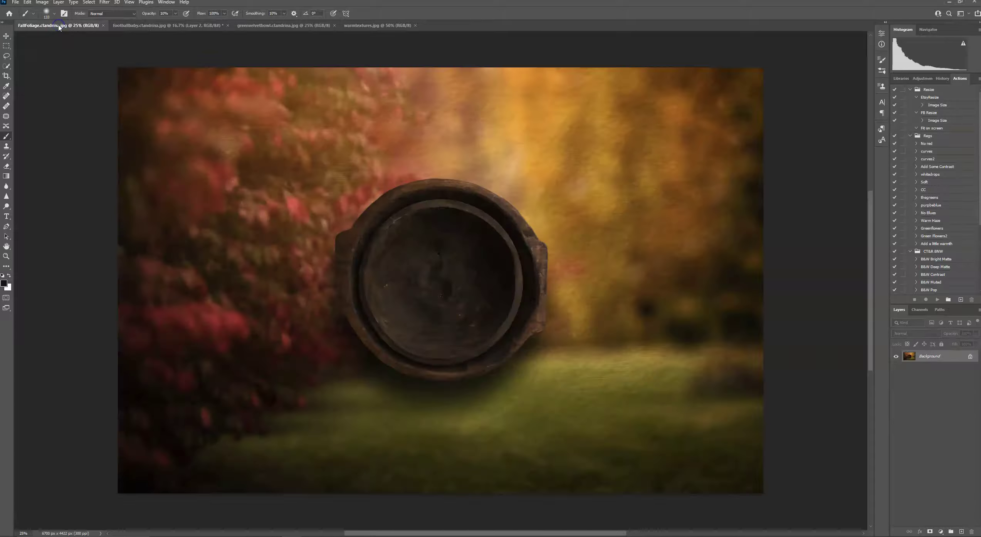
click(202, 25)
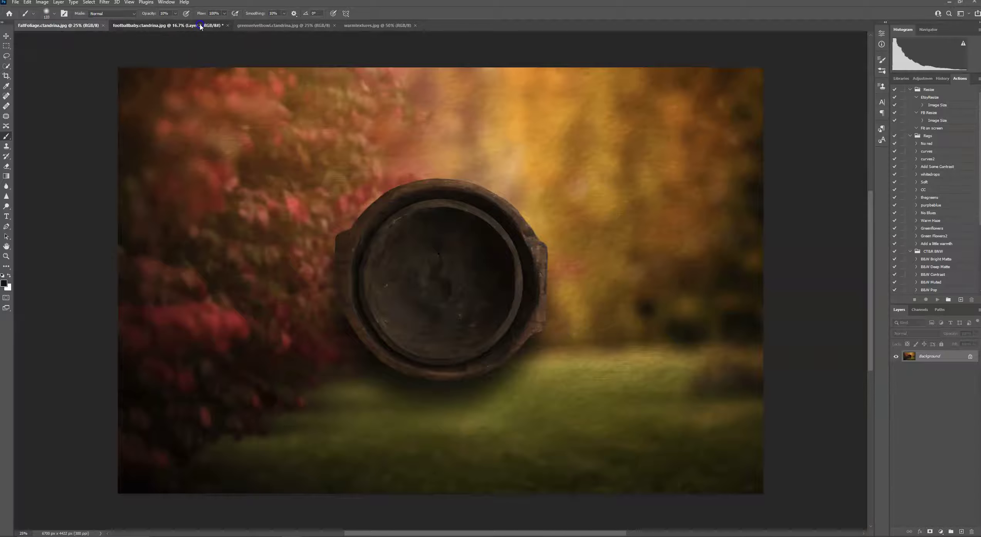
click(269, 26)
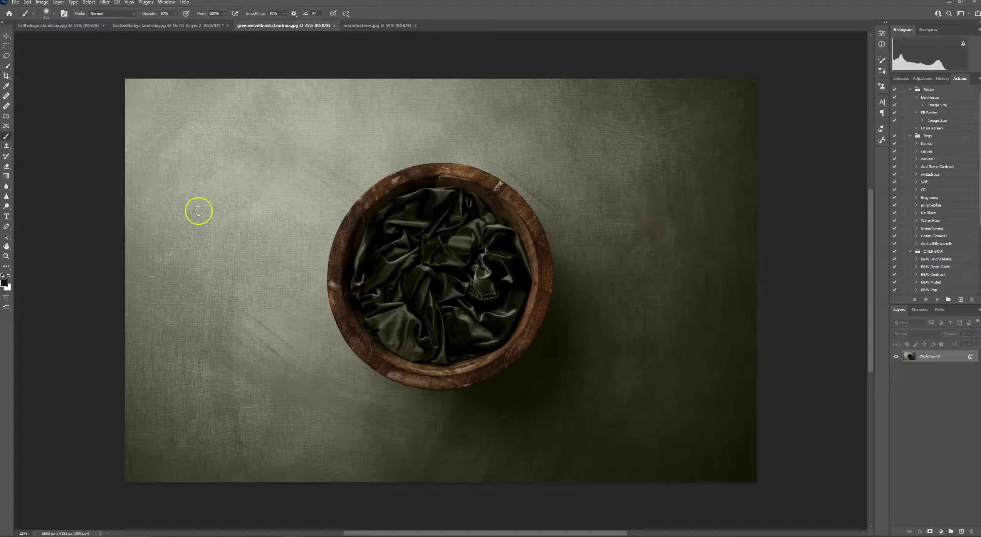
click(27, 2)
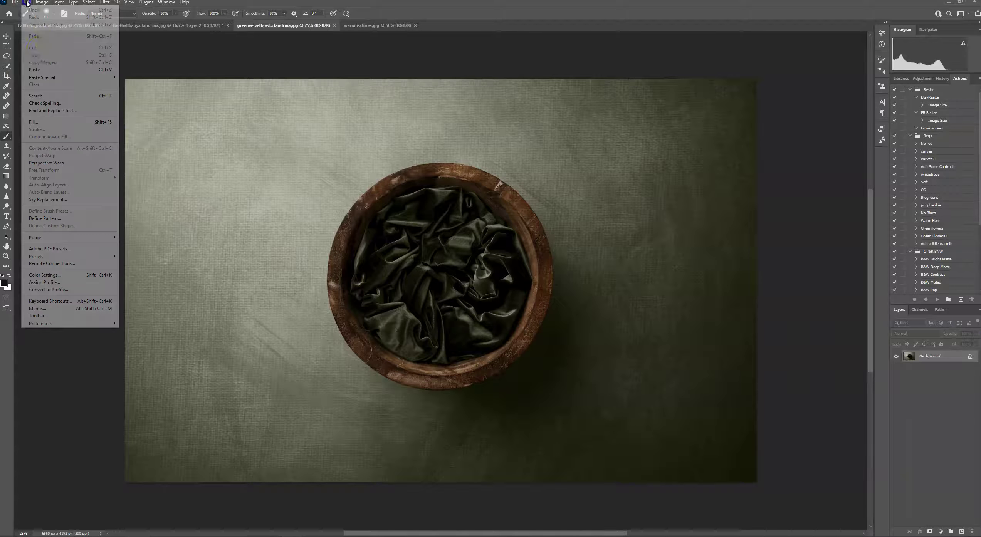
click(34, 69)
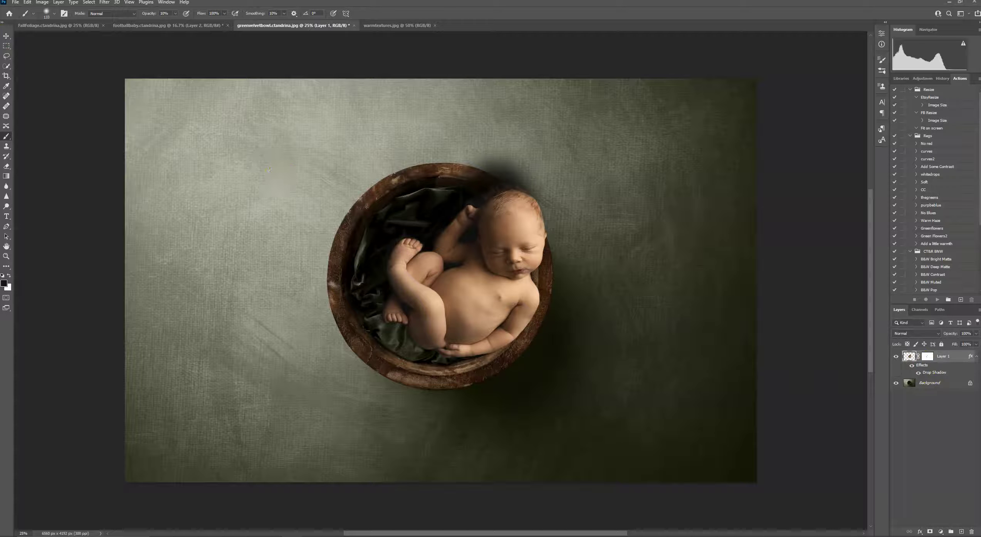
Mirror the pasted baby horizontally with Free Transform and position it inside the wooden bowl
key(ctrl+t)
drag(531, 192, 497, 203)
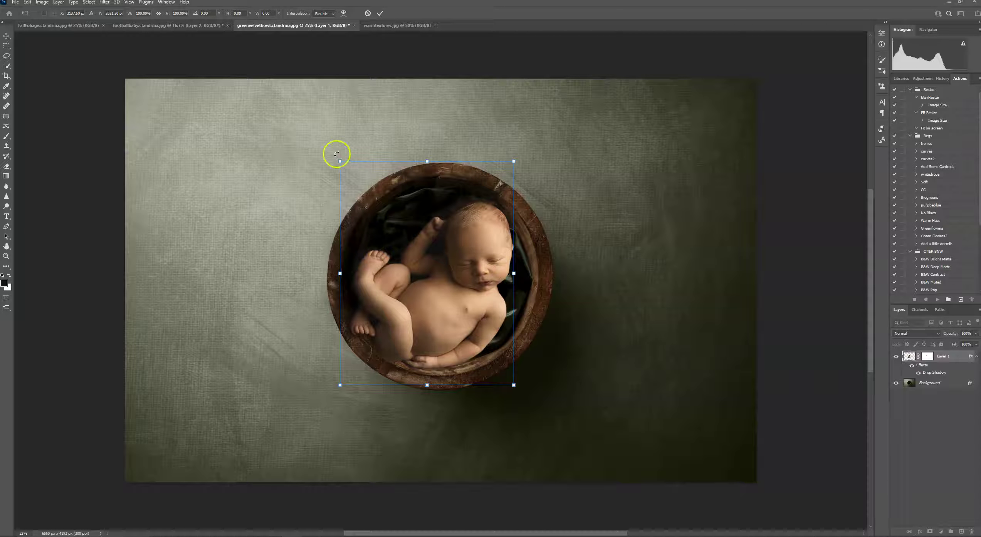
drag(339, 159, 655, 204)
drag(637, 260, 497, 226)
Scale the mirrored baby to about 98%, tilt it slightly to fit the bowl, and apply the transform
drag(515, 171, 530, 160)
drag(510, 193, 502, 210)
drag(523, 173, 532, 160)
drag(501, 212, 498, 215)
drag(562, 364, 559, 368)
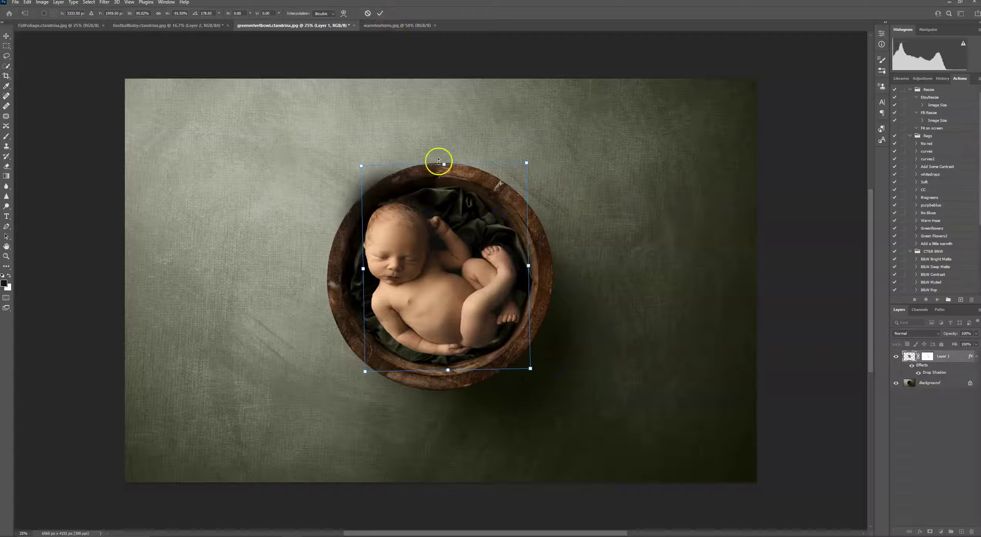
drag(444, 164, 444, 159)
drag(528, 157, 531, 151)
drag(474, 199, 471, 201)
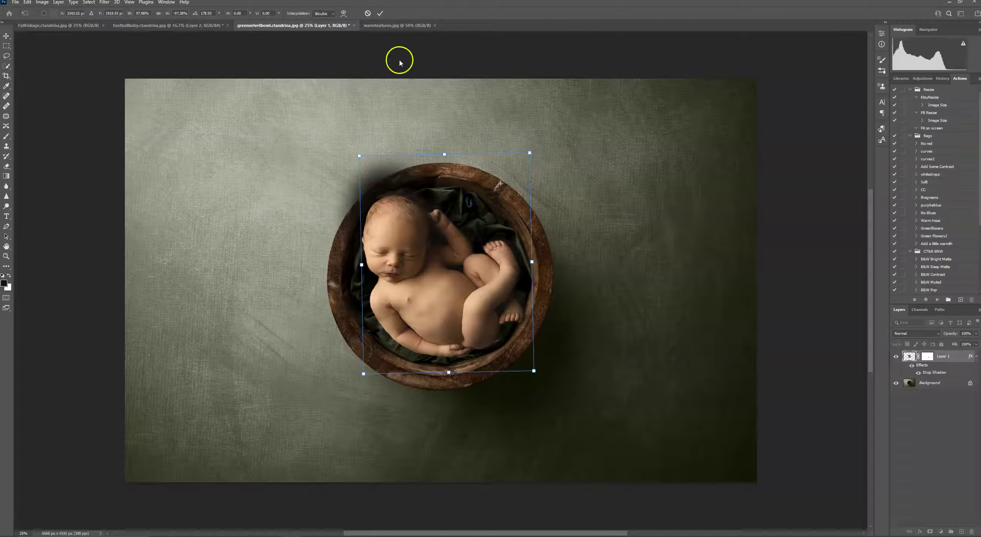
click(380, 13)
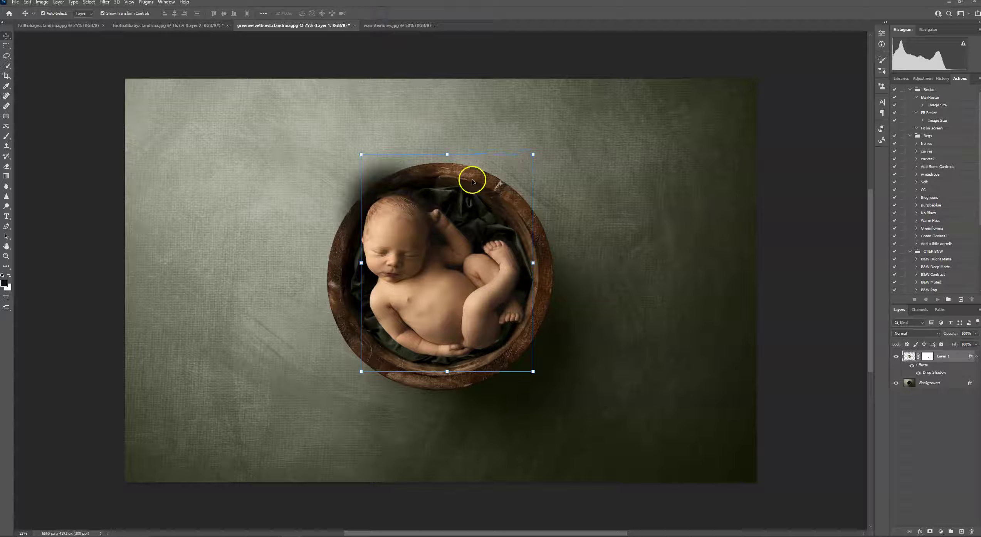
Set the baby layer's drop shadow angle to about 142° and its distance to about 178 px
double_click(926, 369)
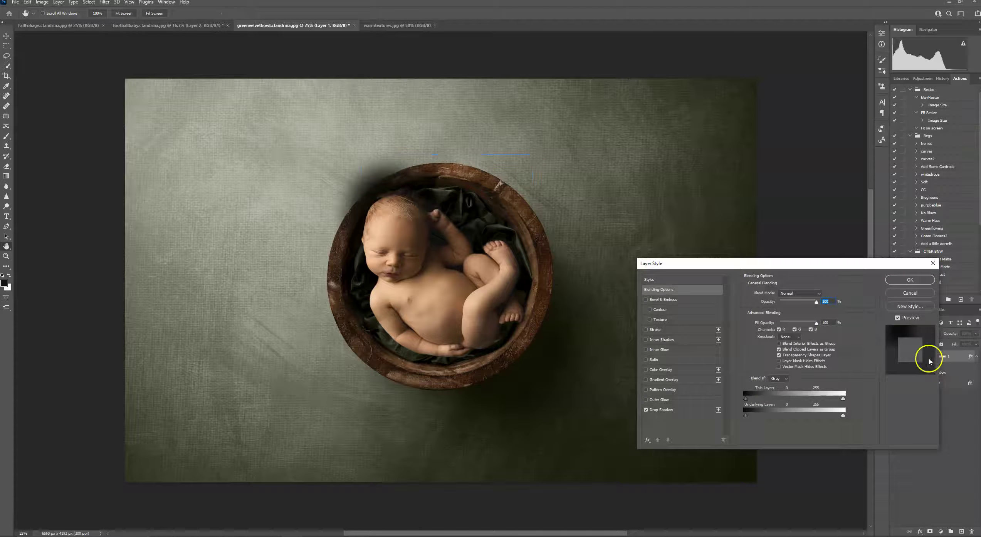
drag(847, 263, 802, 64)
click(640, 209)
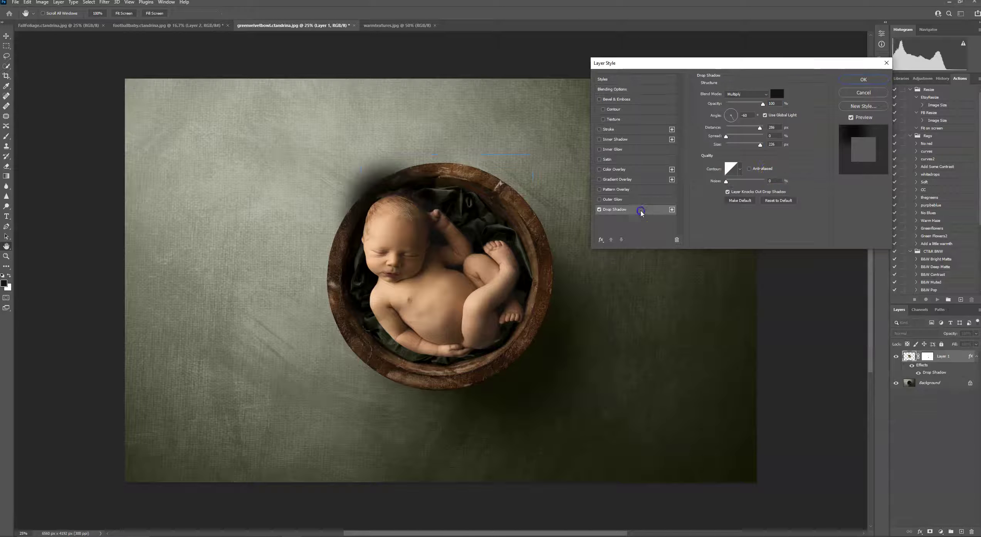
click(727, 114)
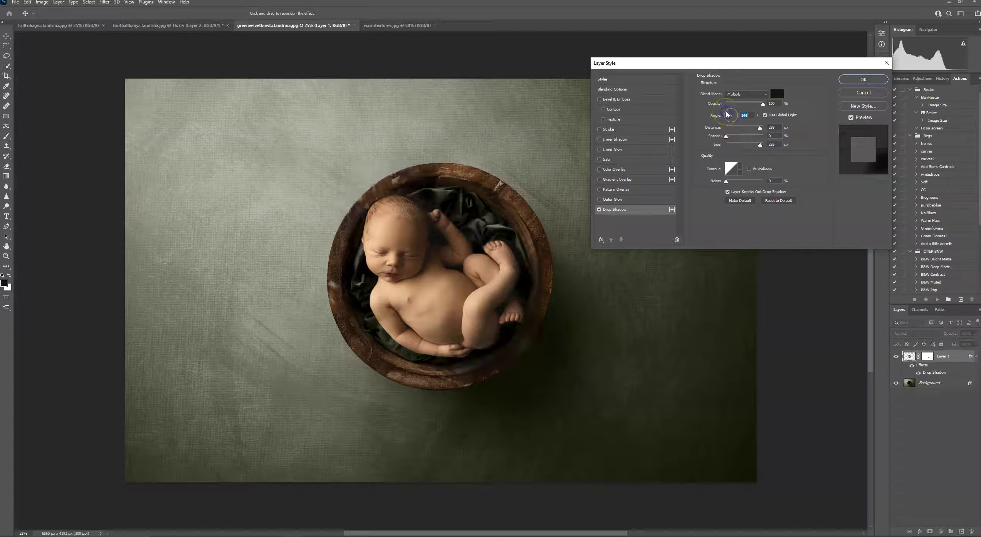
click(727, 112)
drag(760, 127, 758, 130)
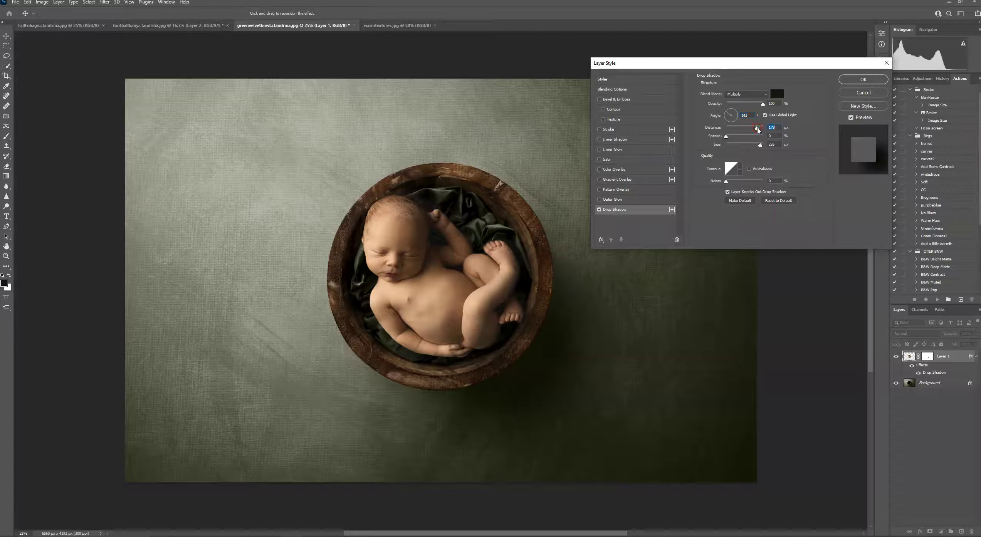
Change the drop shadow's colour to the dark green 111c11
click(776, 95)
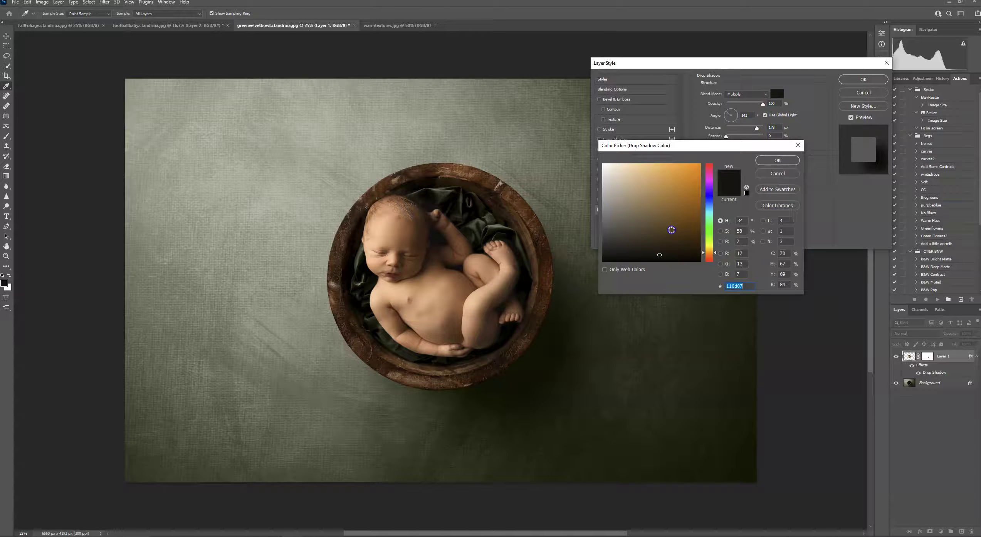
click(514, 233)
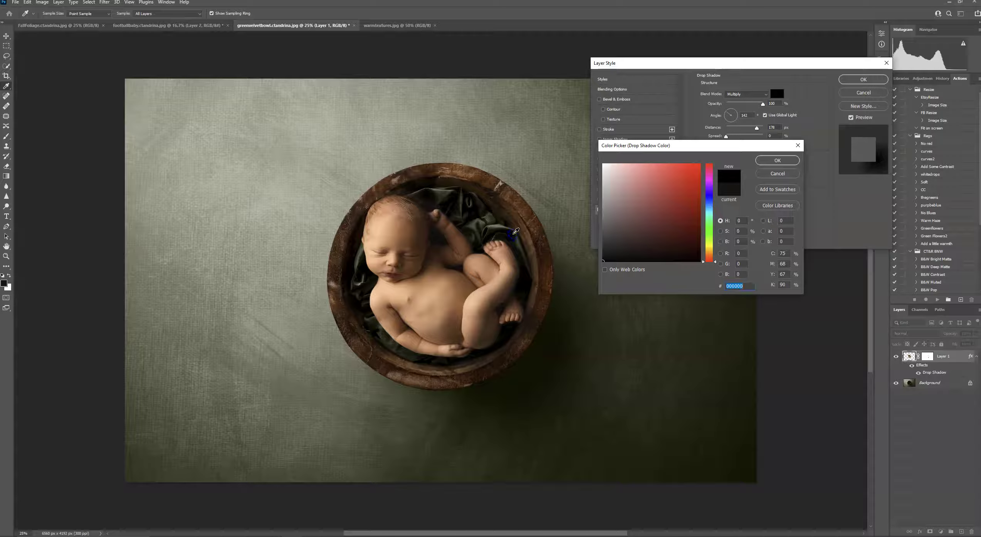
drag(712, 186, 709, 229)
drag(655, 264, 642, 250)
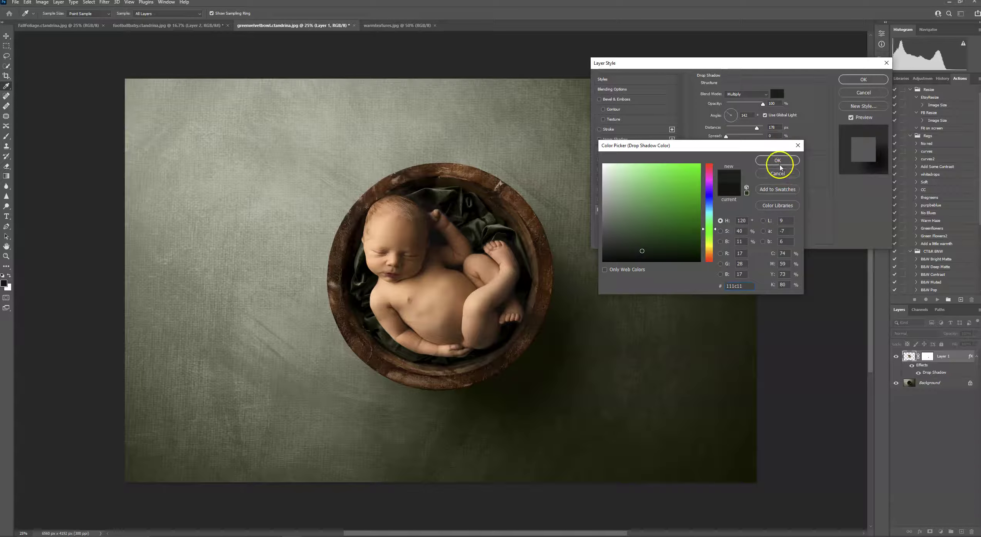
click(779, 162)
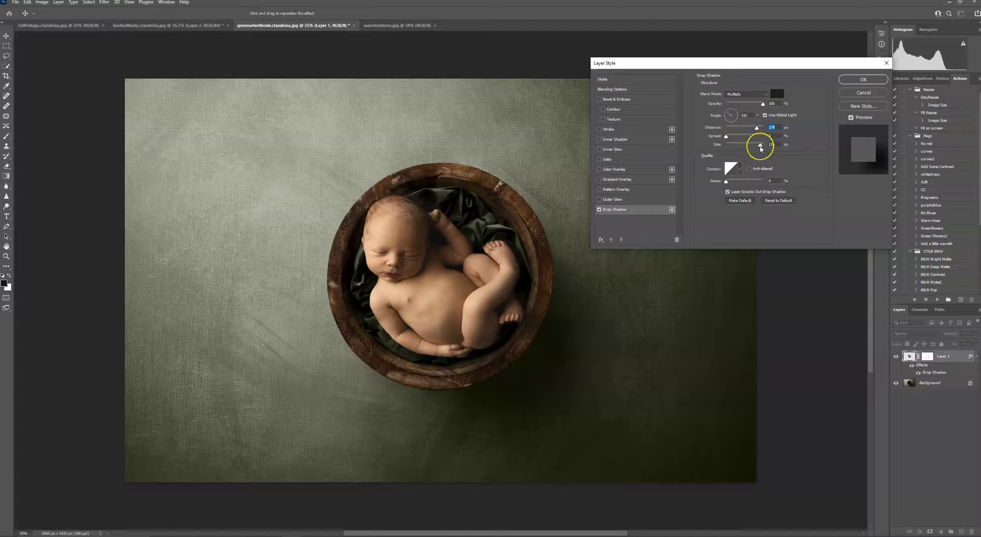
Raise the drop shadow's size to 250 px, shorten its distance slightly, fine-tune its angle, and apply the style
mouse_move(760, 148)
mouse_down()
mouse_move(750, 148)
mouse_move(760, 149)
mouse_move(757, 130)
mouse_up()
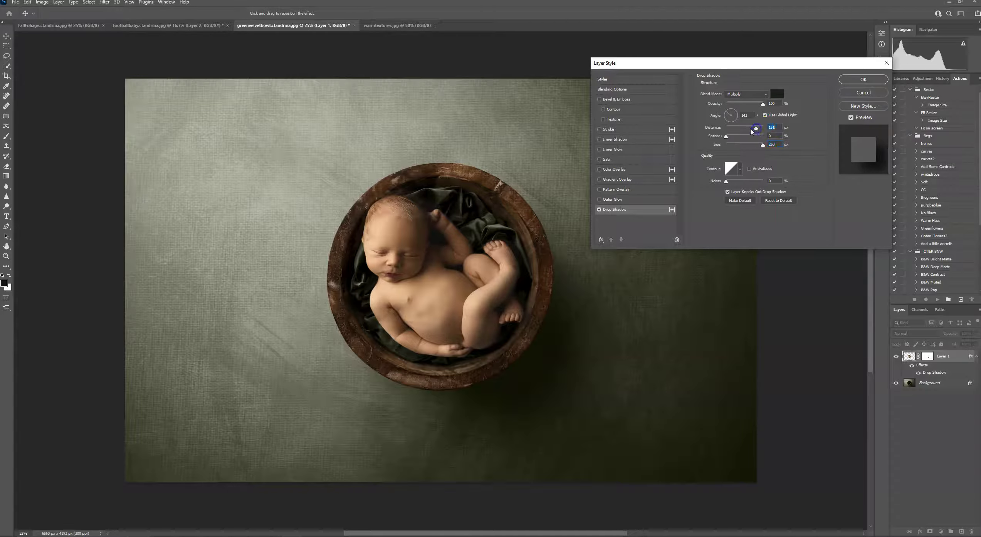
click(728, 114)
click(863, 79)
Duplicate the bowl Background layer and soften the velvet around the baby on the copy with the Blur tool
click(930, 385)
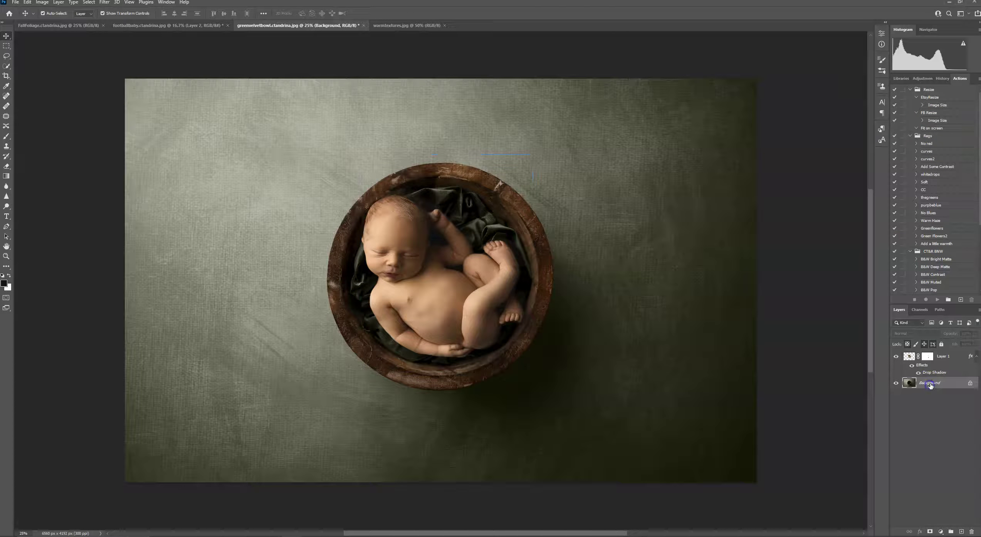
drag(952, 383, 961, 531)
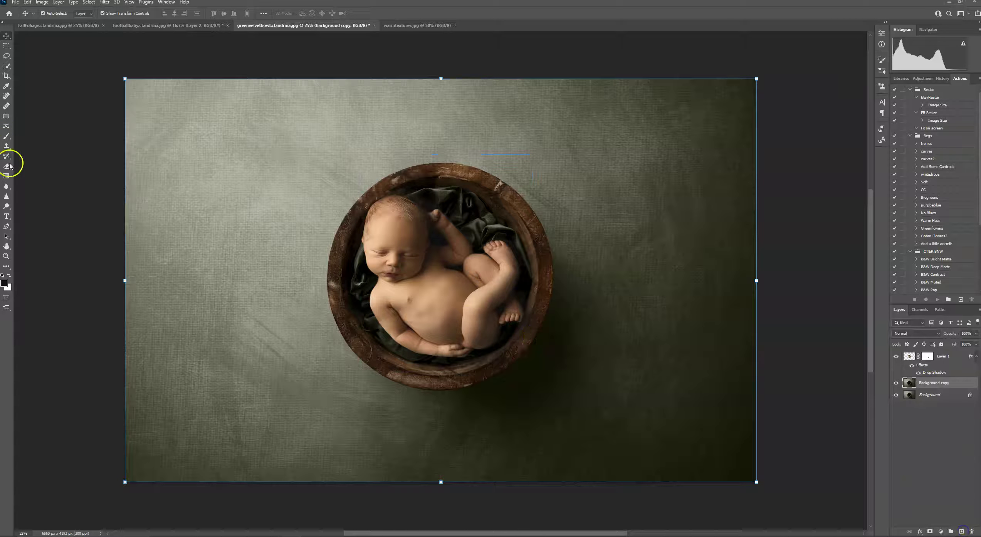
click(6, 186)
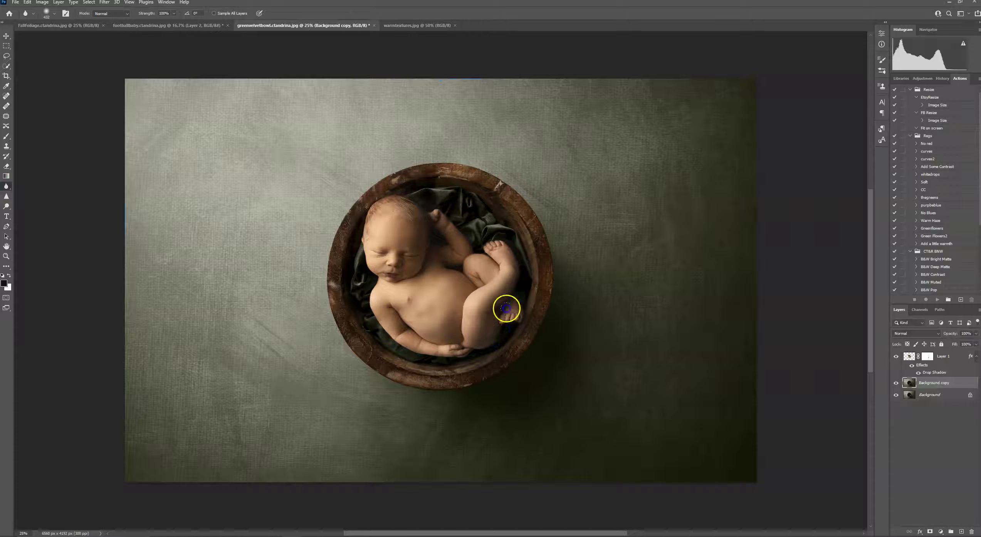
mouse_move(499, 244)
mouse_down()
mouse_move(469, 254)
mouse_move(481, 250)
mouse_move(465, 205)
mouse_up()
mouse_move(439, 235)
mouse_down()
mouse_move(415, 206)
mouse_move(457, 209)
mouse_up()
Add an empty Multiply layer above the background copy and adjust the Brush tool's size for shadow painting
click(961, 532)
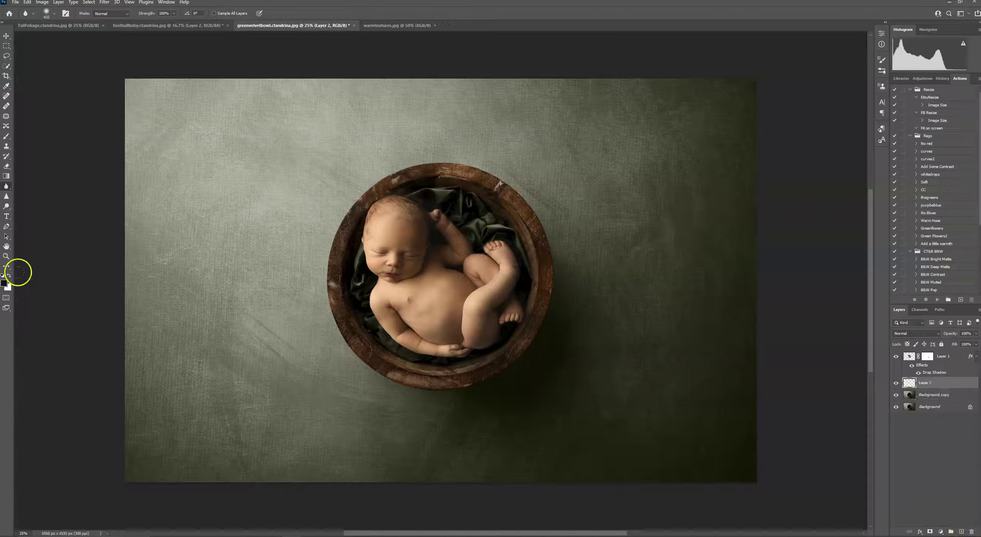
click(7, 136)
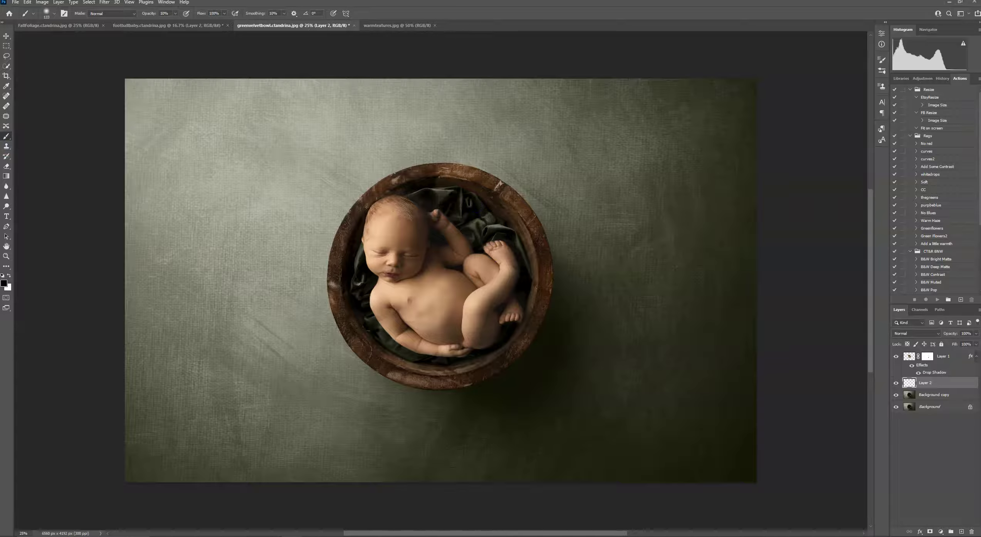
click(48, 14)
click(79, 37)
click(914, 333)
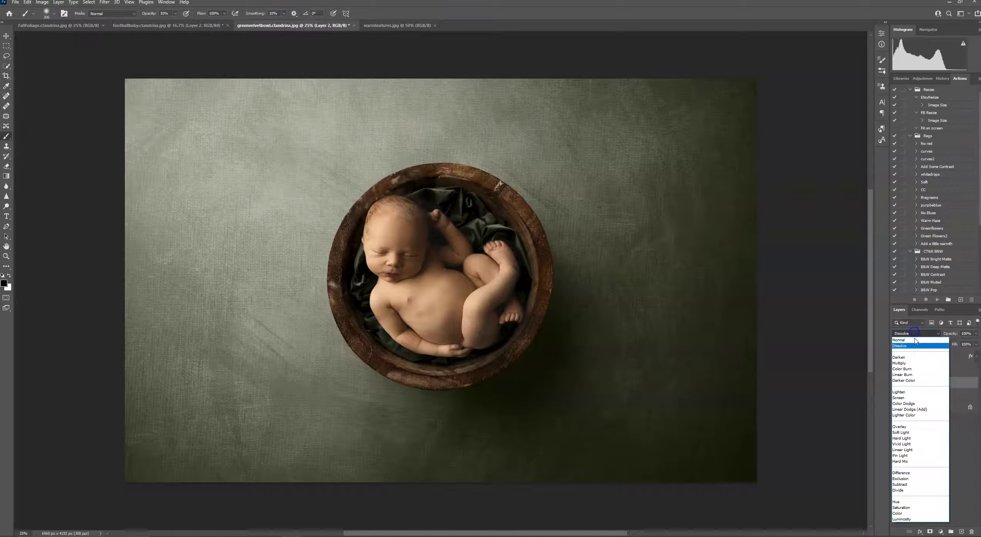
click(901, 363)
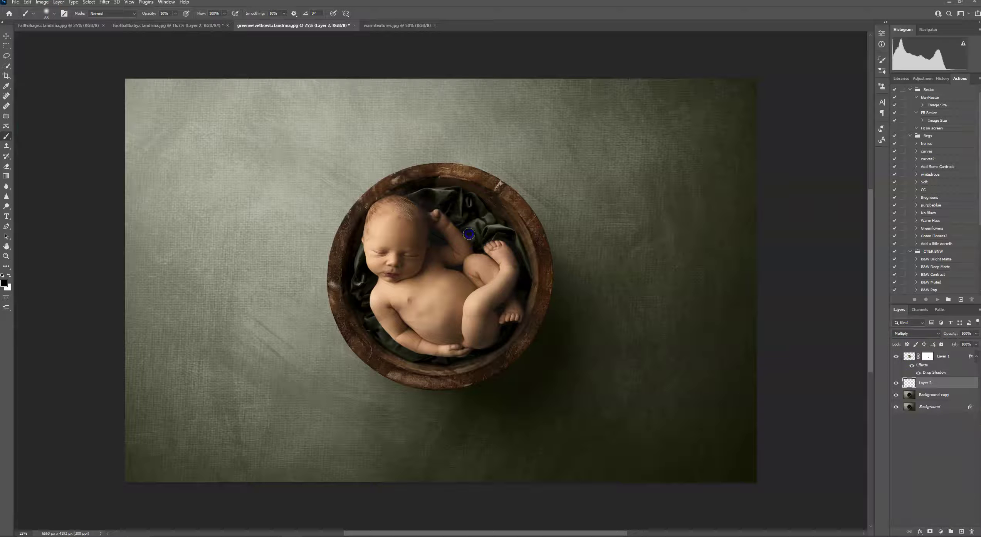
Paint soft black shadows around and beneath the baby inside the bowl on the Multiply layer
click(441, 262)
click(458, 351)
click(535, 311)
drag(485, 235, 462, 257)
click(576, 241)
Blur the velvet folds around the baby's arm, feet and legs on the background copy with the Blur tool
key(ctrl+plus)
key(ctrl+plus)
key(ctrl+plus)
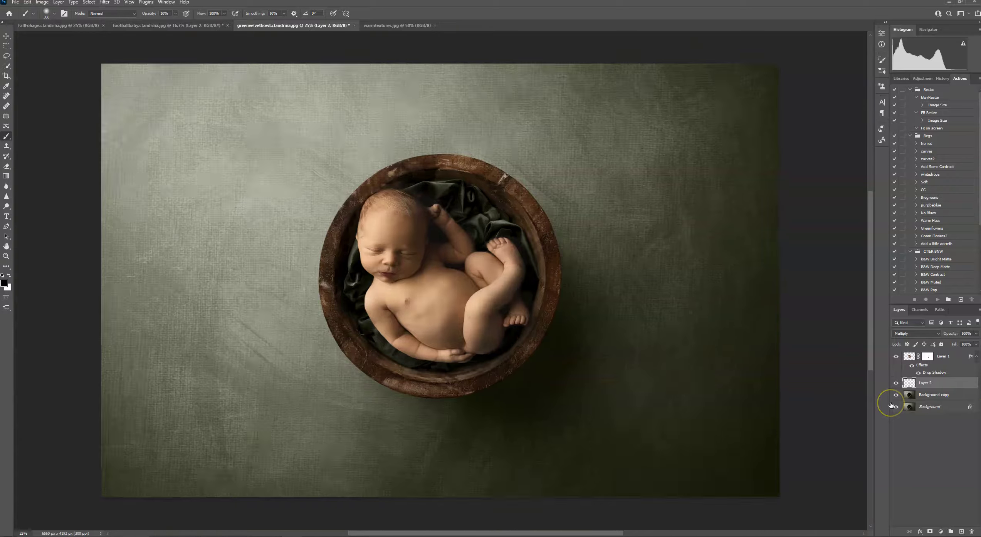
key(ctrl+plus)
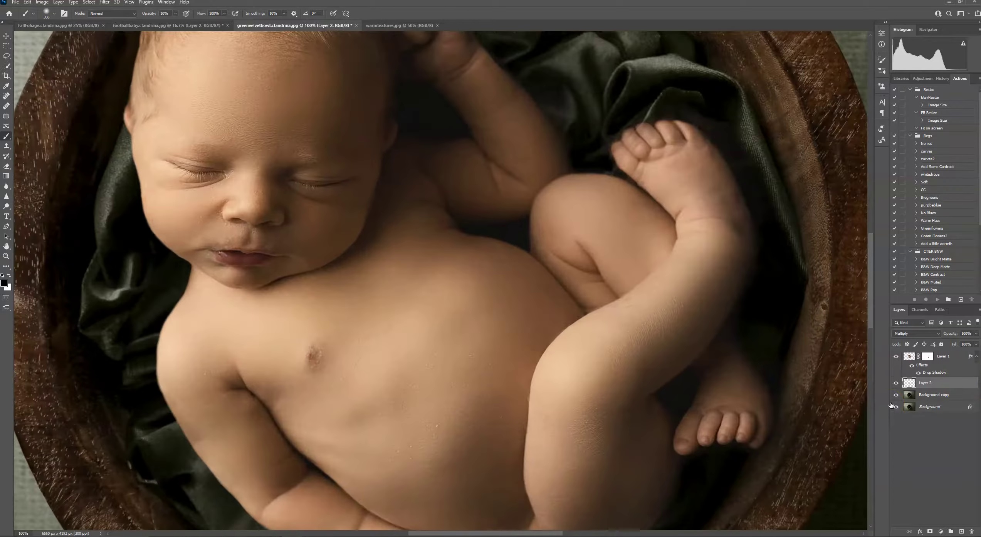
drag(392, 226, 504, 372)
drag(530, 304, 530, 393)
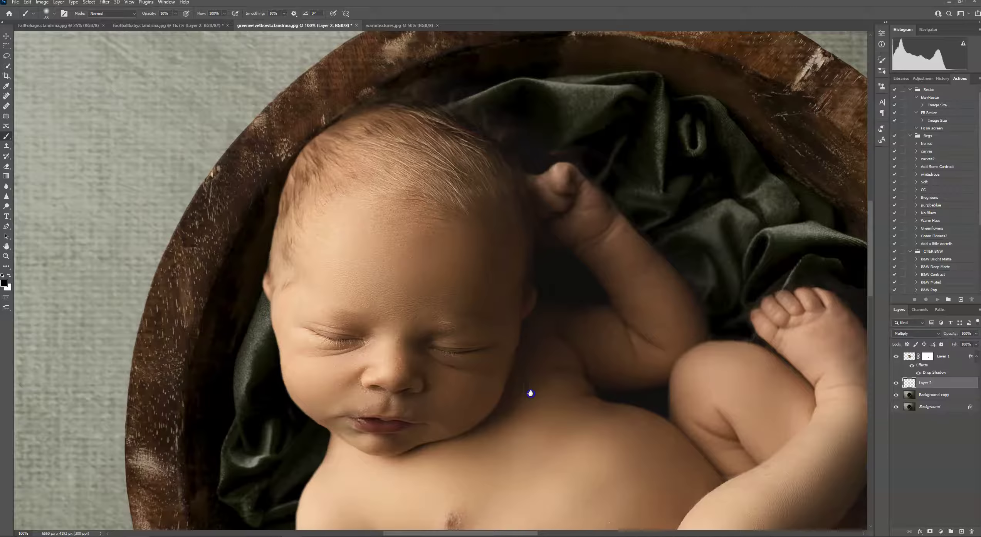
click(929, 395)
click(7, 187)
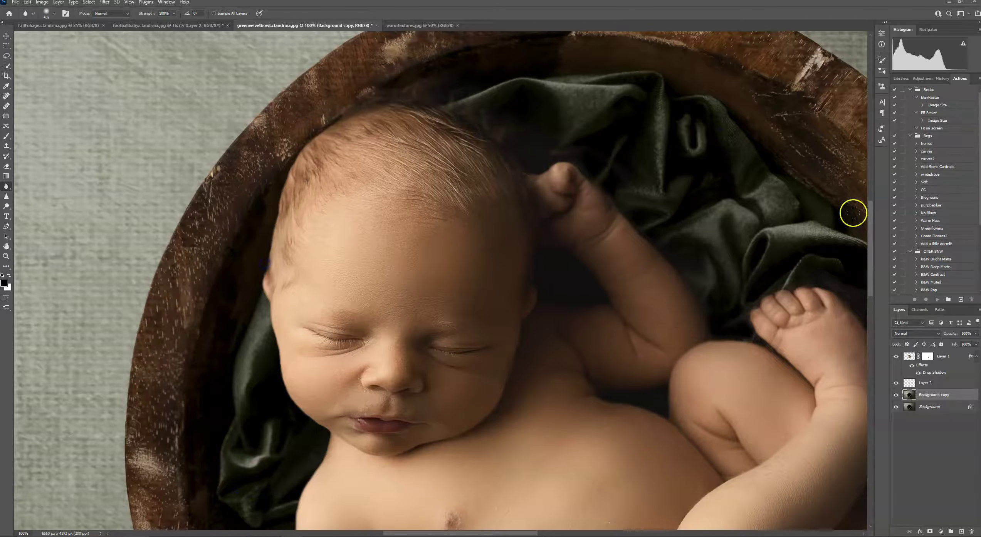
drag(685, 309, 556, 251)
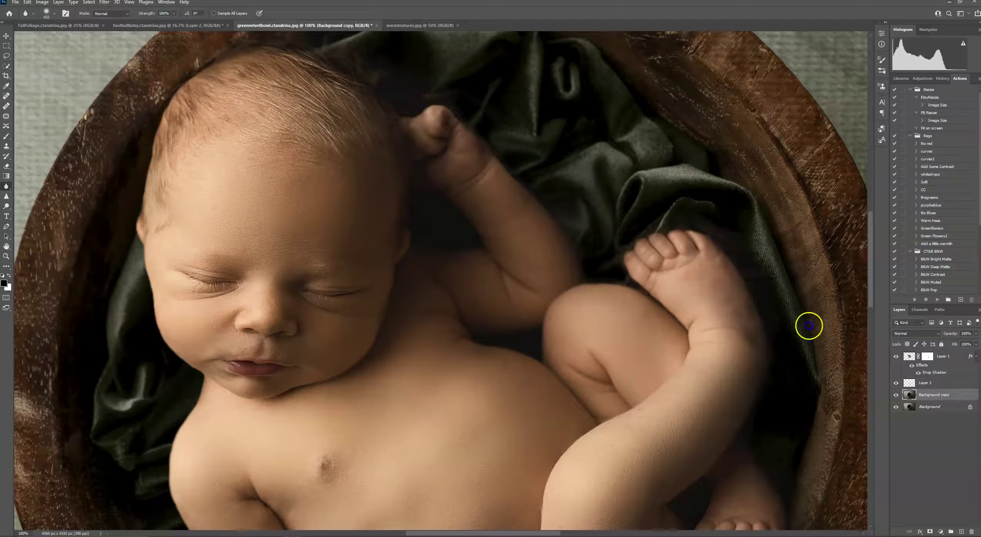
drag(784, 412, 766, 341)
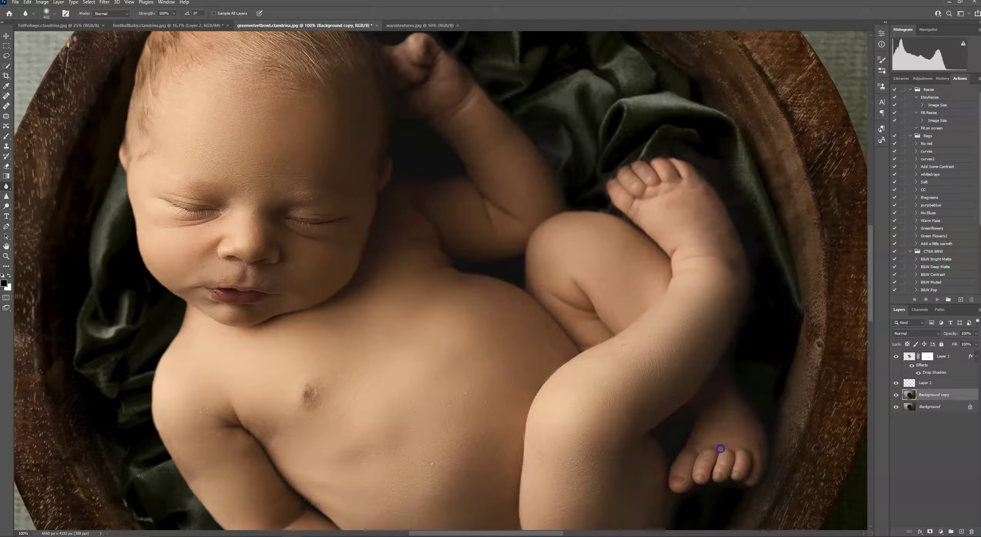
drag(734, 410, 699, 326)
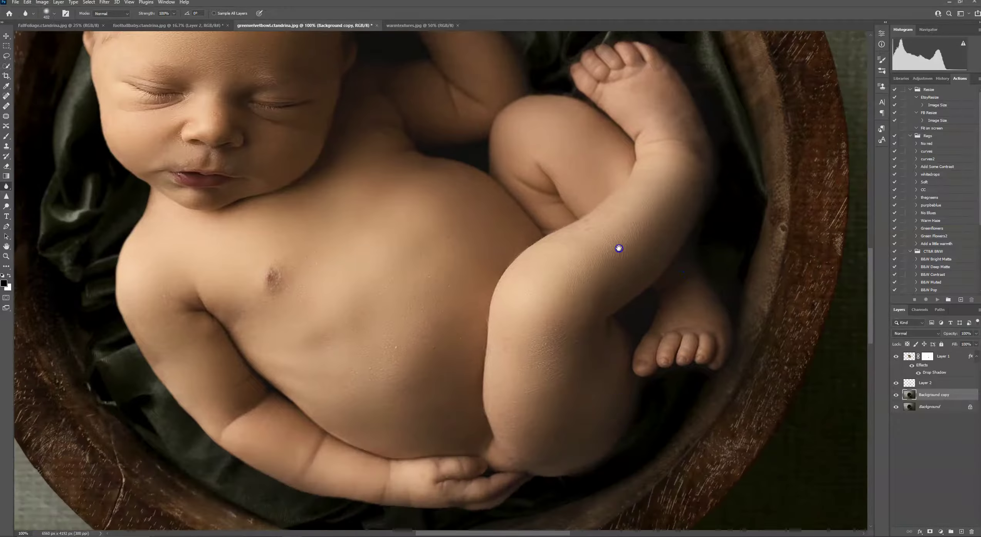
drag(618, 248, 575, 420)
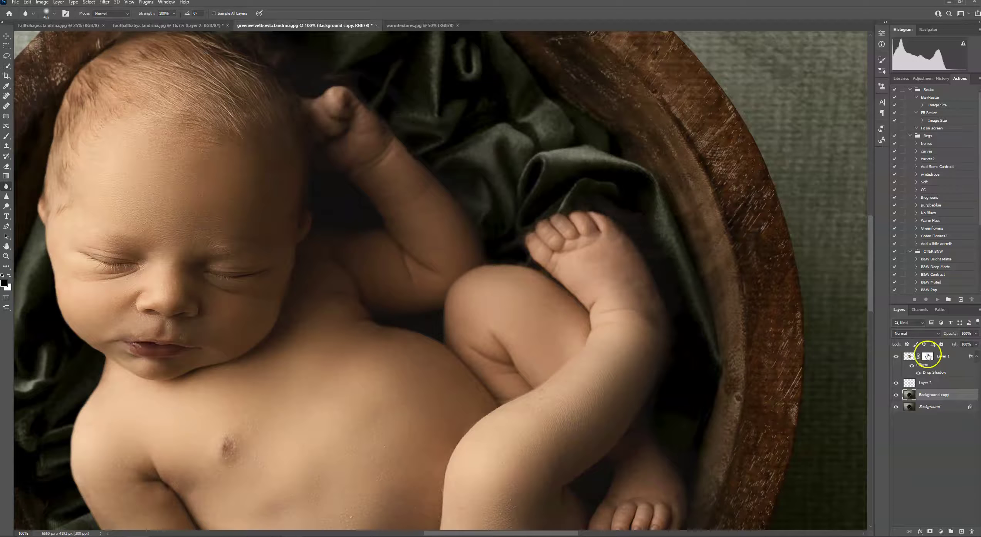
Select the baby layer's mask and set up a small soft brush at 100% opacity for cleaning up the raised foot's edge
click(927, 356)
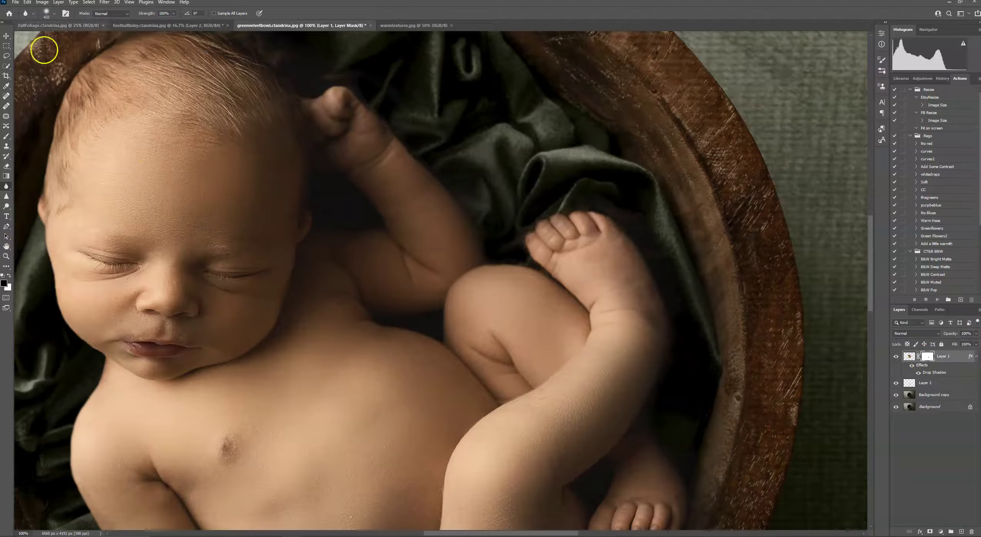
click(7, 137)
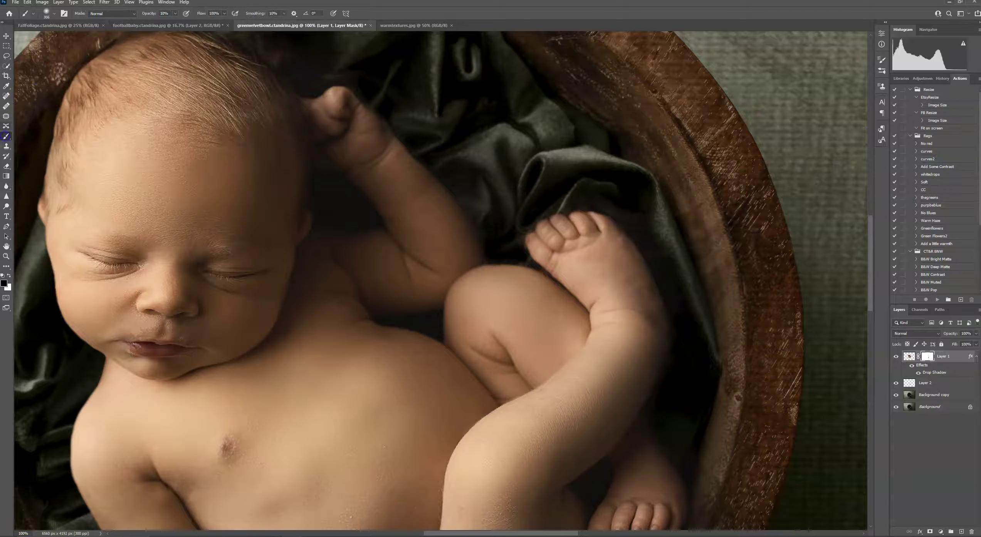
click(46, 13)
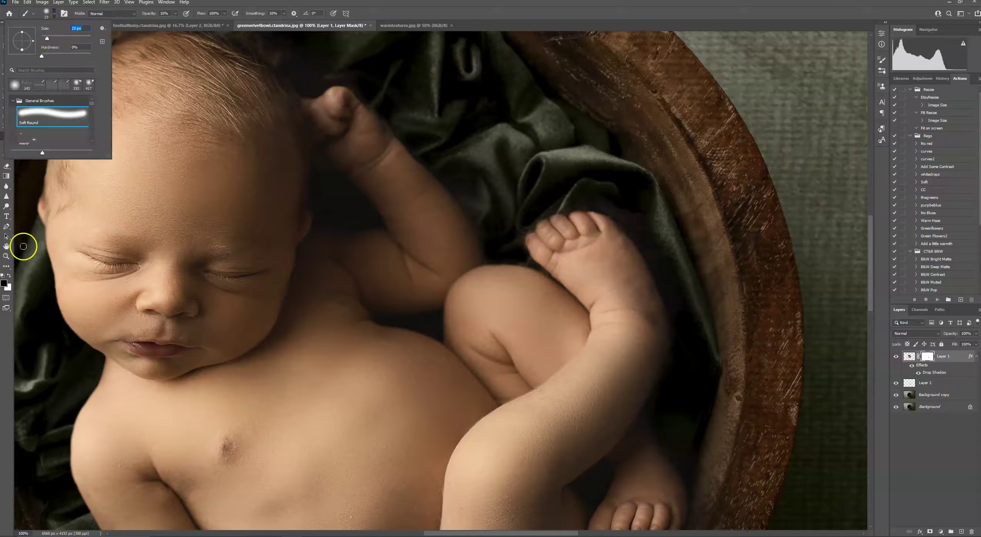
click(10, 276)
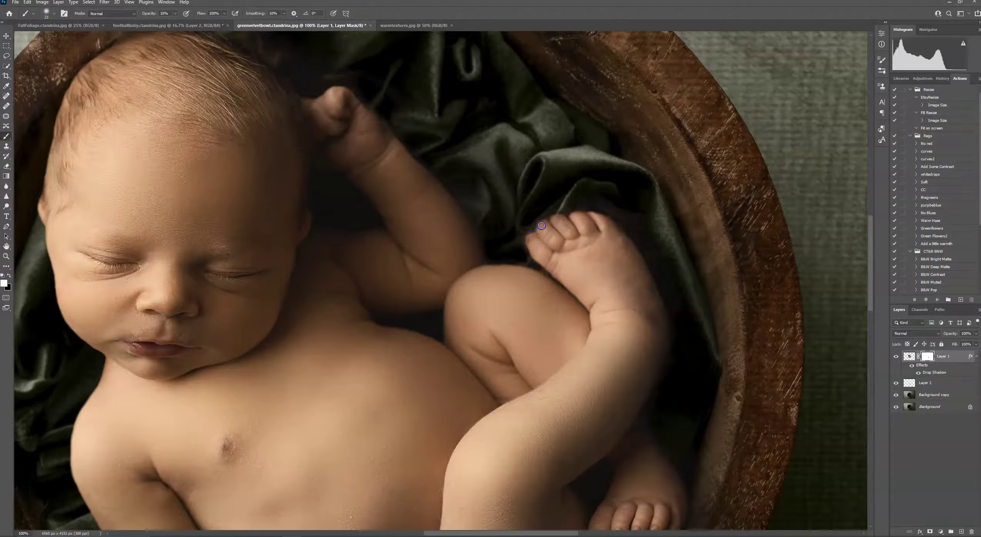
click(563, 223)
key(ctrl+plus)
click(175, 14)
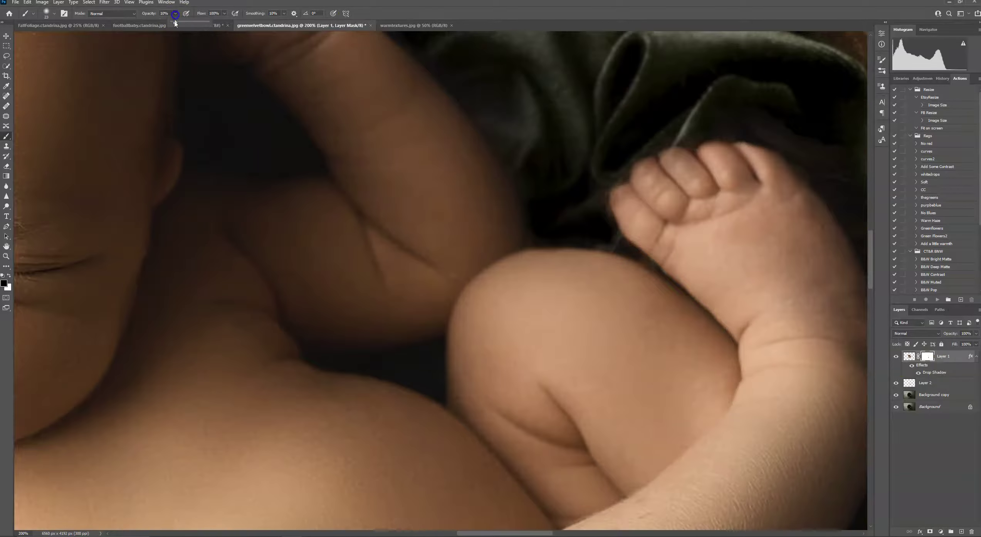
drag(669, 206, 472, 292)
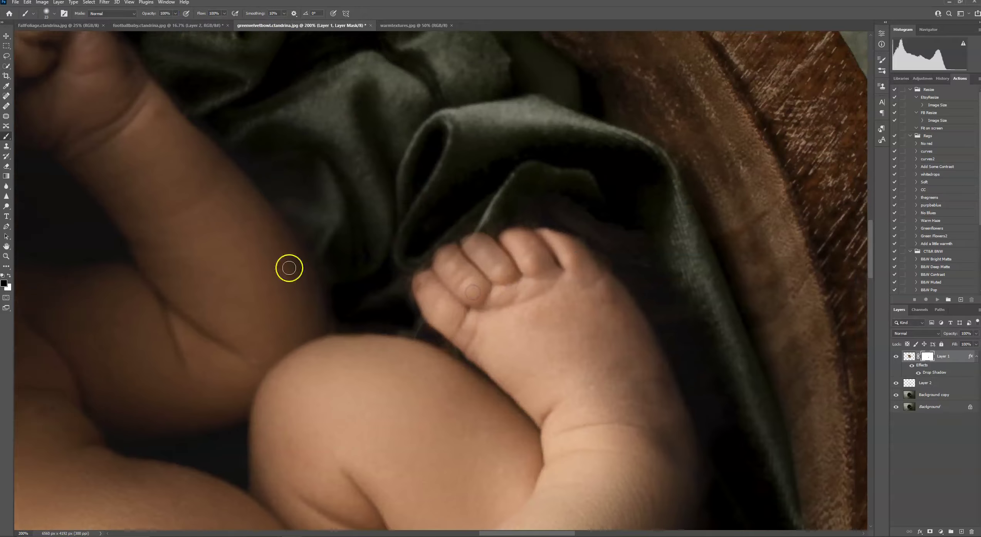
Paint on the baby layer's mask around the toes of the raised foot to clean the leftover fringe from their edges
drag(458, 254, 445, 252)
click(421, 274)
click(418, 282)
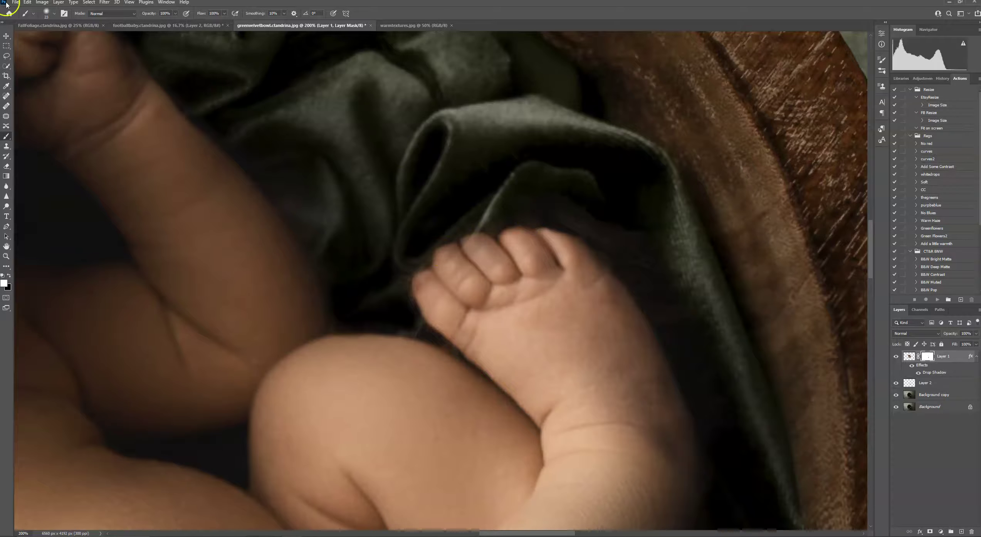
click(54, 13)
click(10, 275)
mouse_move(504, 234)
mouse_down()
mouse_move(491, 222)
mouse_move(547, 210)
mouse_move(541, 220)
mouse_up()
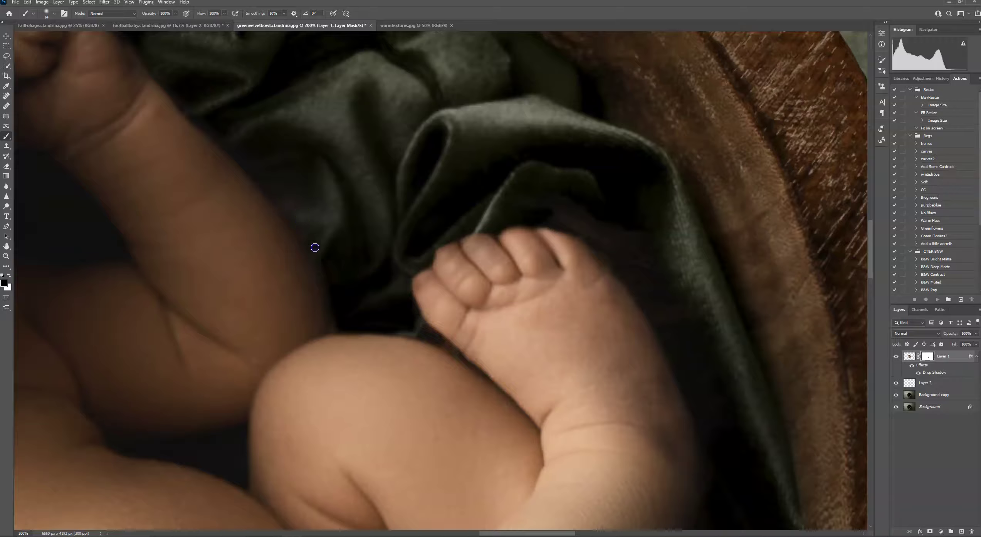
mouse_move(615, 307)
mouse_down()
mouse_move(621, 265)
mouse_move(594, 232)
mouse_move(631, 255)
mouse_move(622, 275)
mouse_up()
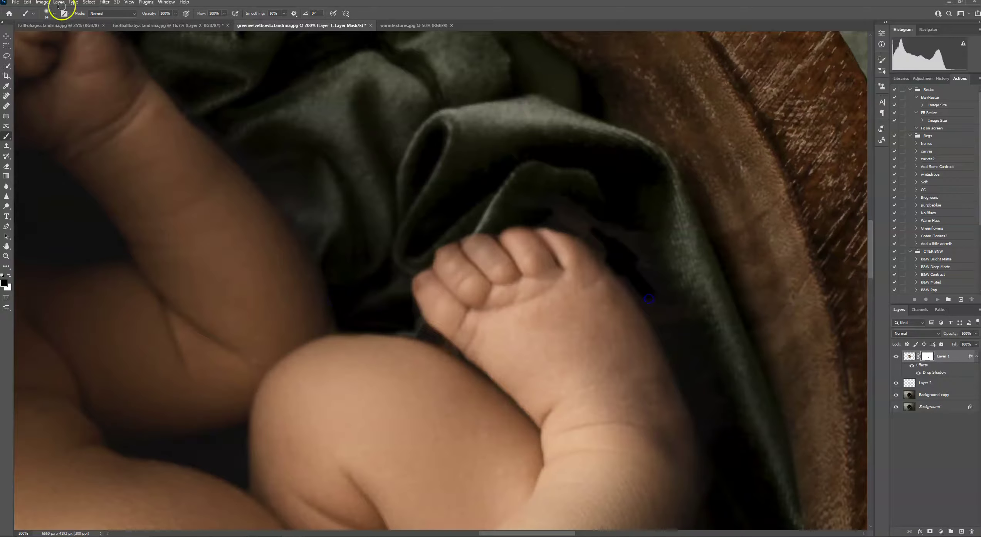
Enlarge the brush to 42 px and mask out the dark haze above and beside the raised foot
click(51, 14)
drag(48, 37, 52, 36)
click(597, 203)
mouse_move(628, 241)
mouse_down()
mouse_move(642, 257)
mouse_move(506, 171)
mouse_move(613, 238)
mouse_move(668, 307)
mouse_move(607, 240)
mouse_up()
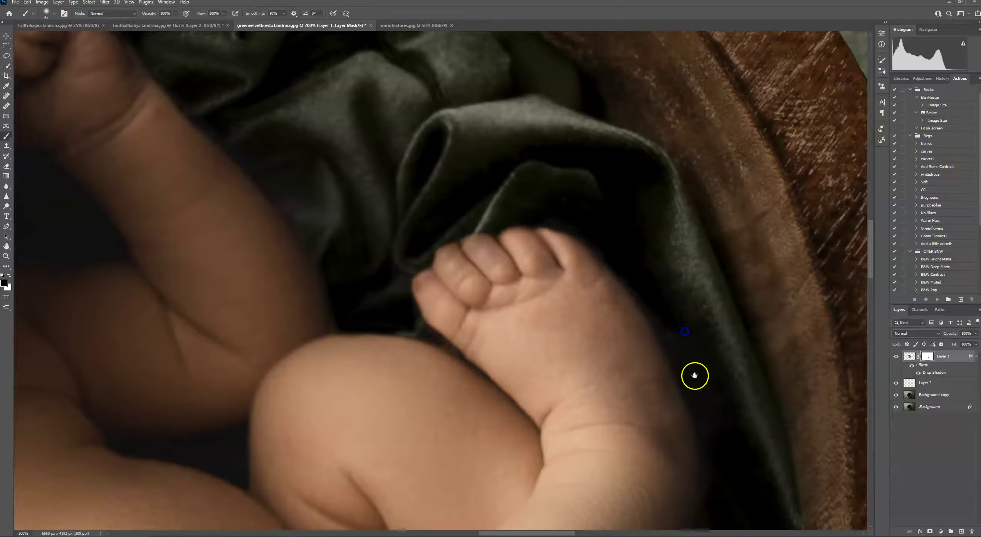
Reduce the brush size and paint black on the mask along the side of the baby's head, from ear to hairline
drag(694, 376, 552, 96)
drag(585, 262, 556, 111)
drag(500, 201, 670, 59)
mouse_move(486, 331)
mouse_down()
mouse_move(557, 173)
mouse_move(449, 250)
mouse_move(602, 329)
mouse_move(438, 258)
mouse_move(409, 200)
mouse_move(409, 208)
mouse_up()
mouse_move(409, 112)
mouse_down()
mouse_move(407, 188)
mouse_move(420, 56)
mouse_up()
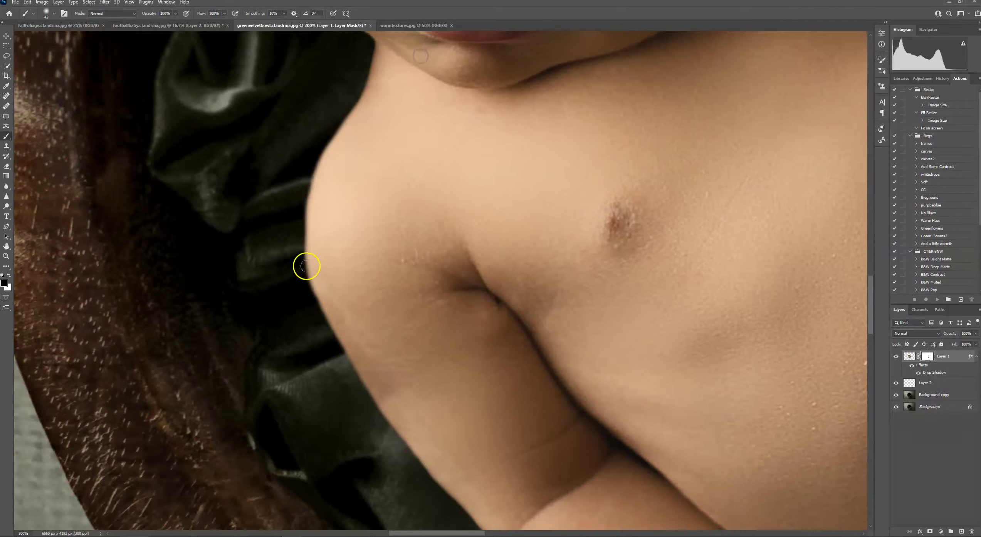
drag(447, 198, 415, 470)
drag(446, 243, 459, 495)
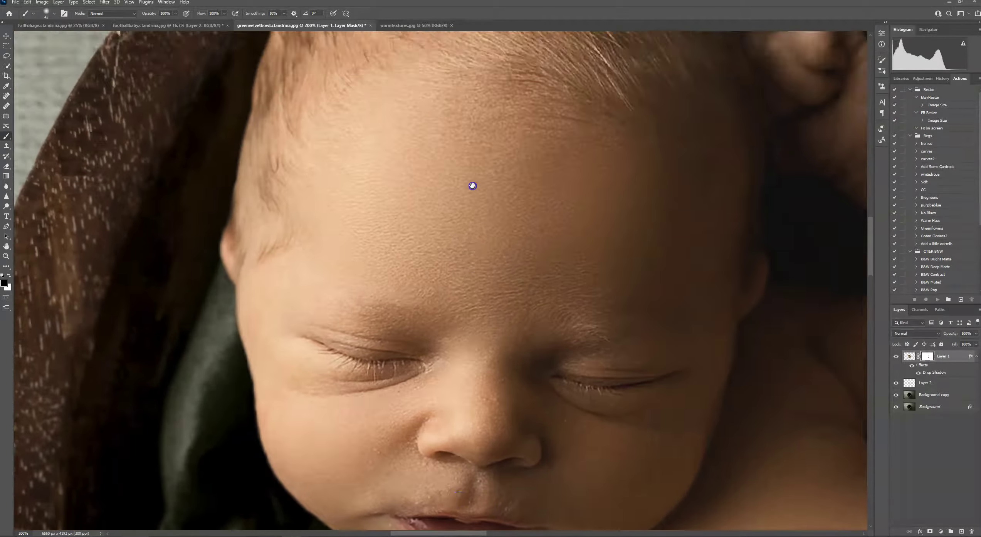
drag(472, 185, 453, 409)
click(54, 14)
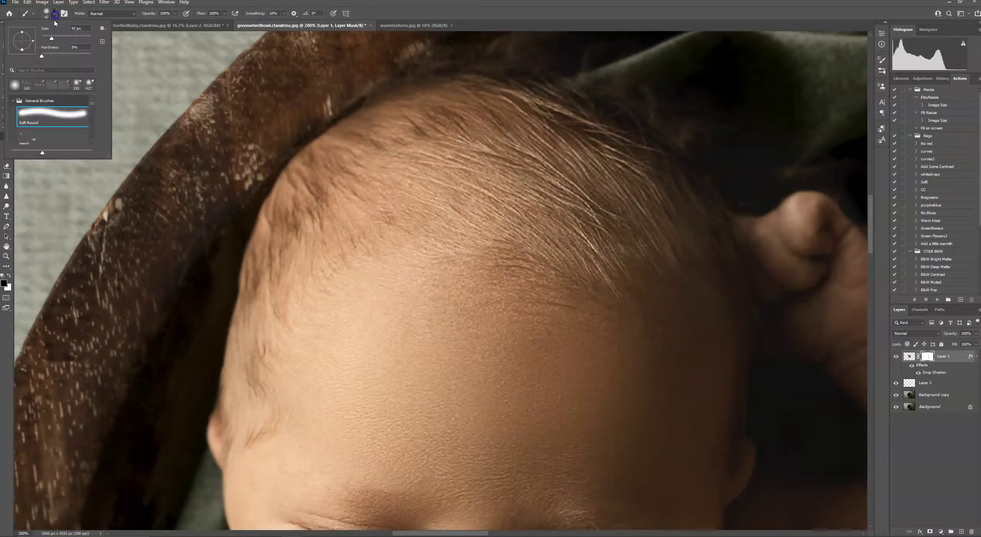
click(263, 192)
drag(256, 195, 228, 313)
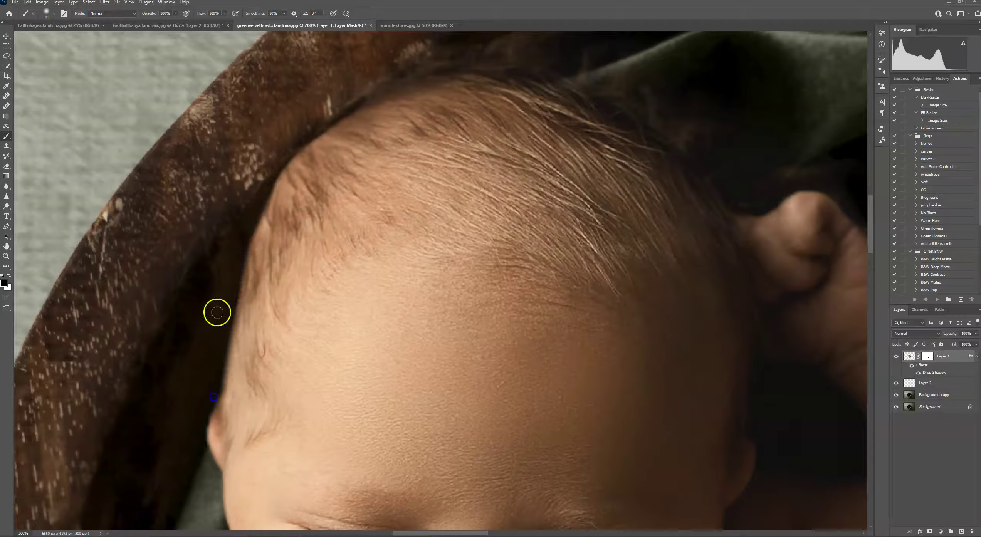
drag(281, 165, 329, 109)
On the Multiply shadow layer below the baby, paint soft shadows beside the head and cheek with a 133 px brush at 17% opacity
mouse_move(455, 213)
mouse_down()
mouse_move(331, 256)
mouse_move(357, 174)
mouse_up()
click(926, 383)
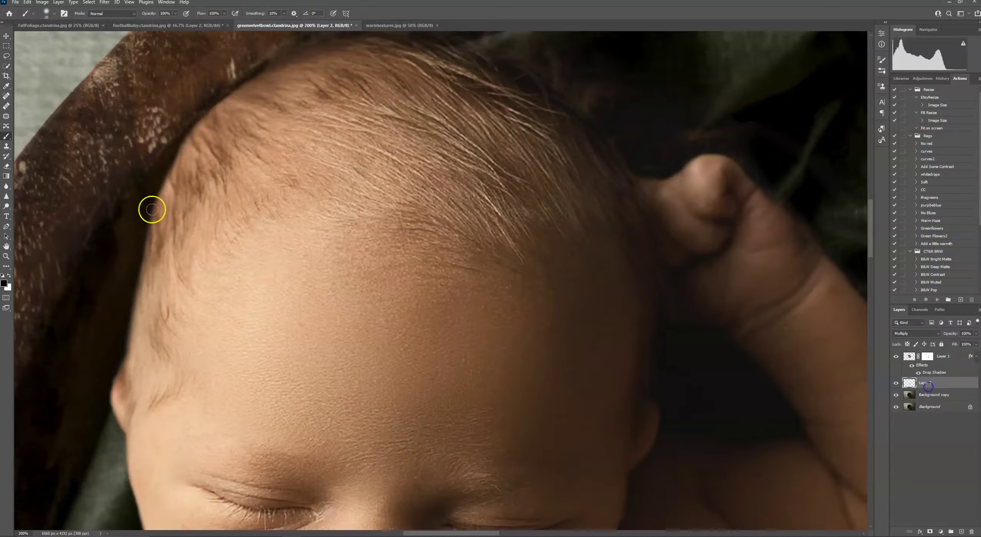
click(175, 13)
click(146, 22)
click(54, 14)
click(71, 37)
mouse_move(88, 285)
mouse_down()
mouse_move(105, 307)
mouse_move(128, 246)
mouse_up()
drag(146, 397, 185, 248)
mouse_move(138, 296)
mouse_down()
mouse_move(157, 366)
mouse_move(167, 360)
mouse_move(157, 314)
mouse_move(169, 313)
mouse_move(198, 416)
mouse_up()
drag(260, 432, 262, 281)
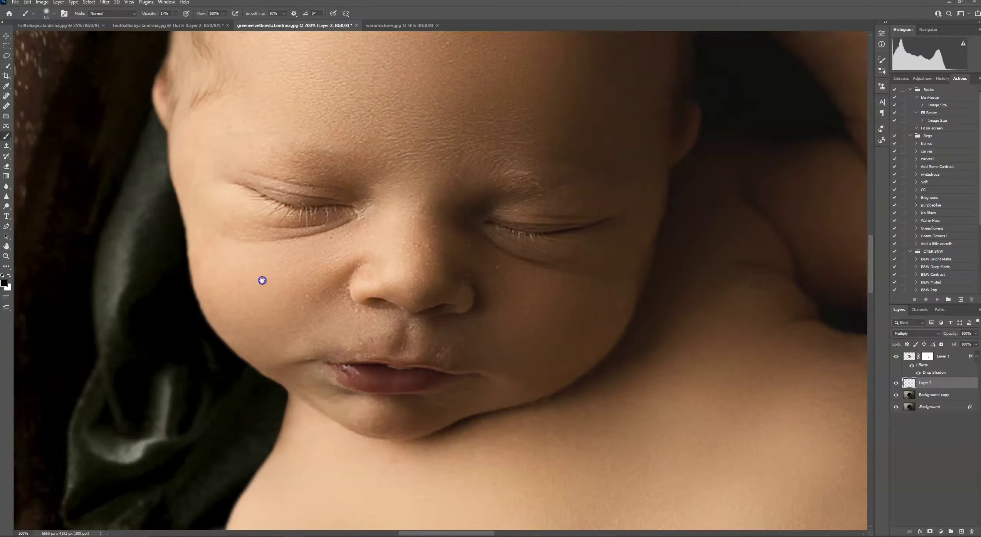
Mask out the leftover haze around the top of the baby's head and raised hand with a smaller brush at 100% opacity
drag(525, 107, 392, 453)
drag(521, 181, 417, 251)
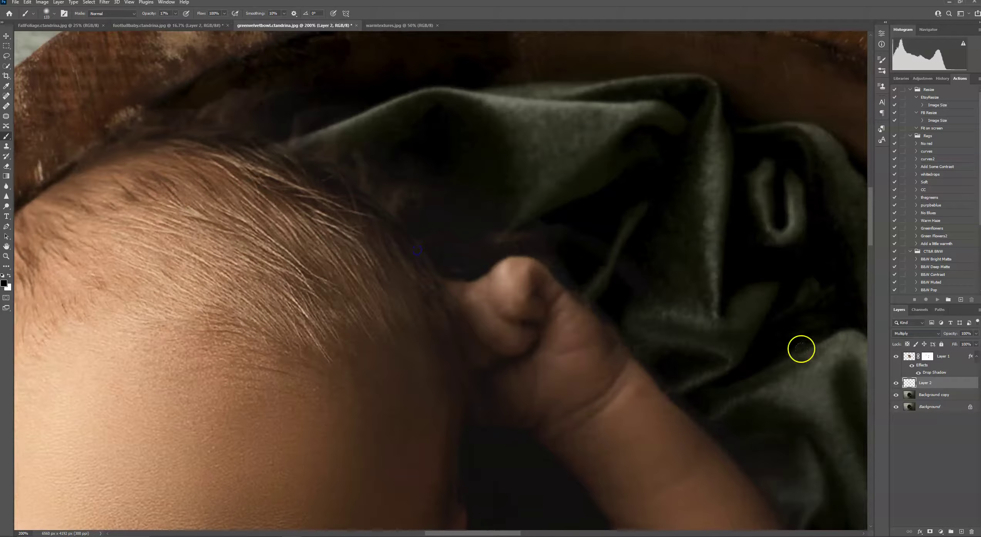
click(926, 356)
click(54, 14)
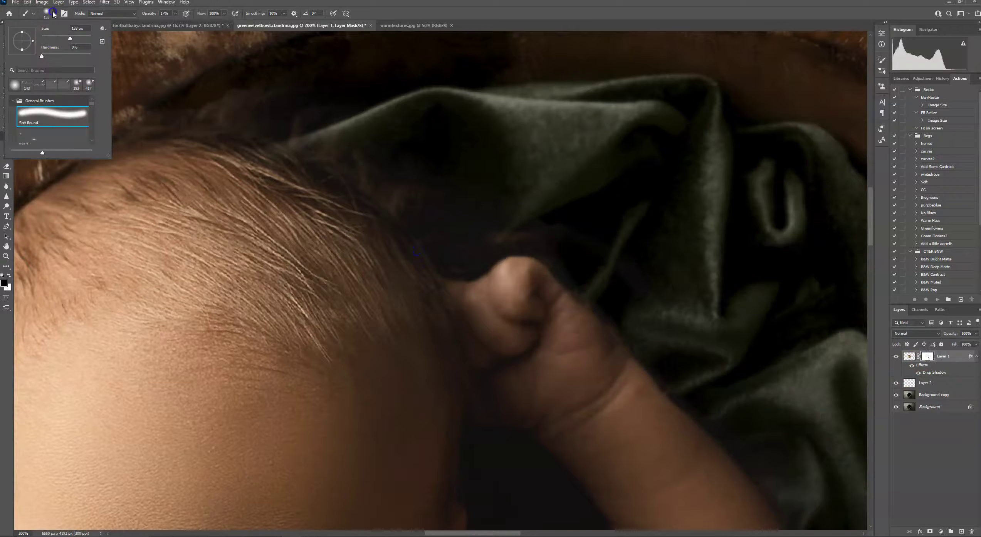
click(288, 127)
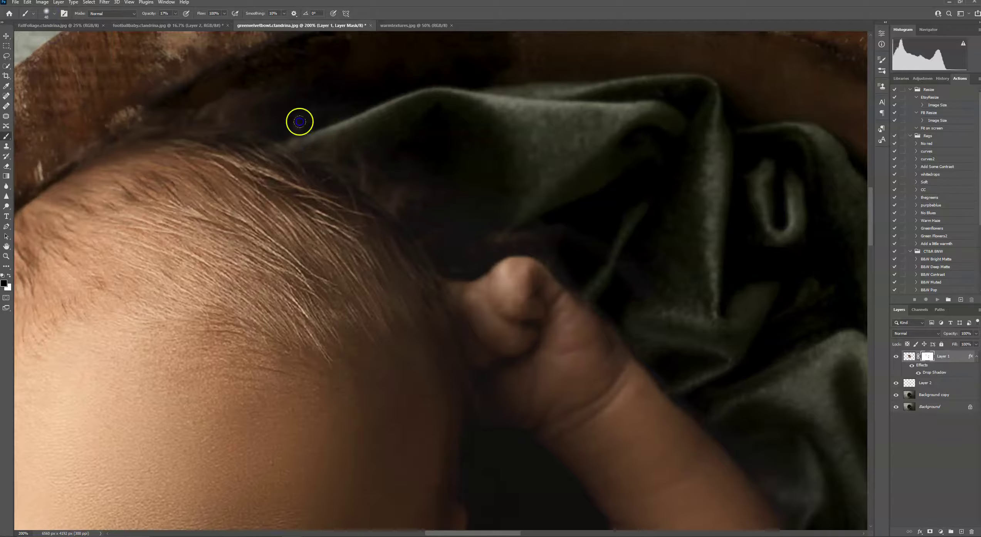
click(175, 14)
mouse_move(275, 43)
mouse_down()
mouse_move(331, 169)
mouse_move(384, 178)
mouse_move(426, 205)
mouse_move(376, 182)
mouse_up()
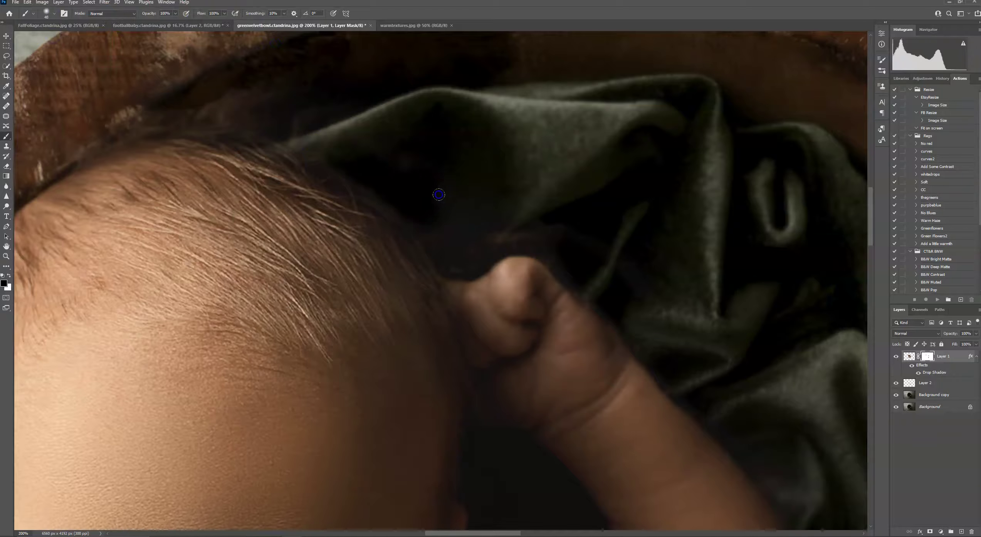
drag(468, 257, 544, 241)
mouse_move(311, 134)
mouse_down()
mouse_move(201, 102)
mouse_move(119, 114)
mouse_up()
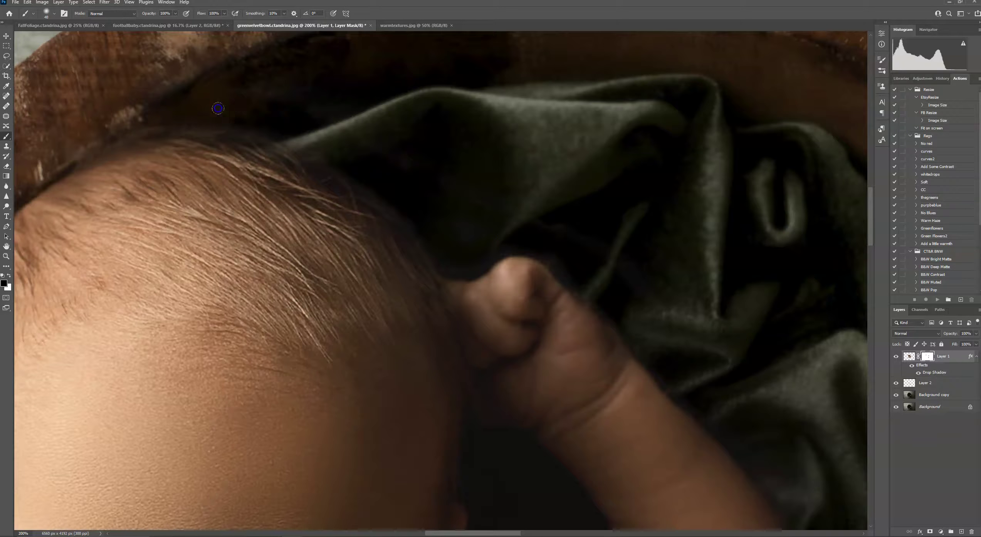
drag(75, 141, 176, 113)
Add an empty layer clipped to the baby layer and set its blend mode to Multiply
key(ctrl+0)
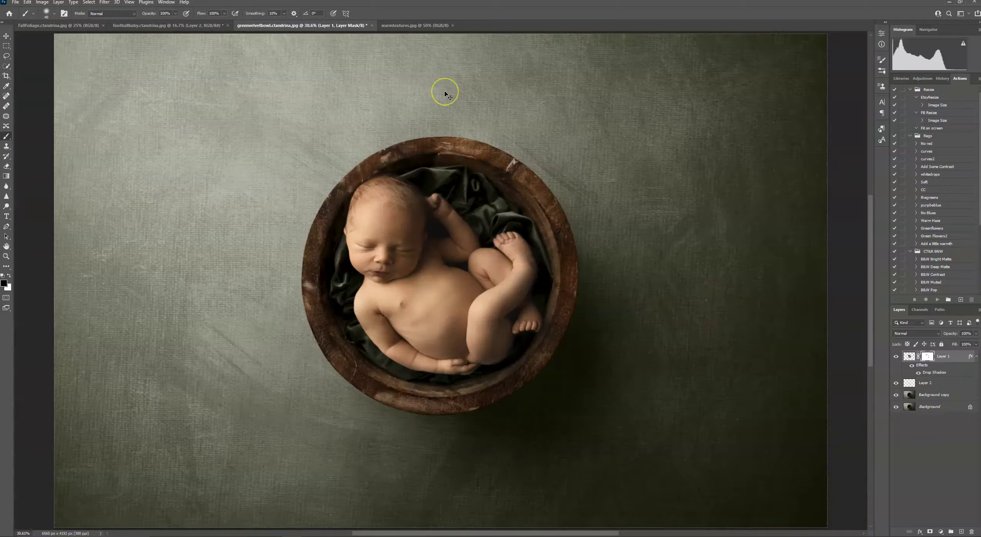
click(961, 531)
click(911, 334)
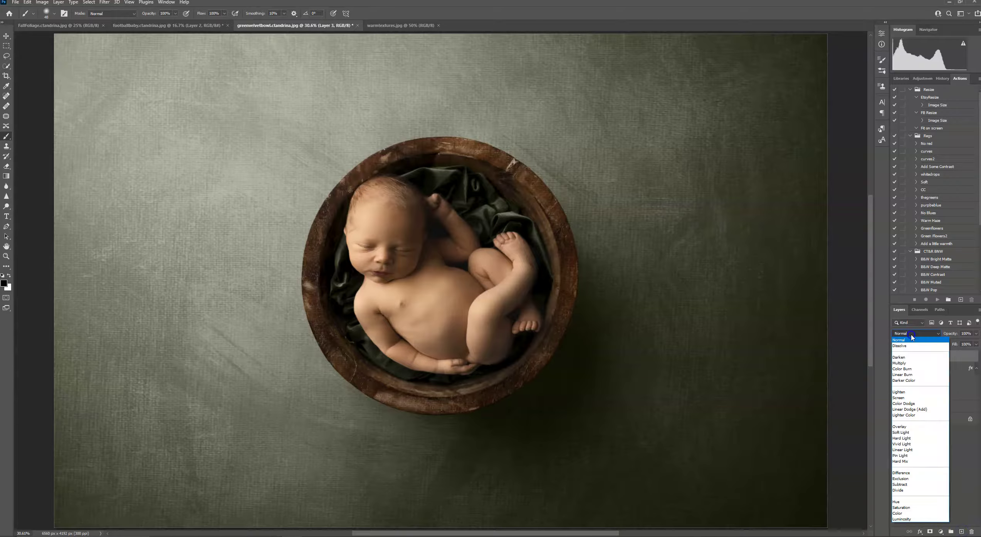
click(905, 363)
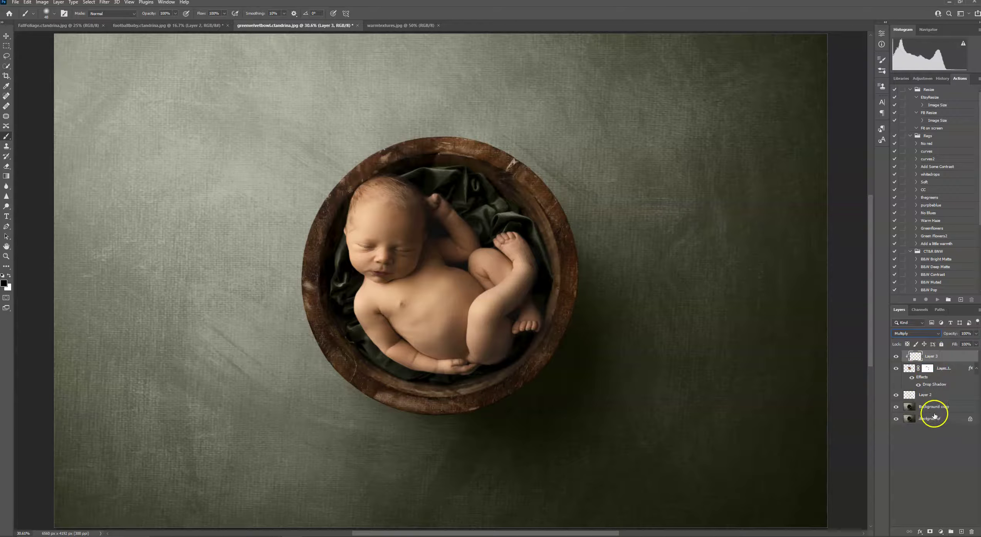
Enlarge the soft brush, sample a dark shadow tone near the baby's legs and set the brush opacity to 10%
click(57, 15)
click(58, 14)
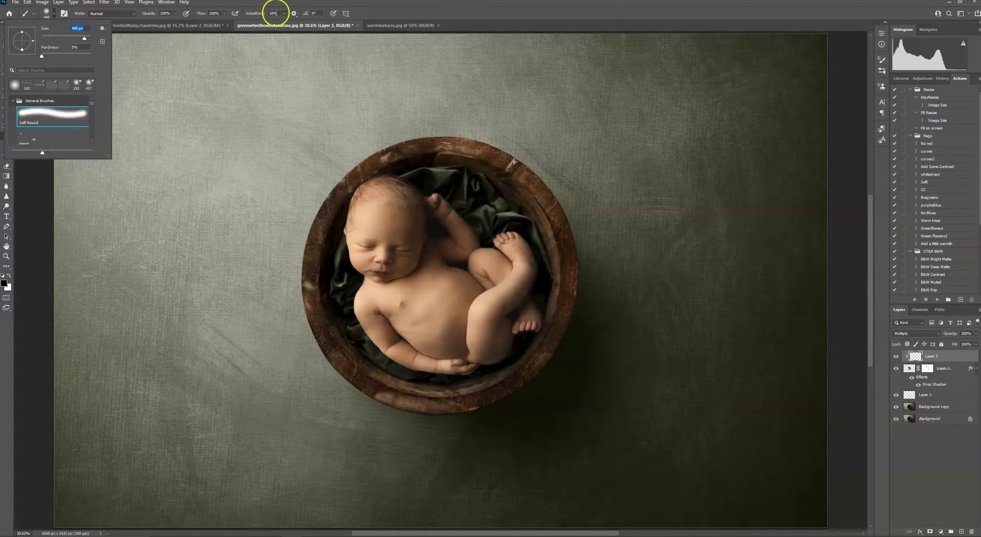
alt+click(498, 341)
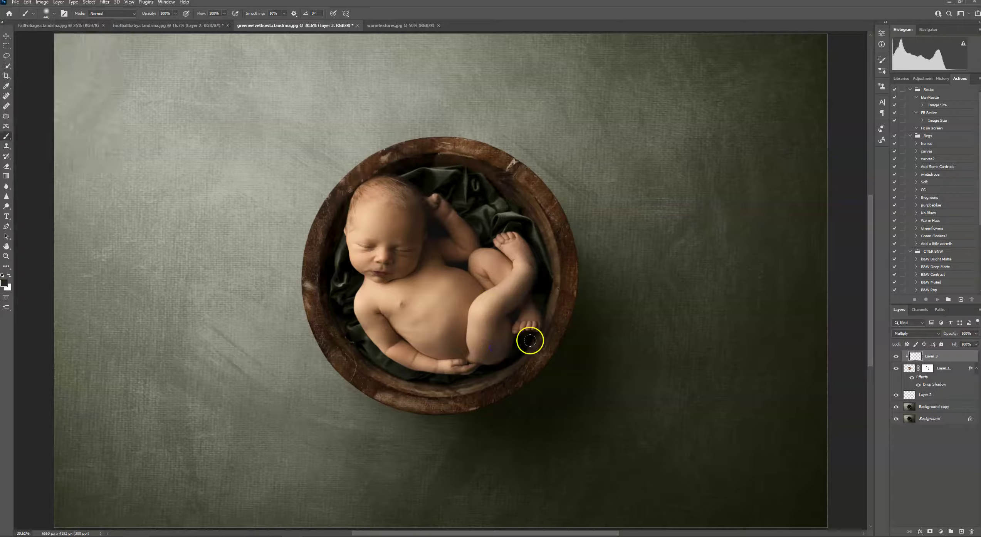
text(10)
key(Return)
Paint faint shadows over the baby's legs, lower body and arms on the clipped Multiply layer, undoing unwanted strokes
drag(492, 359, 424, 381)
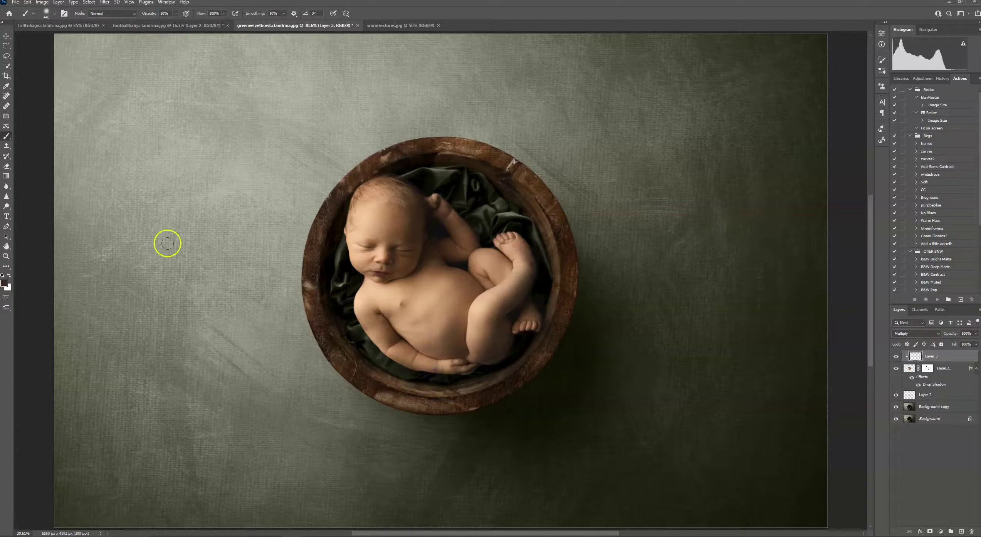
click(30, 2)
click(31, 8)
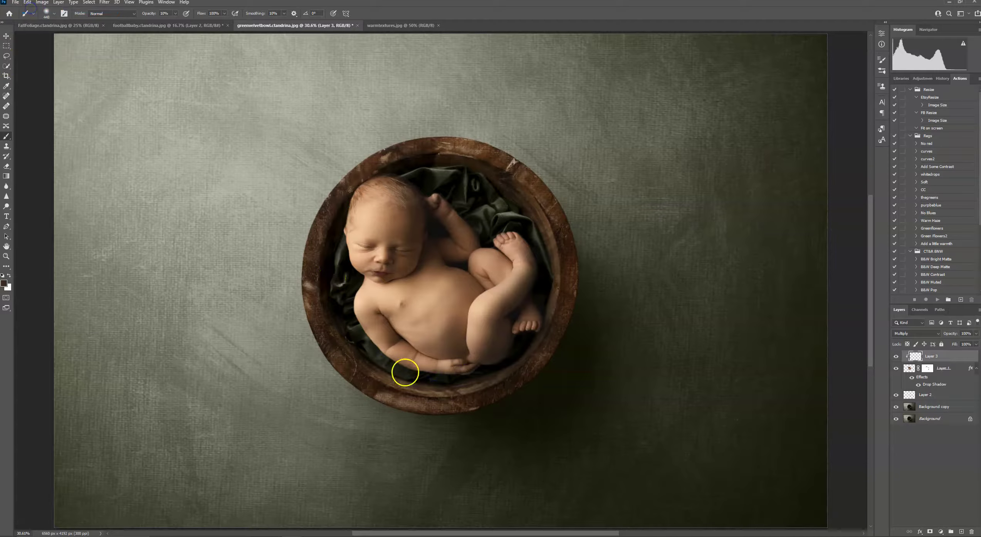
click(453, 383)
mouse_move(509, 357)
mouse_down()
mouse_move(494, 386)
mouse_move(527, 352)
mouse_move(527, 257)
mouse_move(379, 311)
mouse_move(386, 211)
mouse_move(408, 189)
mouse_move(386, 181)
mouse_move(426, 184)
mouse_move(426, 221)
mouse_up()
click(436, 245)
mouse_move(476, 351)
mouse_down()
mouse_move(356, 322)
mouse_move(361, 308)
mouse_move(366, 319)
mouse_move(344, 295)
mouse_move(342, 322)
mouse_up()
click(489, 355)
click(26, 3)
click(29, 9)
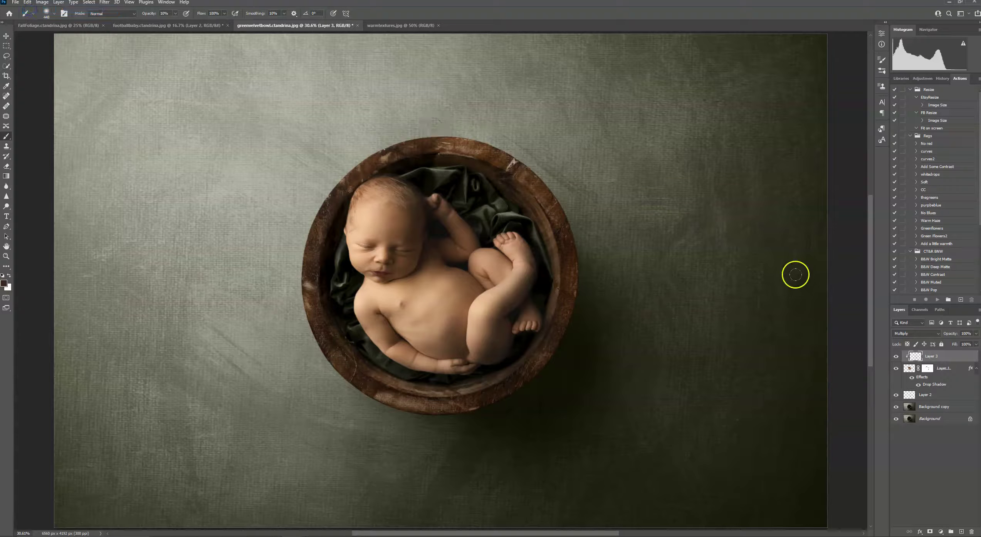
Toggle the baby layer's visibility to compare the composite with the empty velvet bowl
key(ctrl+minus)
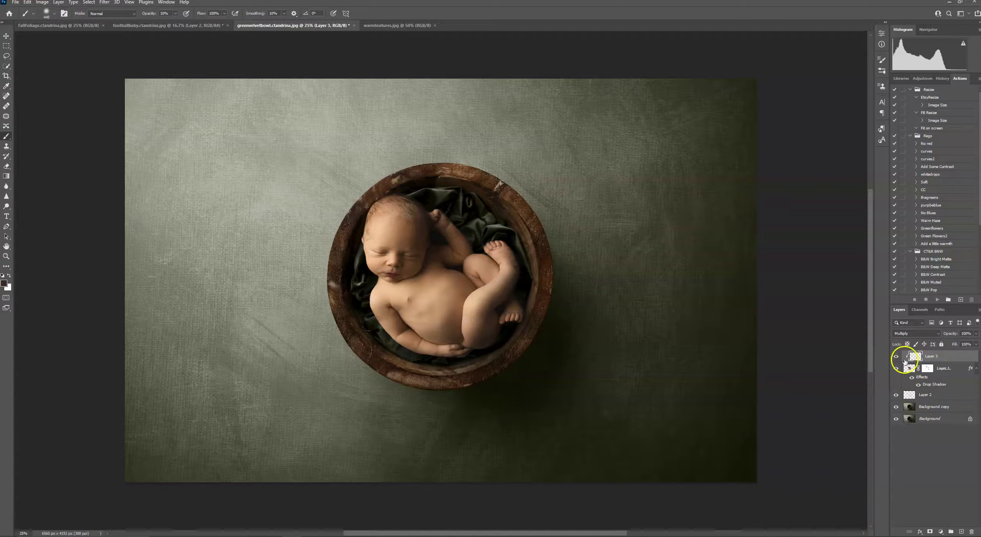
click(896, 369)
click(896, 369)
click(896, 369)
click(896, 369)
right_click(947, 419)
click(901, 453)
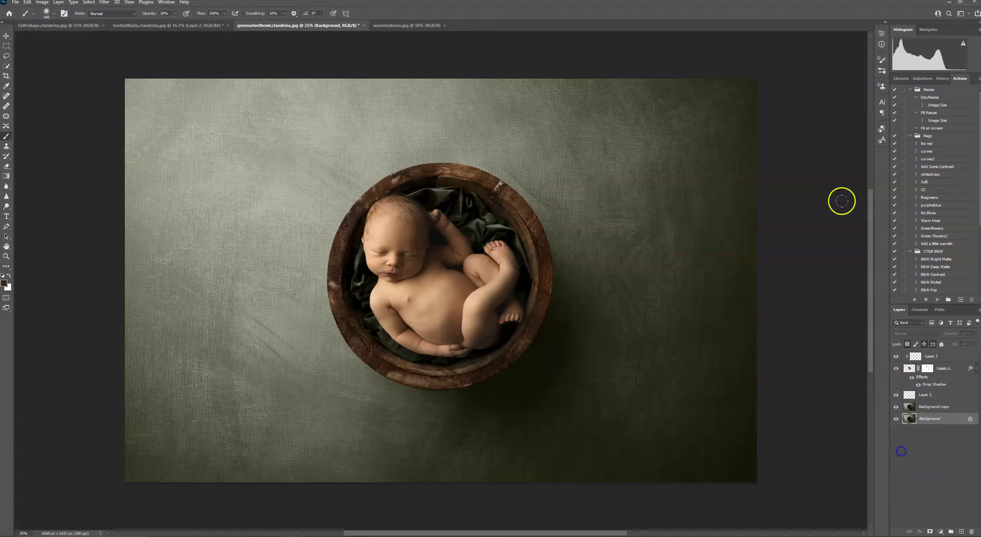
Switch to the football baby composite and flatten all its layers into a single background
click(115, 25)
click(81, 25)
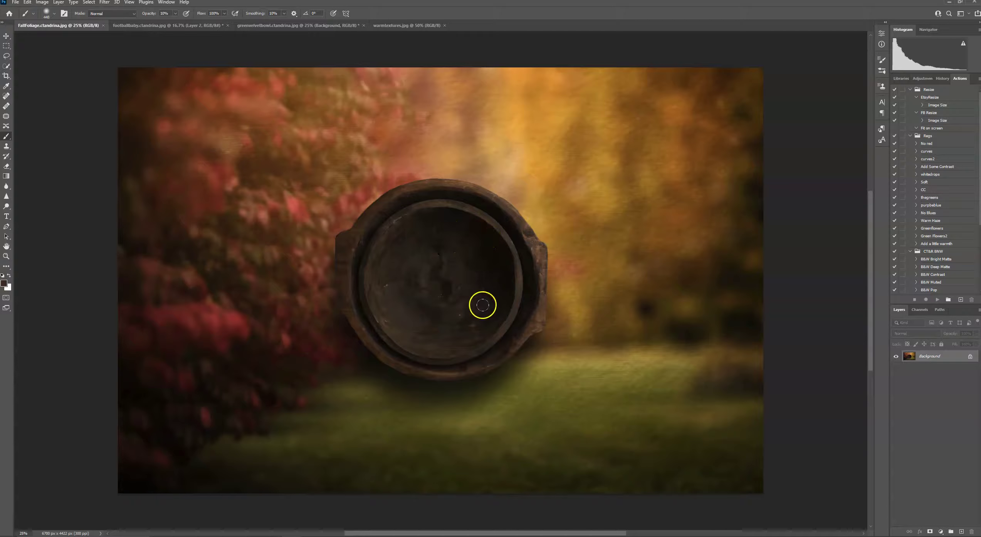
click(280, 32)
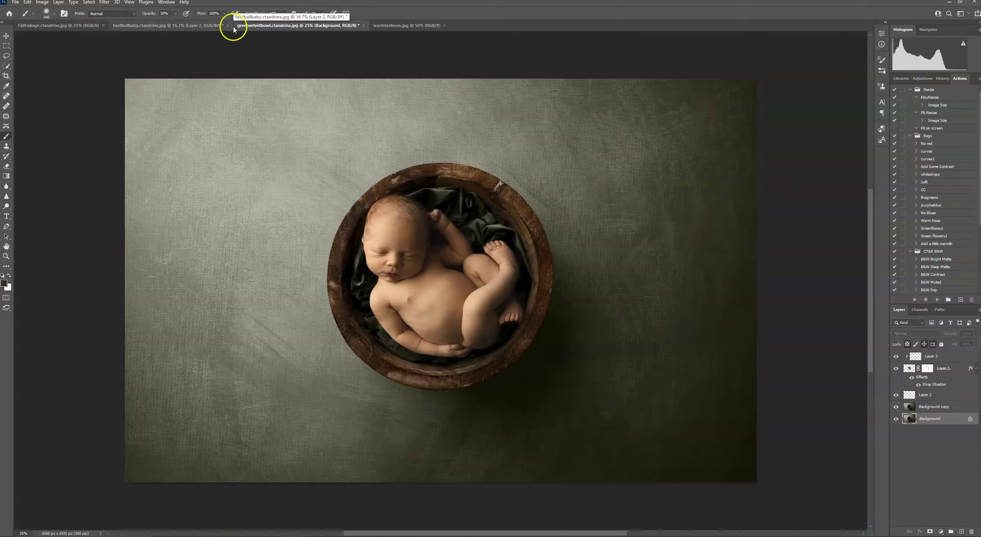
click(207, 28)
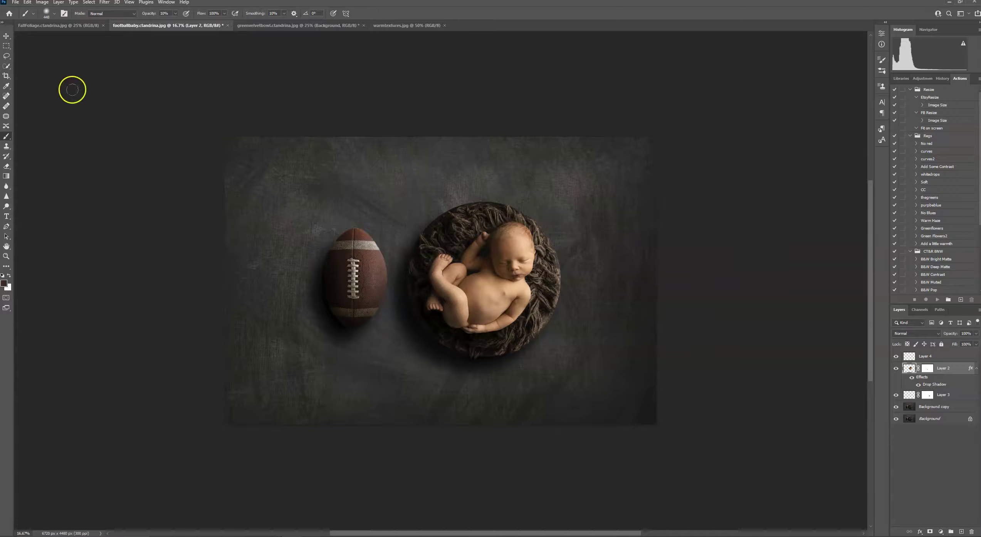
click(7, 65)
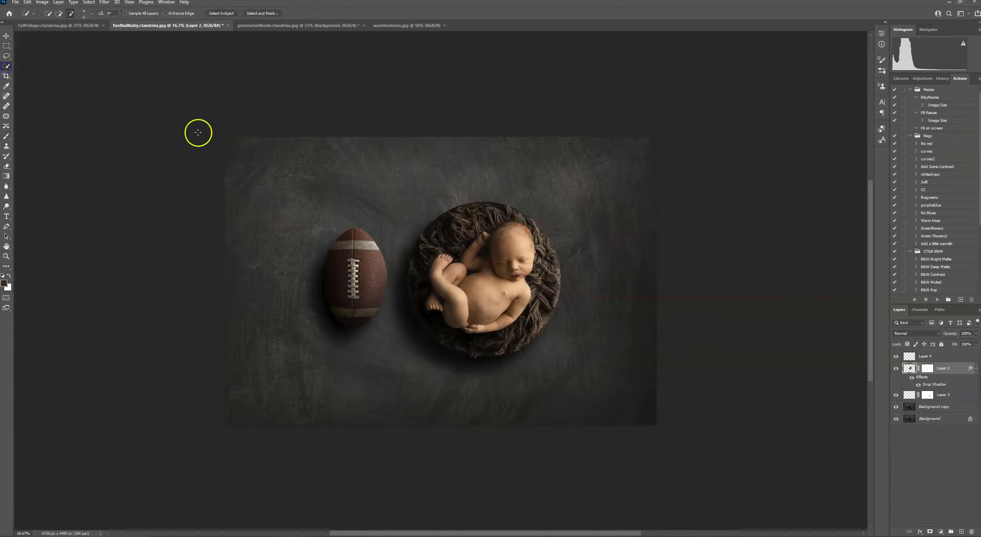
key(ctrl+plus)
key(ctrl+plus)
right_click(946, 416)
click(936, 478)
Select the newborn and the whole round fur nest with Quick Selection, adding the missed part of the nest's lower-right edge
mouse_move(452, 218)
mouse_down()
mouse_move(591, 353)
mouse_move(635, 335)
mouse_move(663, 255)
mouse_move(626, 183)
mouse_move(527, 145)
mouse_up()
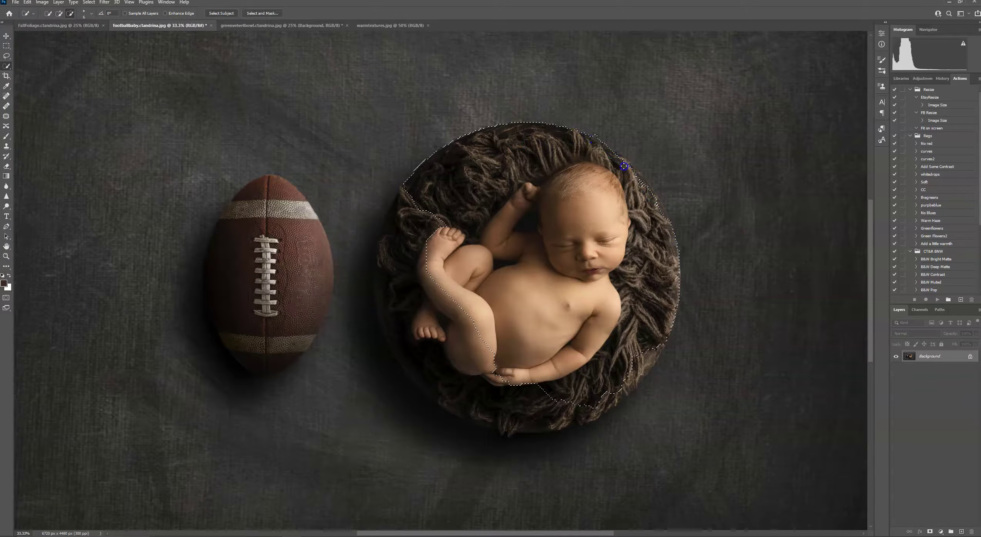
mouse_move(539, 173)
mouse_down()
mouse_move(421, 285)
mouse_move(401, 320)
mouse_move(410, 206)
mouse_up()
mouse_move(383, 264)
mouse_down()
mouse_move(393, 321)
mouse_move(390, 256)
mouse_move(409, 344)
mouse_move(463, 390)
mouse_move(450, 388)
mouse_move(535, 407)
mouse_move(517, 416)
mouse_move(564, 420)
mouse_up()
drag(430, 382, 423, 373)
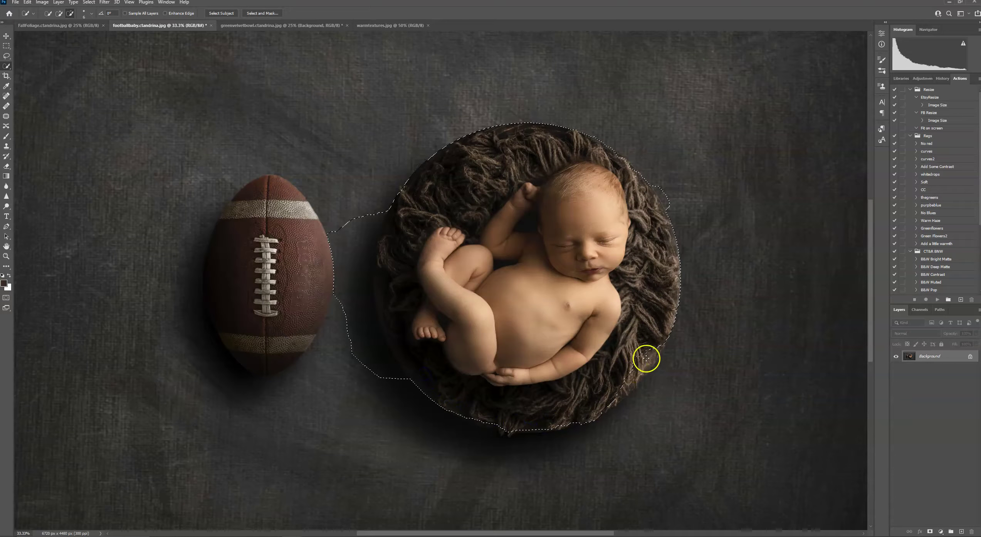
click(59, 14)
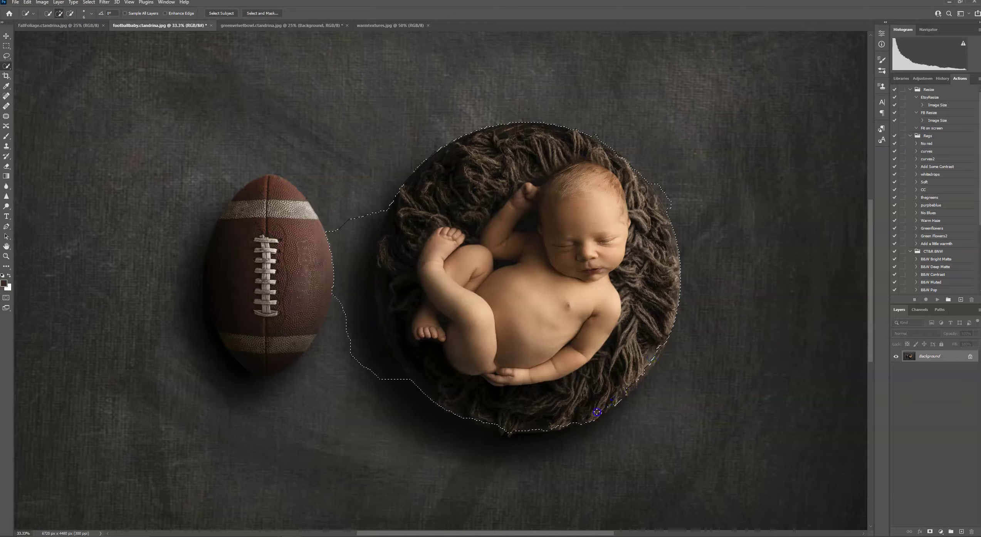
click(652, 365)
Subtract the dark backdrop between football and nest and the spill along the nest's lower and right edges from the selection
click(70, 13)
mouse_move(344, 240)
mouse_down()
mouse_move(346, 300)
mouse_move(373, 373)
mouse_up()
mouse_move(541, 444)
mouse_down()
mouse_move(630, 395)
mouse_move(684, 348)
mouse_move(661, 366)
mouse_up()
drag(624, 403, 683, 335)
mouse_move(649, 378)
mouse_down()
mouse_move(677, 353)
mouse_move(666, 203)
mouse_move(654, 181)
mouse_up()
Add the nest's missing left rim and outer edges back to the selection with Quick Selection
click(59, 13)
mouse_move(436, 253)
mouse_down()
mouse_move(433, 230)
mouse_move(418, 364)
mouse_up()
mouse_move(430, 229)
mouse_down()
mouse_move(409, 218)
mouse_move(388, 234)
mouse_move(409, 218)
mouse_up()
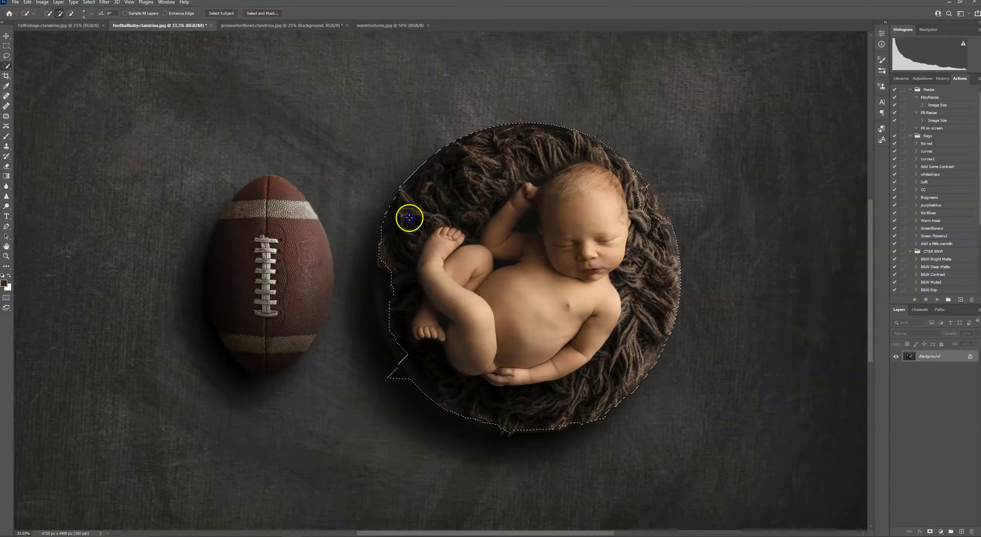
drag(389, 300, 400, 343)
mouse_move(396, 216)
mouse_down()
mouse_move(376, 270)
mouse_move(413, 275)
mouse_move(397, 208)
mouse_move(405, 199)
mouse_move(512, 134)
mouse_move(626, 165)
mouse_up()
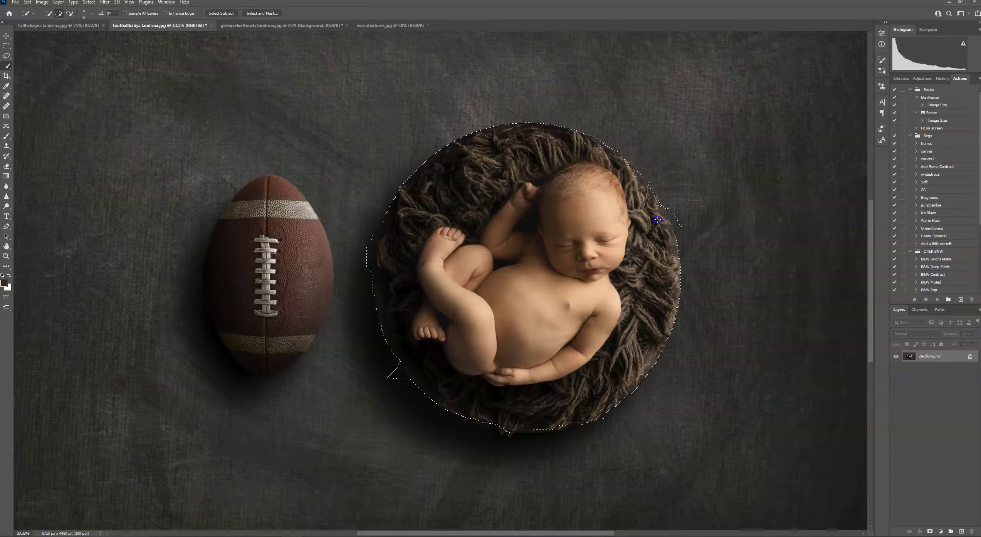
mouse_move(560, 170)
mouse_down()
mouse_move(601, 206)
mouse_move(584, 138)
mouse_move(621, 174)
mouse_move(663, 304)
mouse_move(679, 290)
mouse_move(647, 335)
mouse_move(618, 338)
mouse_move(629, 374)
mouse_move(564, 423)
mouse_up()
Copy the selected newborn and fur nest and paste them into the fall foliage image
click(27, 2)
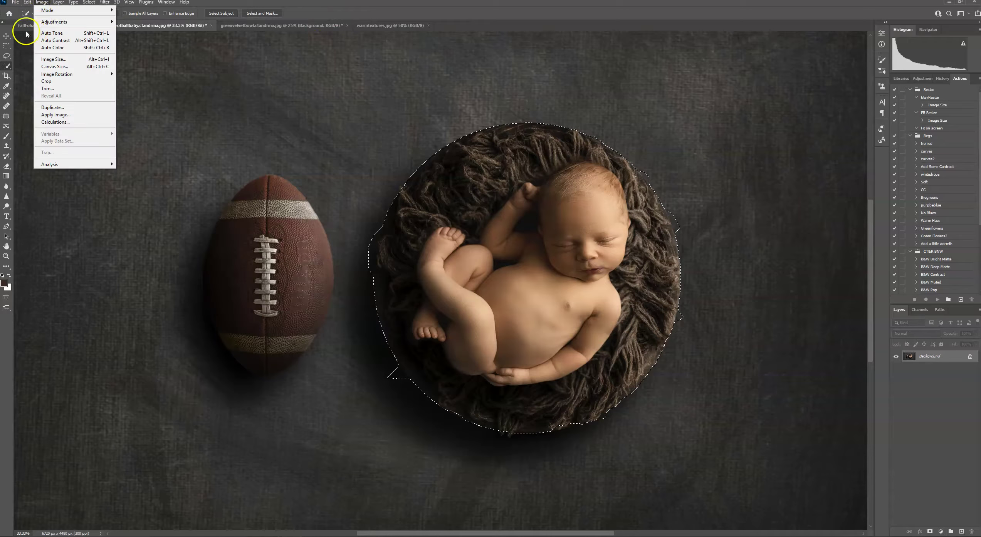
click(29, 55)
click(89, 26)
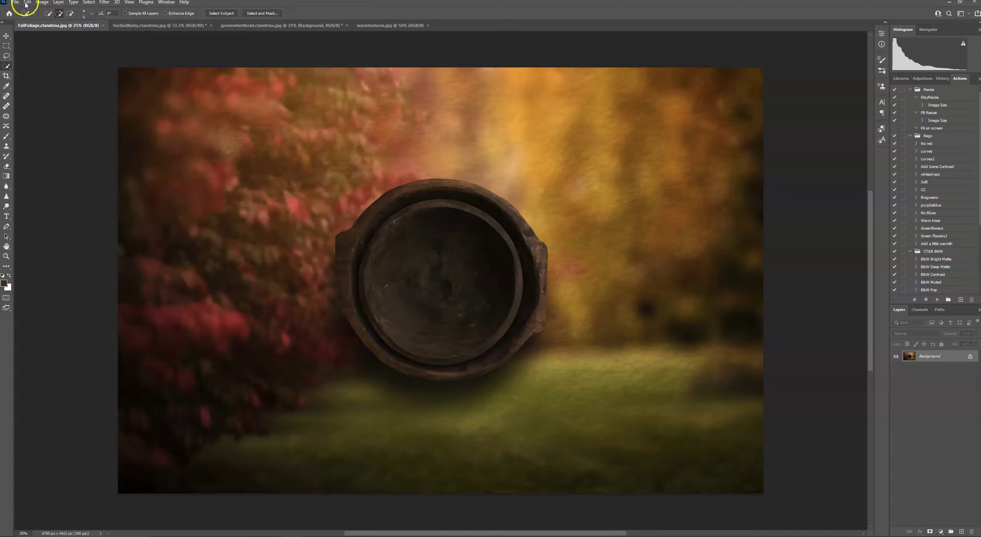
click(27, 2)
click(30, 66)
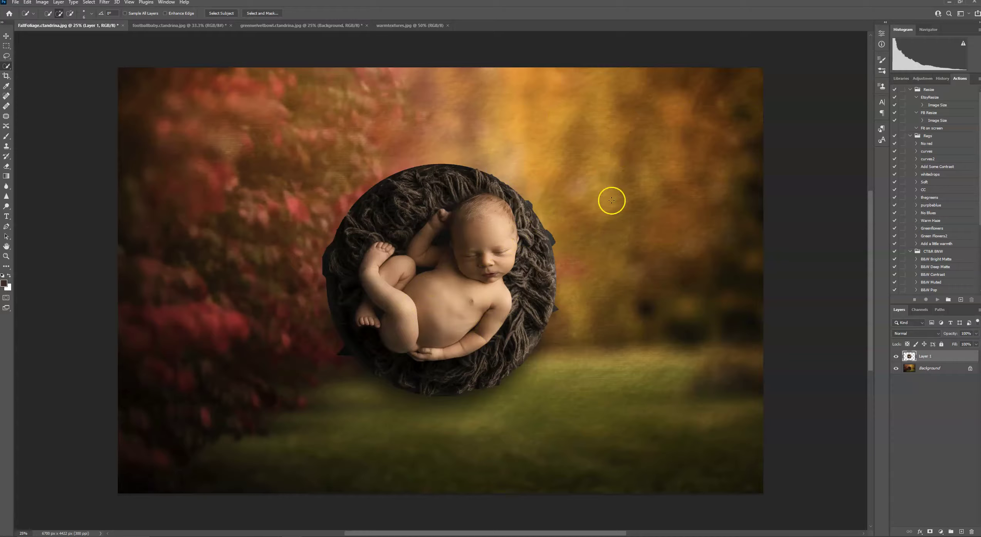
Scale the pasted newborn and nest to about 74% width and 73% height, fitting them inside the wooden bowl
click(6, 36)
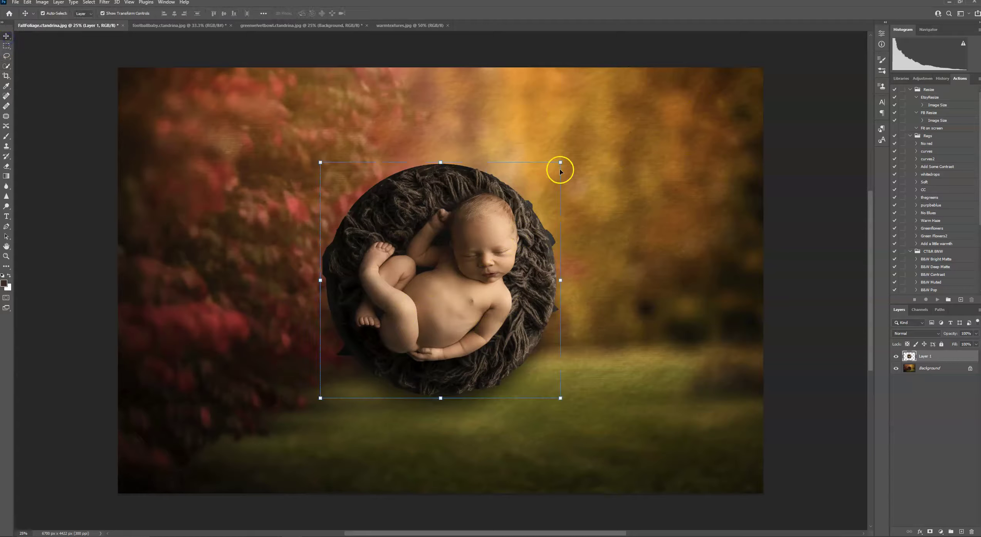
drag(560, 162, 488, 235)
drag(454, 304, 486, 268)
drag(356, 198, 355, 198)
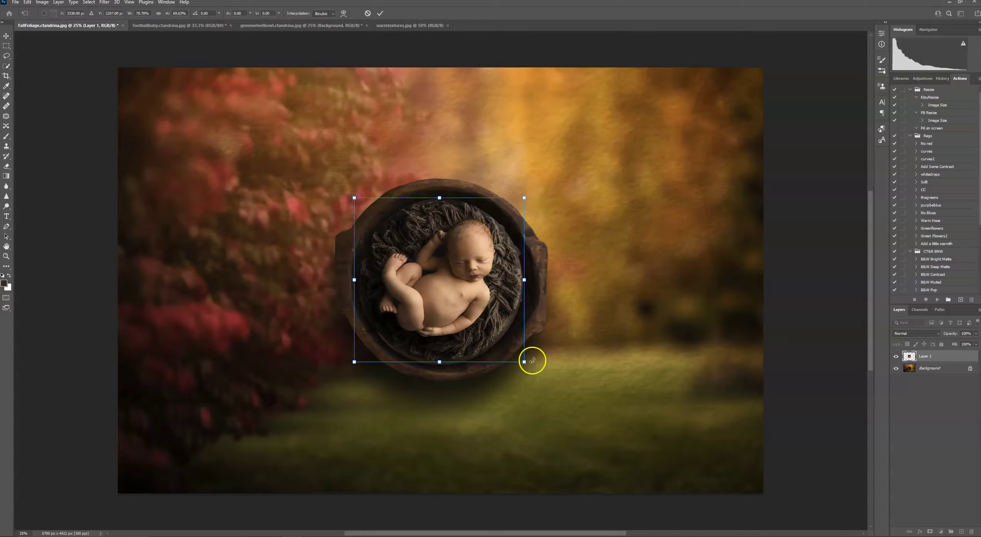
drag(524, 362, 528, 364)
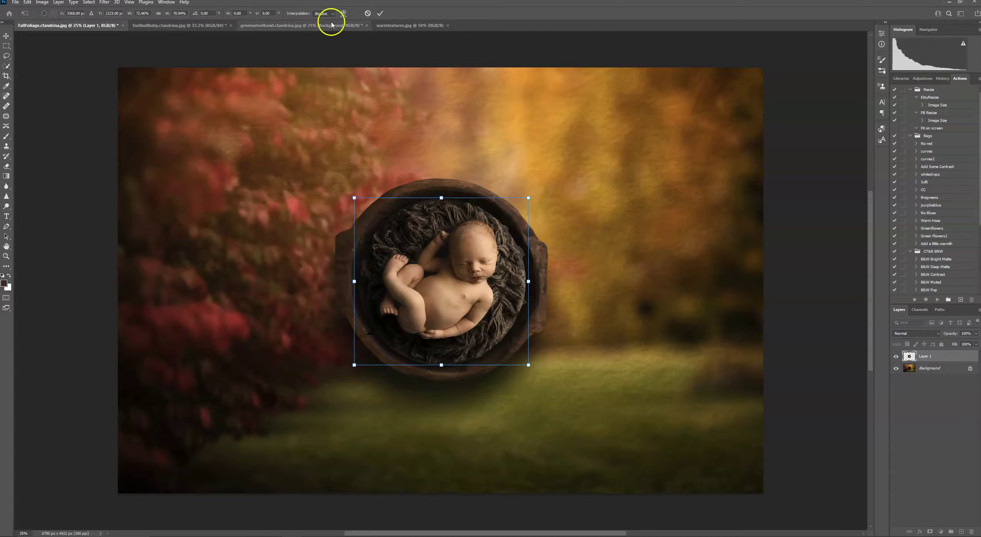
drag(529, 196, 531, 195)
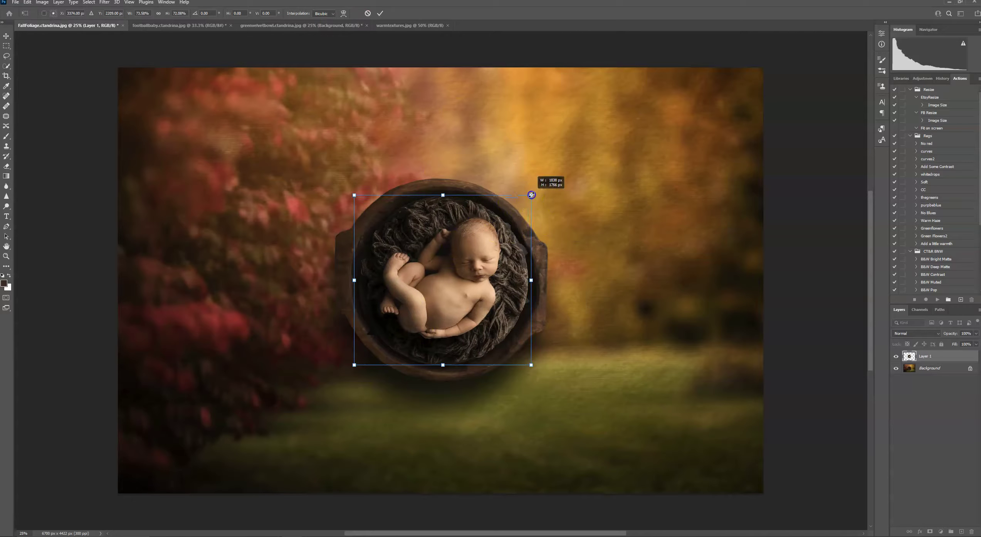
drag(353, 365, 349, 366)
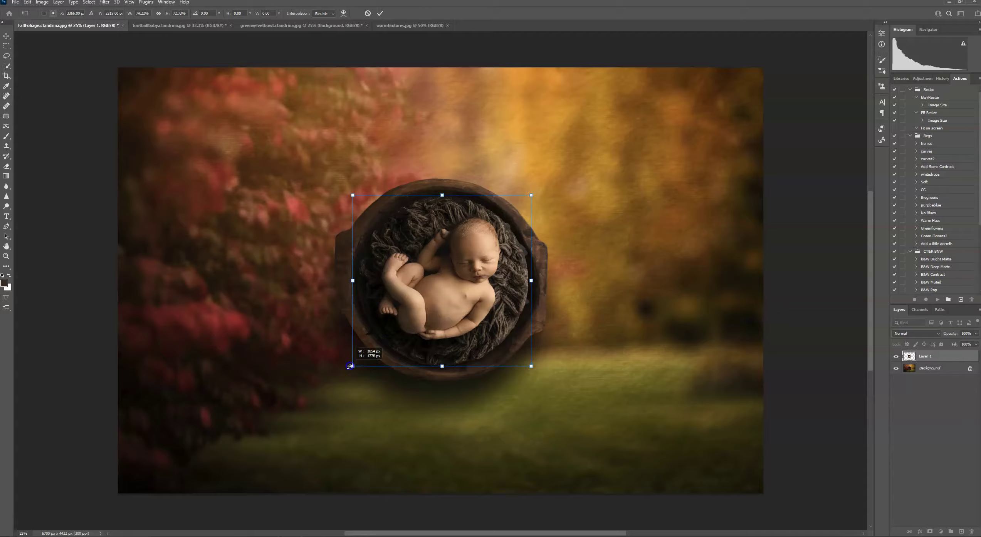
click(379, 13)
Add a layer mask to the baby layer and set up a small soft black brush at 100% opacity
click(929, 531)
click(6, 136)
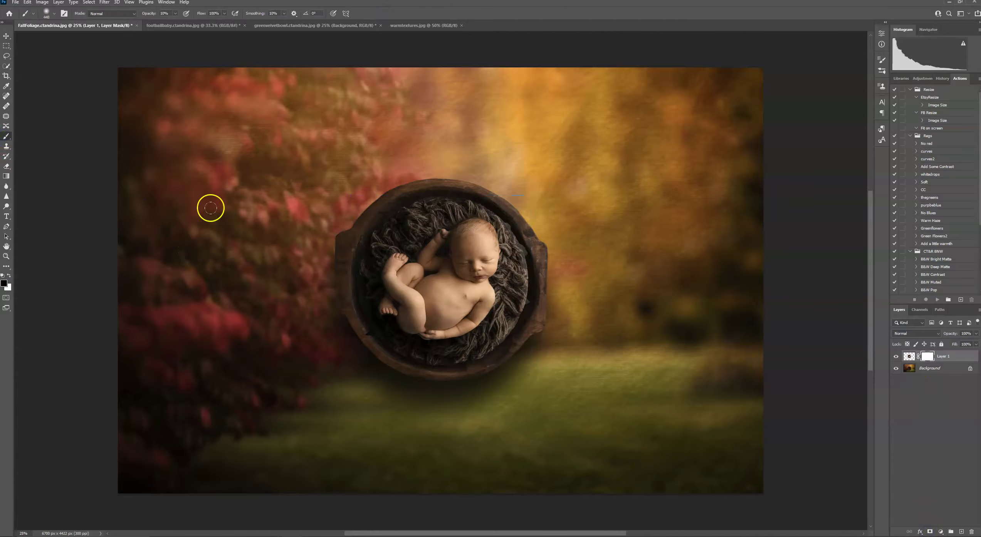
key(ctrl+plus)
key(ctrl+plus)
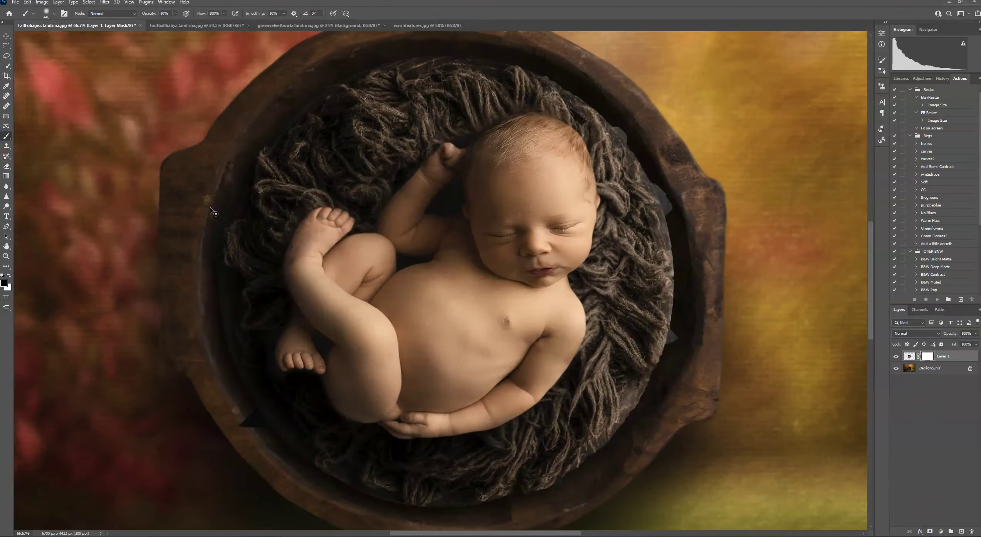
key(ctrl+plus)
scroll(212, 166, down, 3)
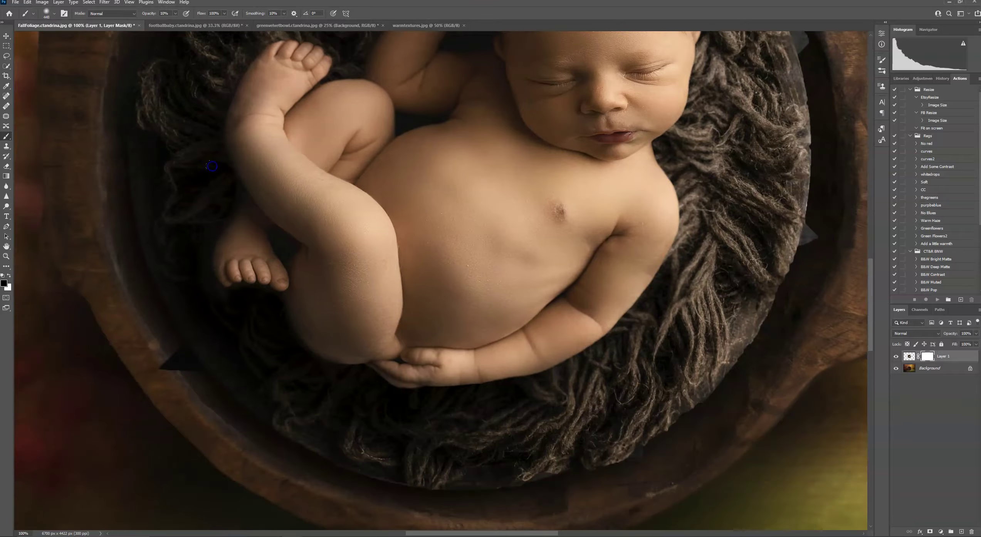
click(55, 13)
mouse_move(163, 380)
mouse_down()
mouse_move(159, 348)
mouse_move(179, 386)
mouse_up()
click(174, 14)
Paint black on the mask to hide the leftover backdrop pieces around the nest's outer edge
click(159, 353)
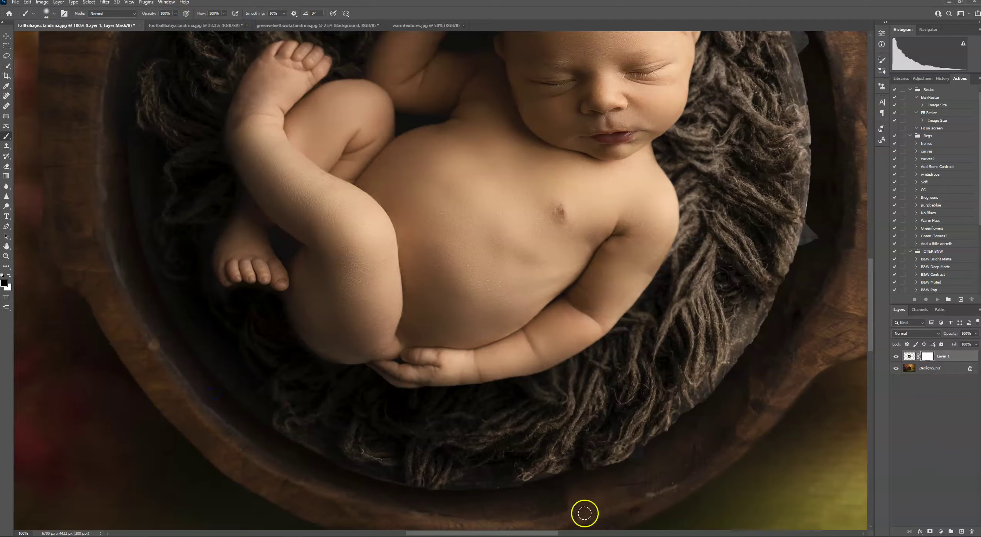
drag(771, 353, 572, 472)
click(613, 341)
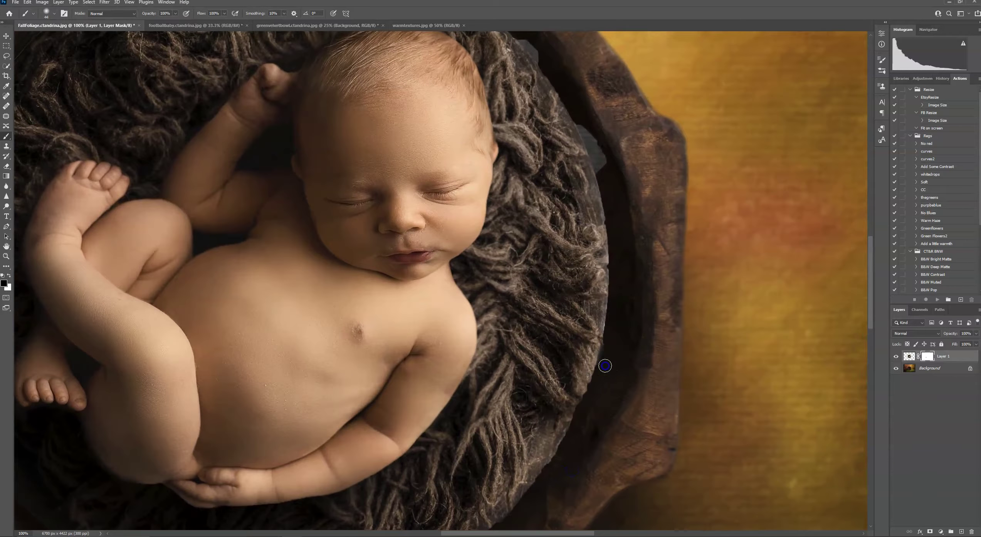
drag(606, 139, 588, 133)
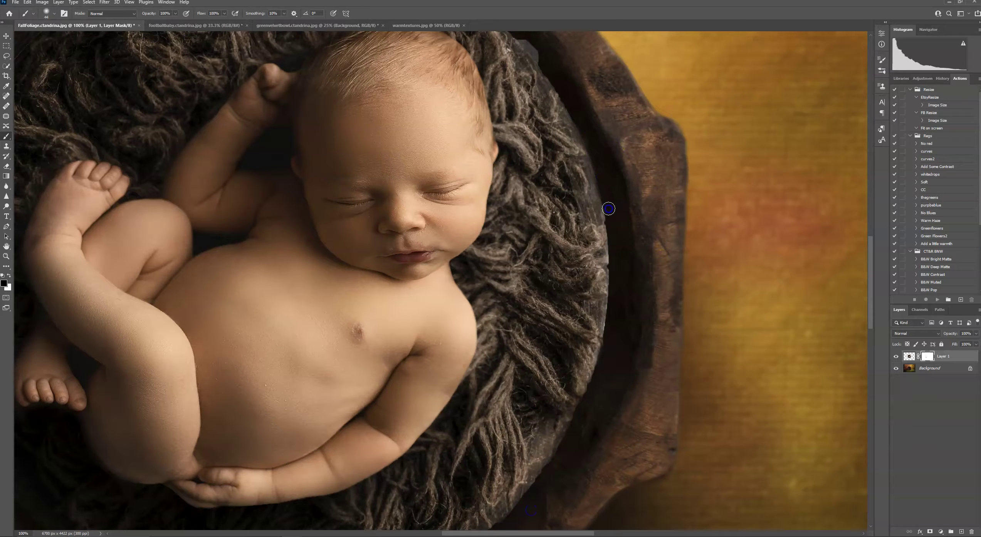
scroll(609, 353, up, 5)
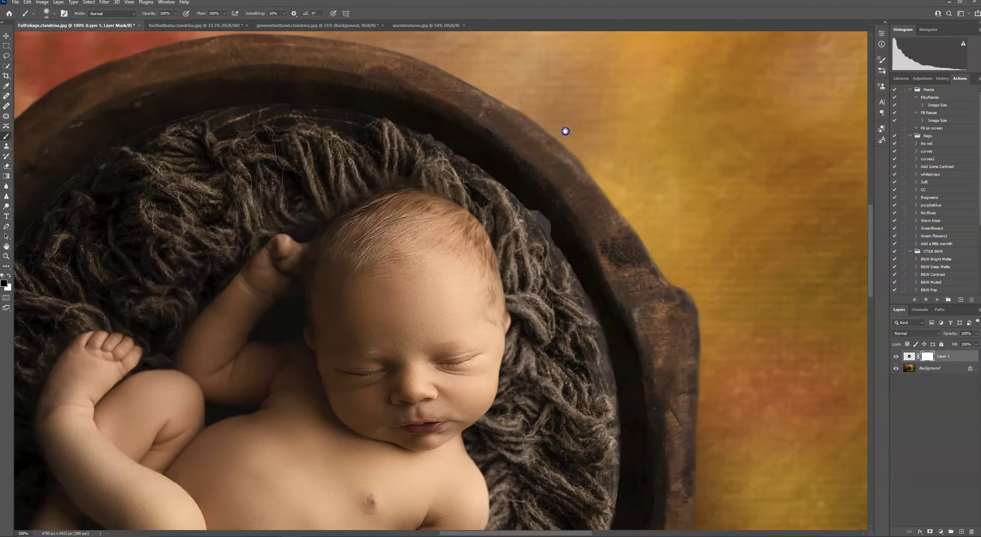
click(528, 226)
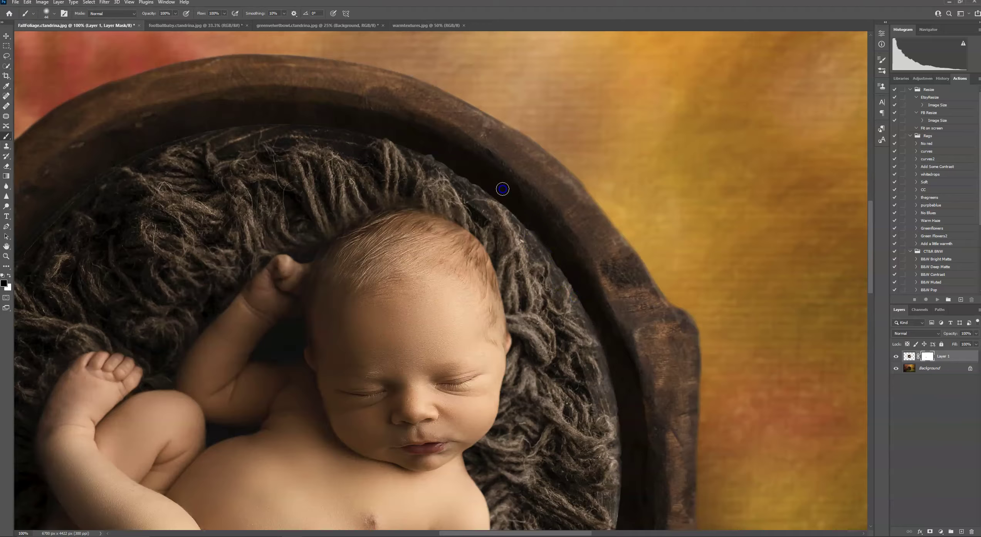
drag(385, 188, 481, 65)
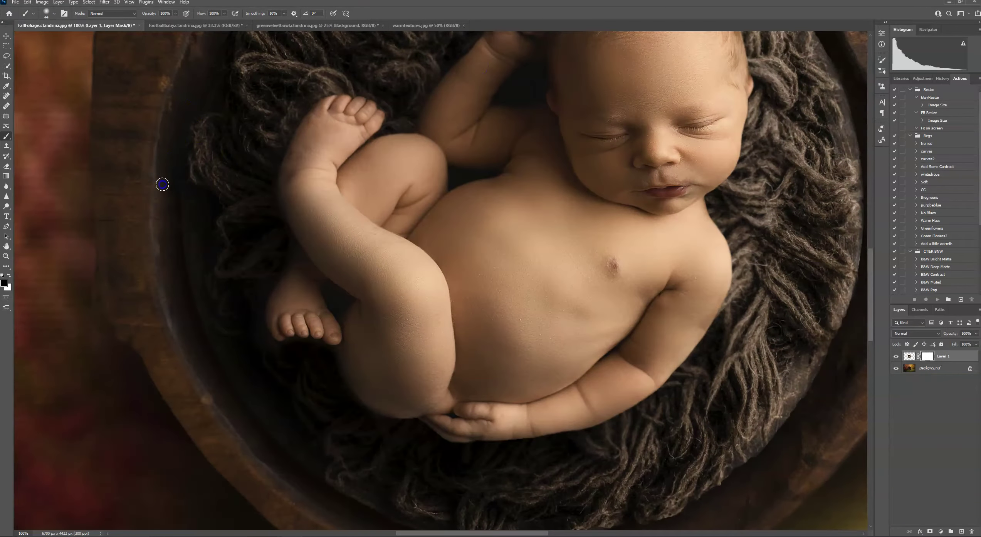
click(725, 367)
Soften the nest's outer edge on the baby layer with the Blur tool at 100% strength
click(909, 356)
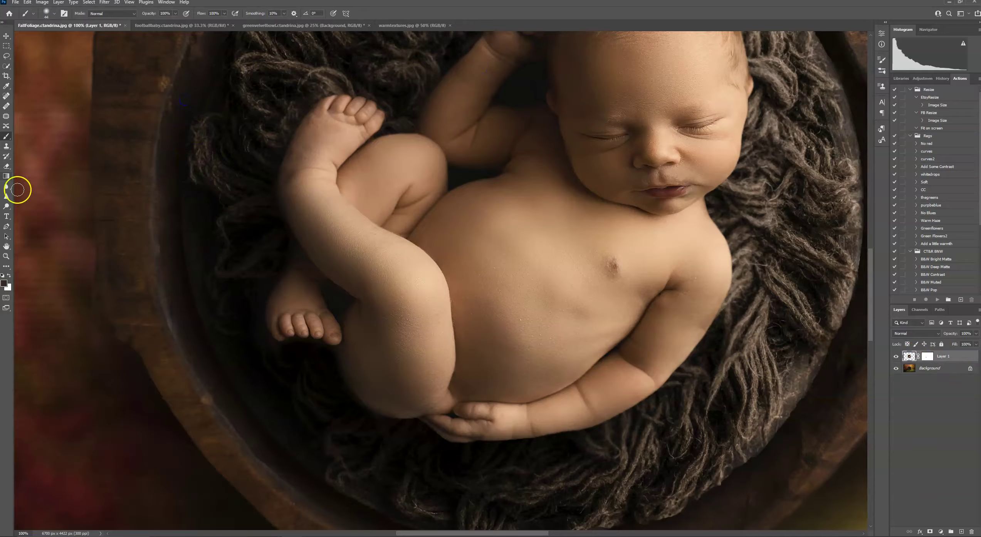
click(6, 186)
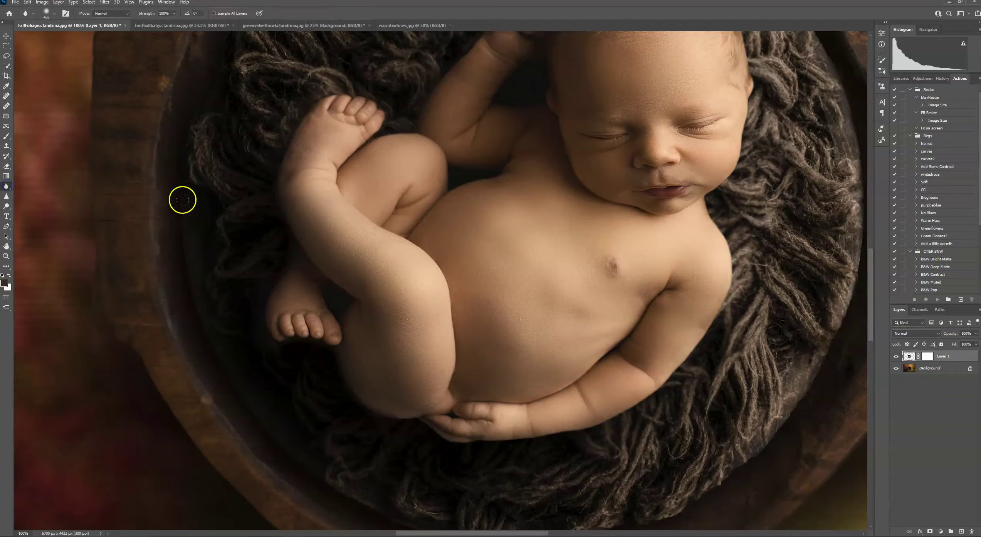
drag(483, 470, 300, 307)
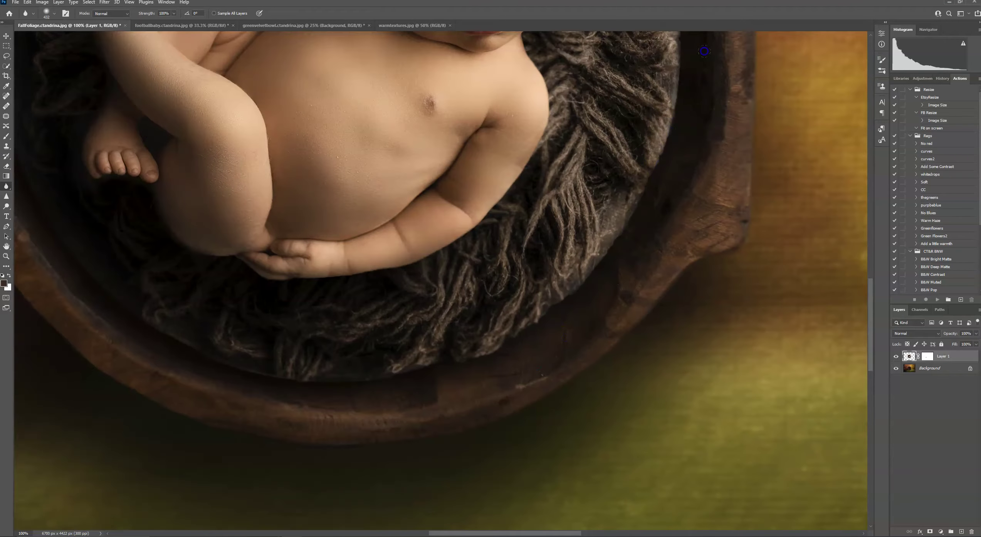
drag(673, 151, 628, 321)
drag(645, 153, 672, 325)
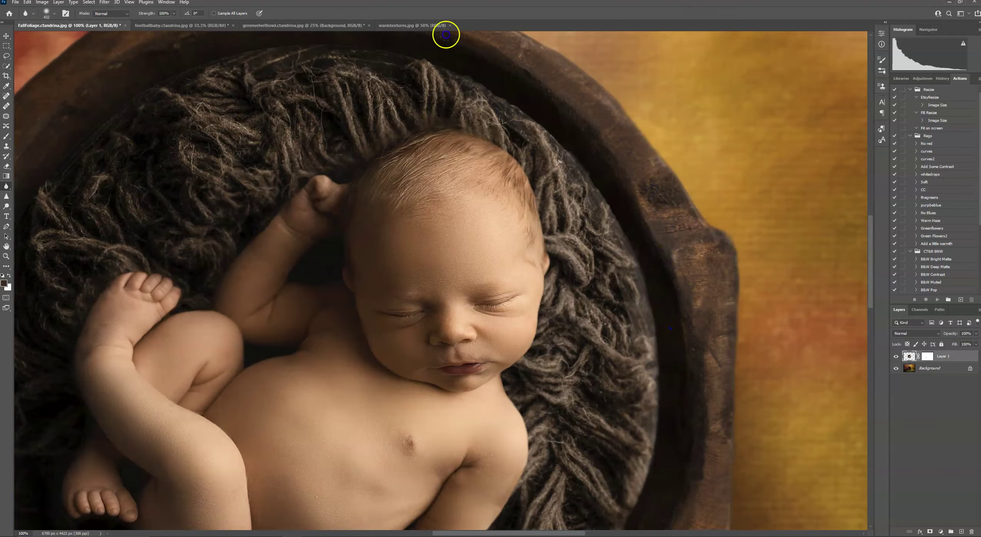
drag(166, 132, 231, 84)
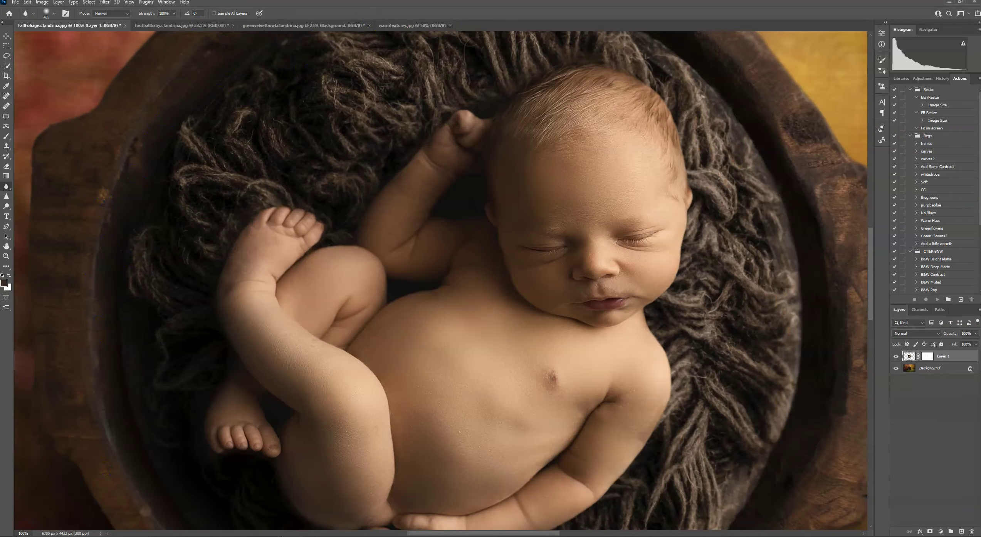
Flatten the fall foliage composite into a single background layer
key(ctrl+0)
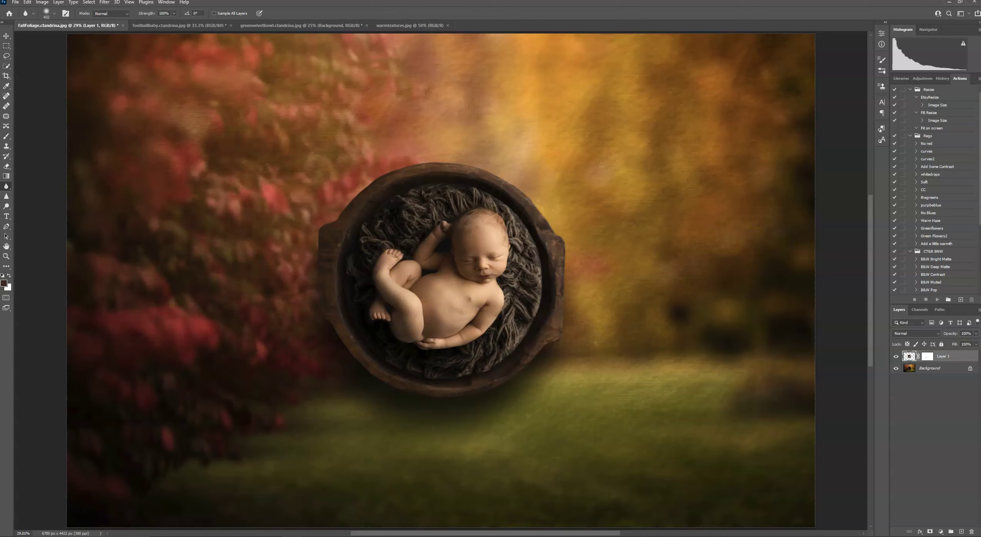
right_click(930, 368)
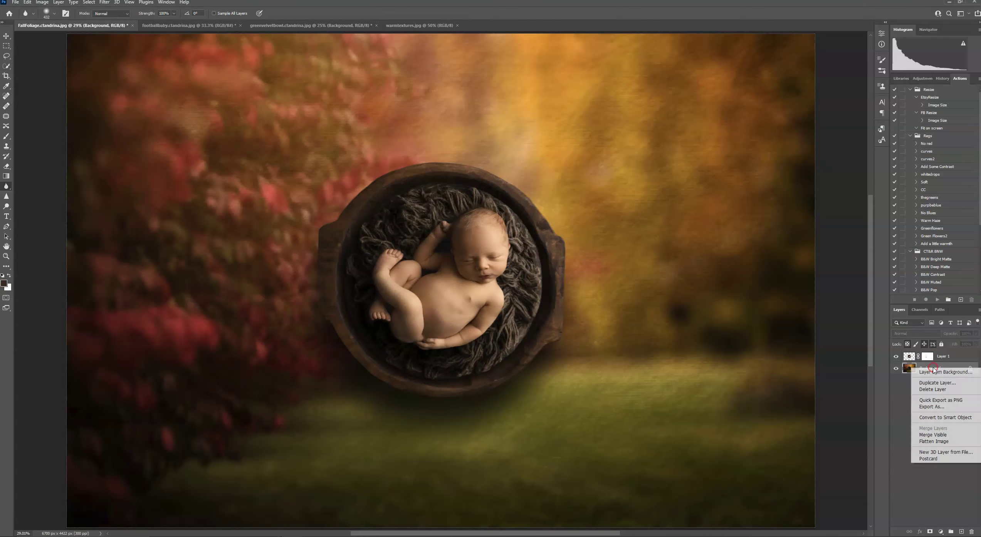
click(933, 441)
Return to the football baby image and deselect the selection around the nest
click(151, 26)
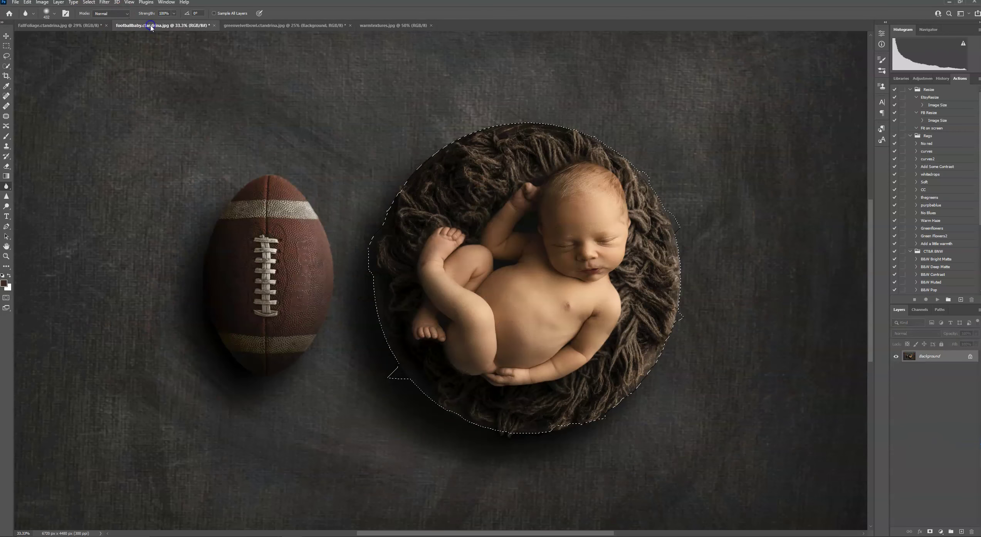
click(6, 47)
click(131, 99)
key(ctrl+minus)
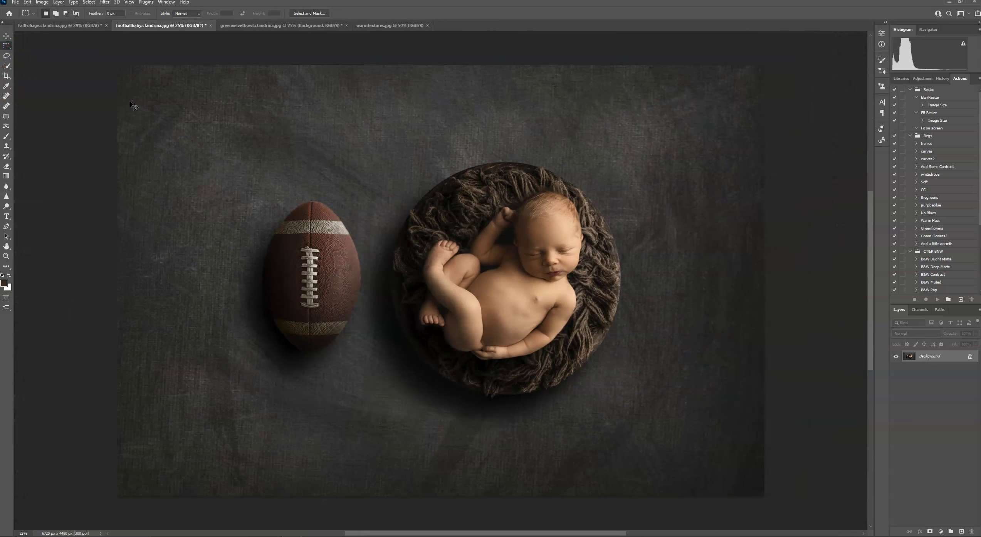
Look through the other open images and bring up the green velvet bowl composite
click(74, 26)
click(135, 25)
click(390, 25)
click(327, 25)
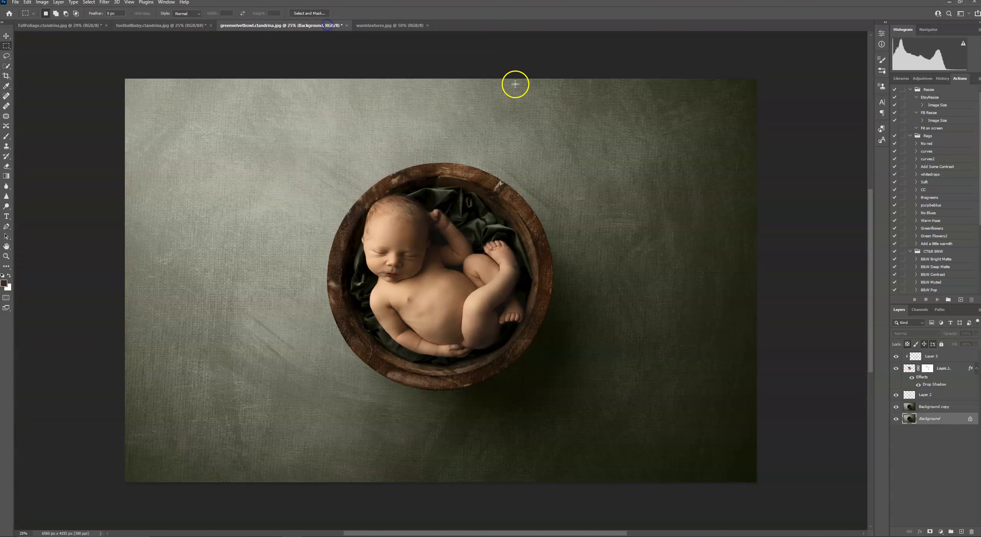